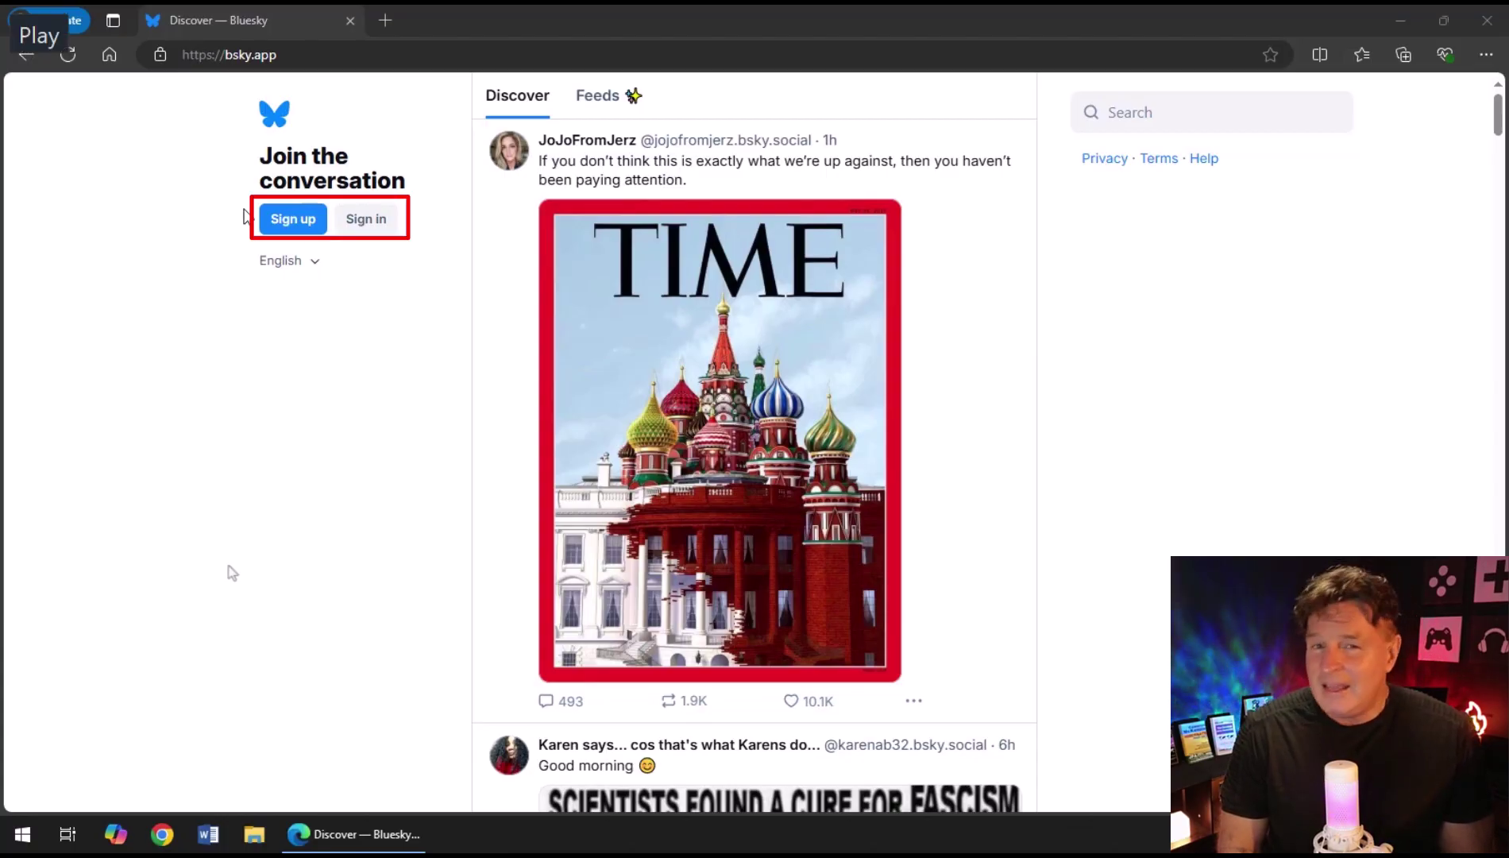
Start a new account and enter its email, password and birth date.
click(322, 218)
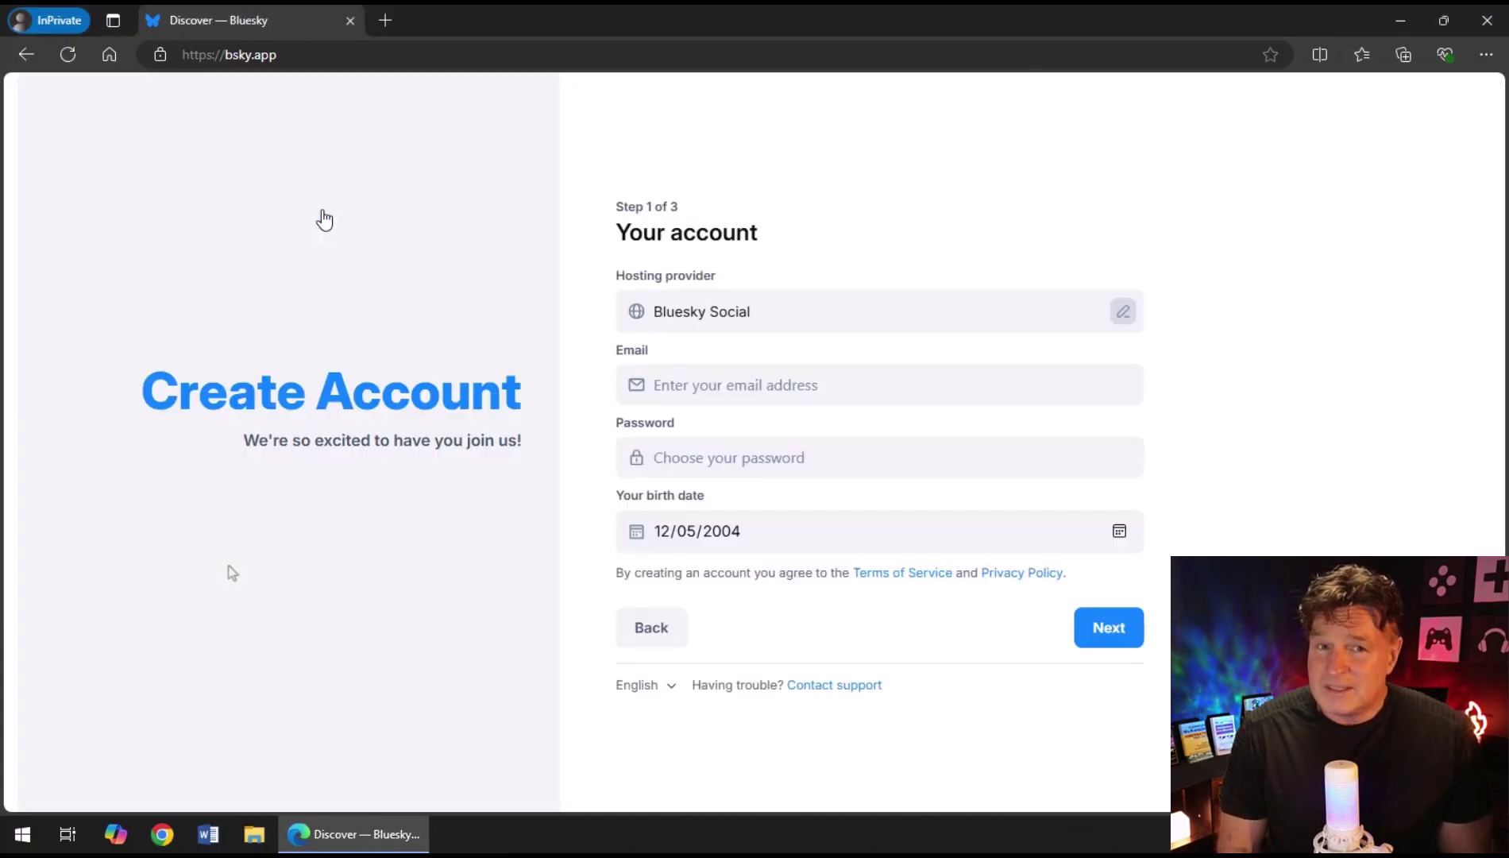
key(Tab)
key(Tab)
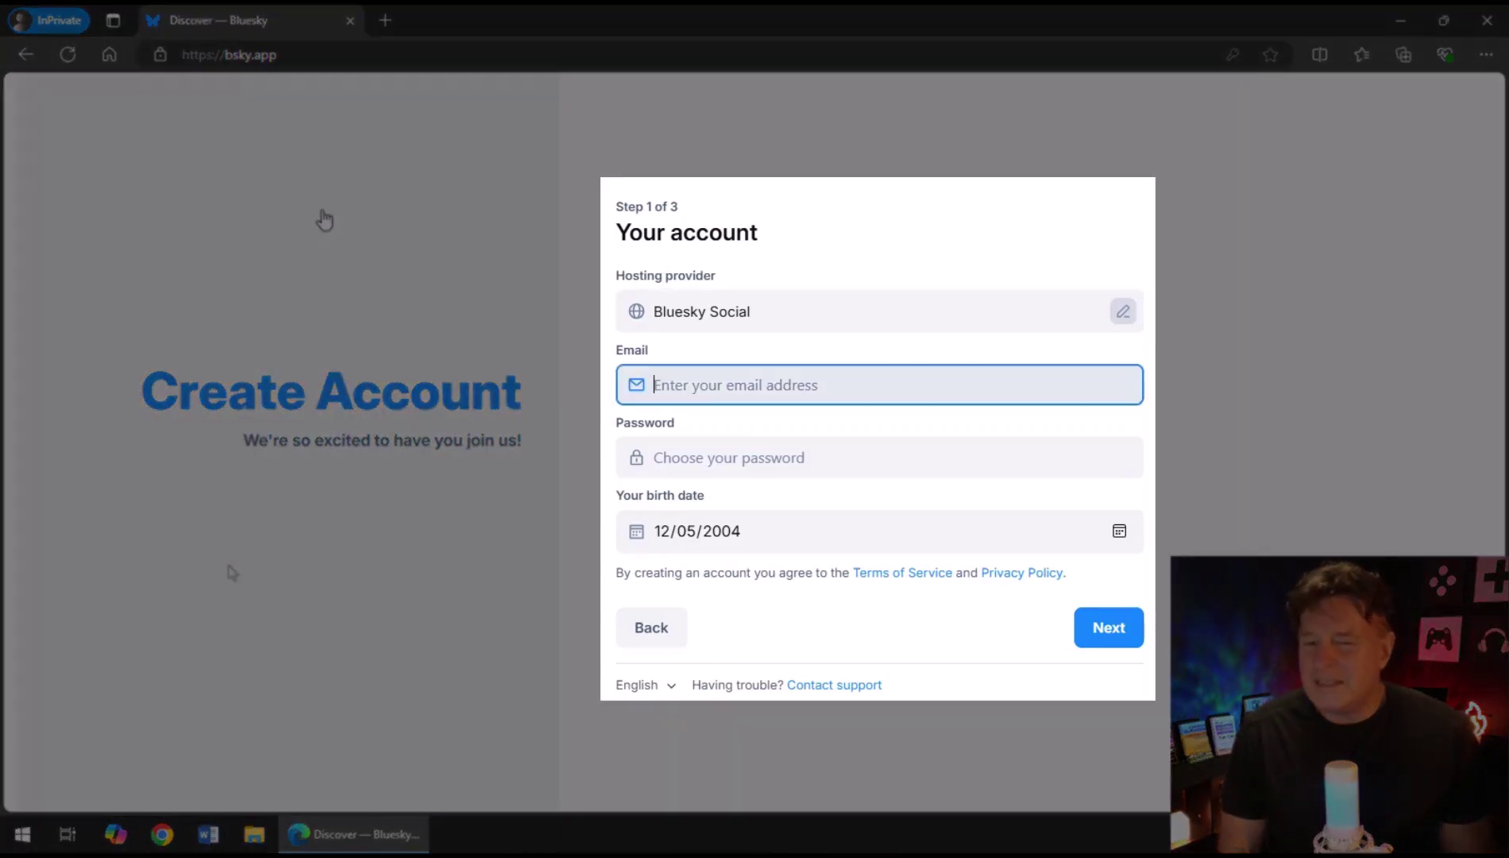
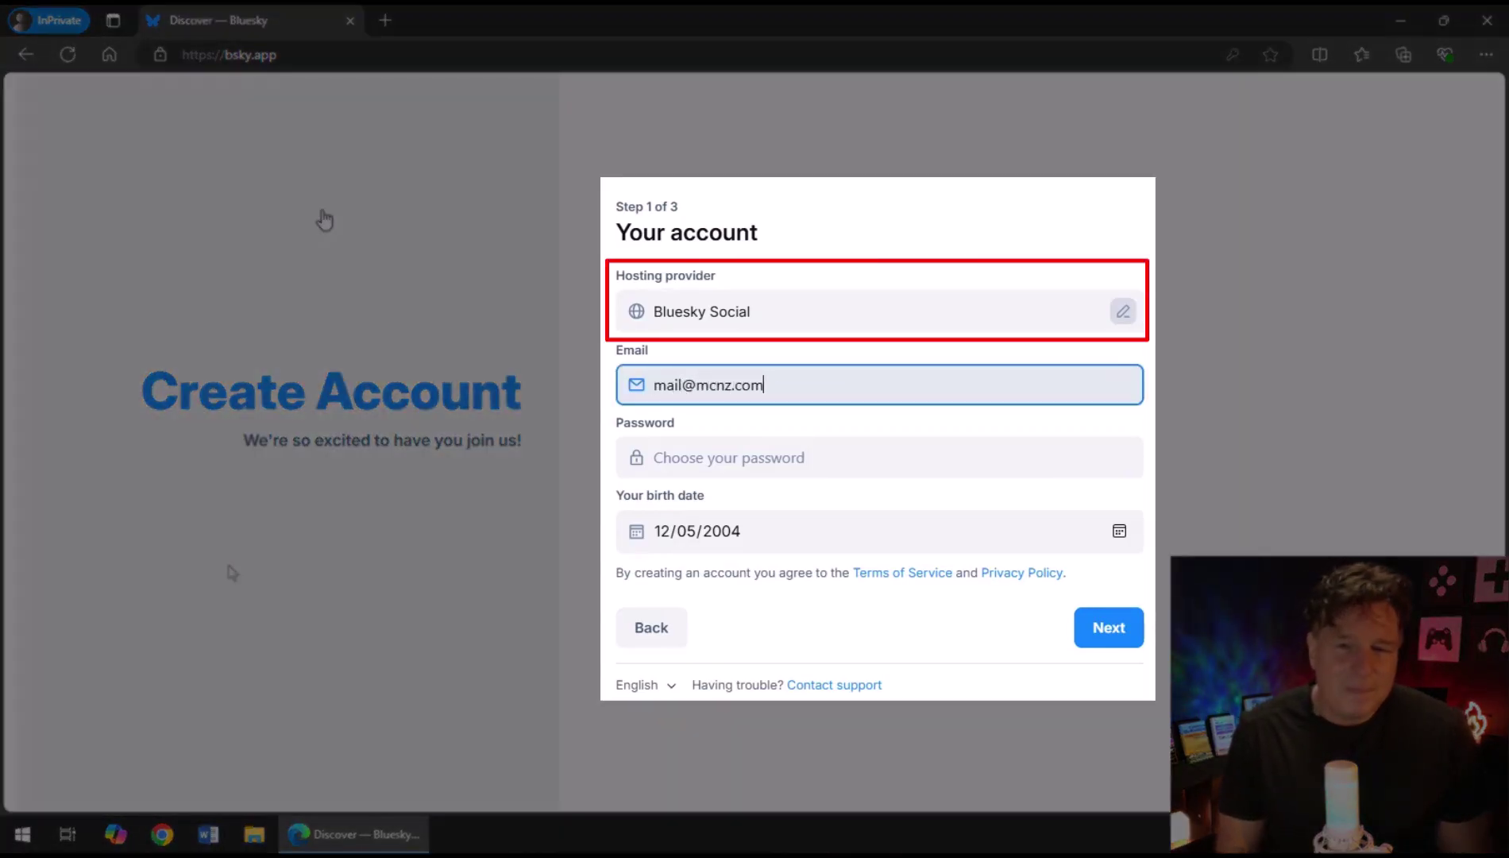
key(Tab)
text(•)
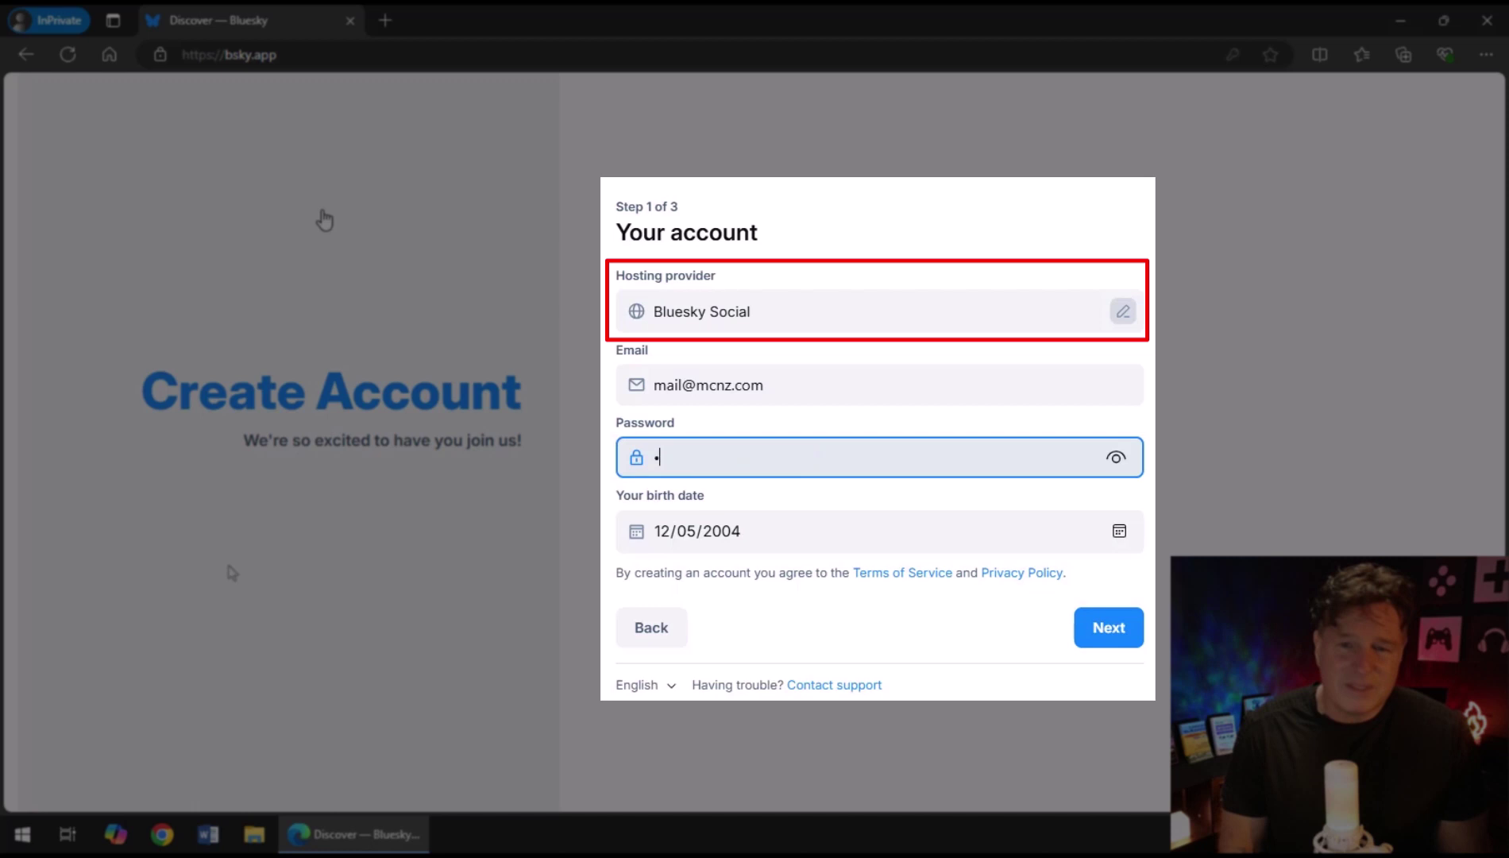
text(••••••••)
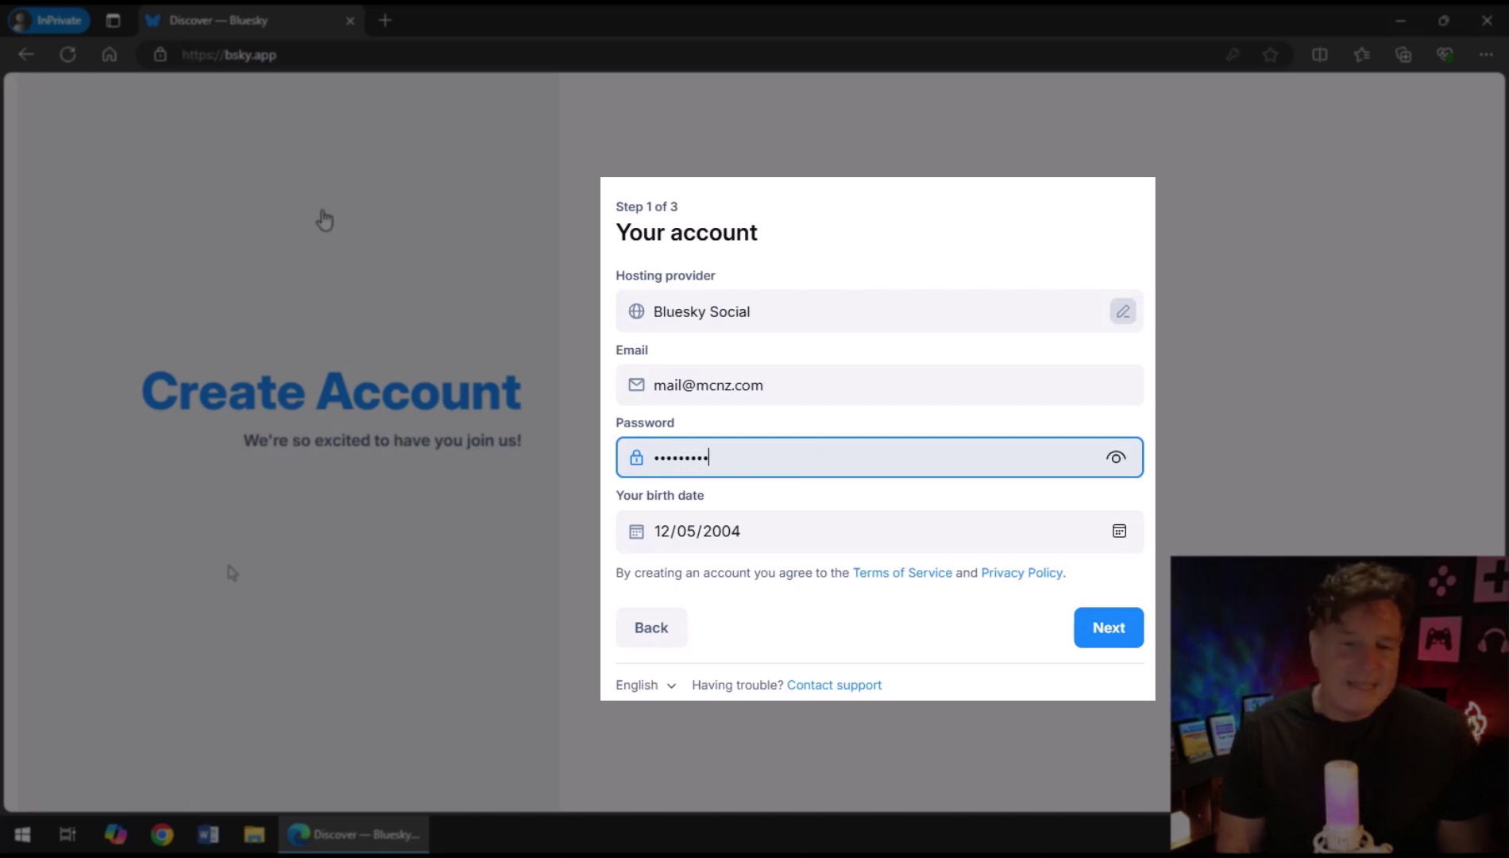
key(Tab)
text(11)
key(Tab)
key(Tab)
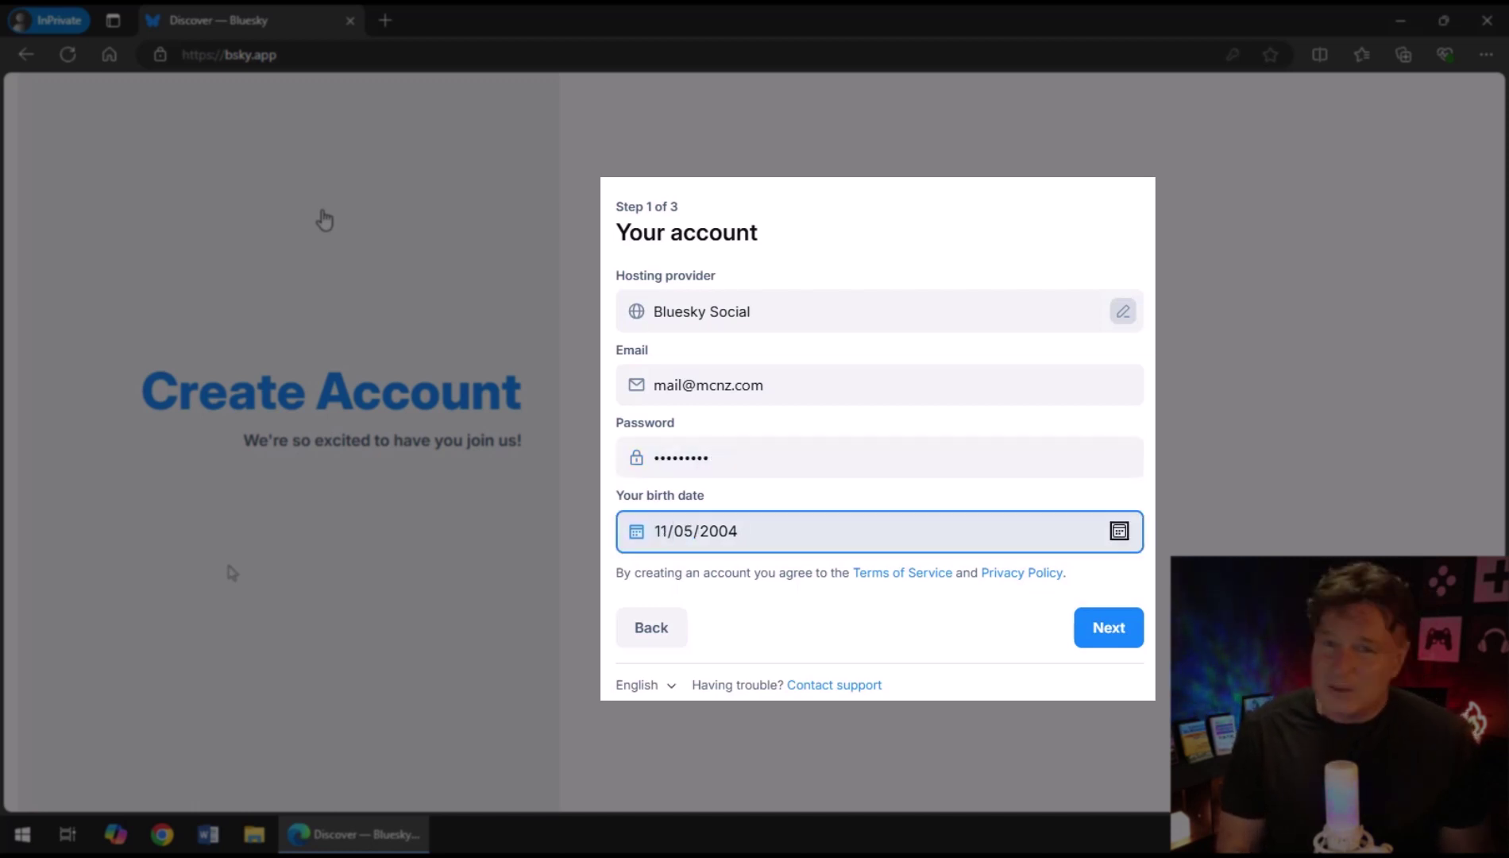
click(719, 533)
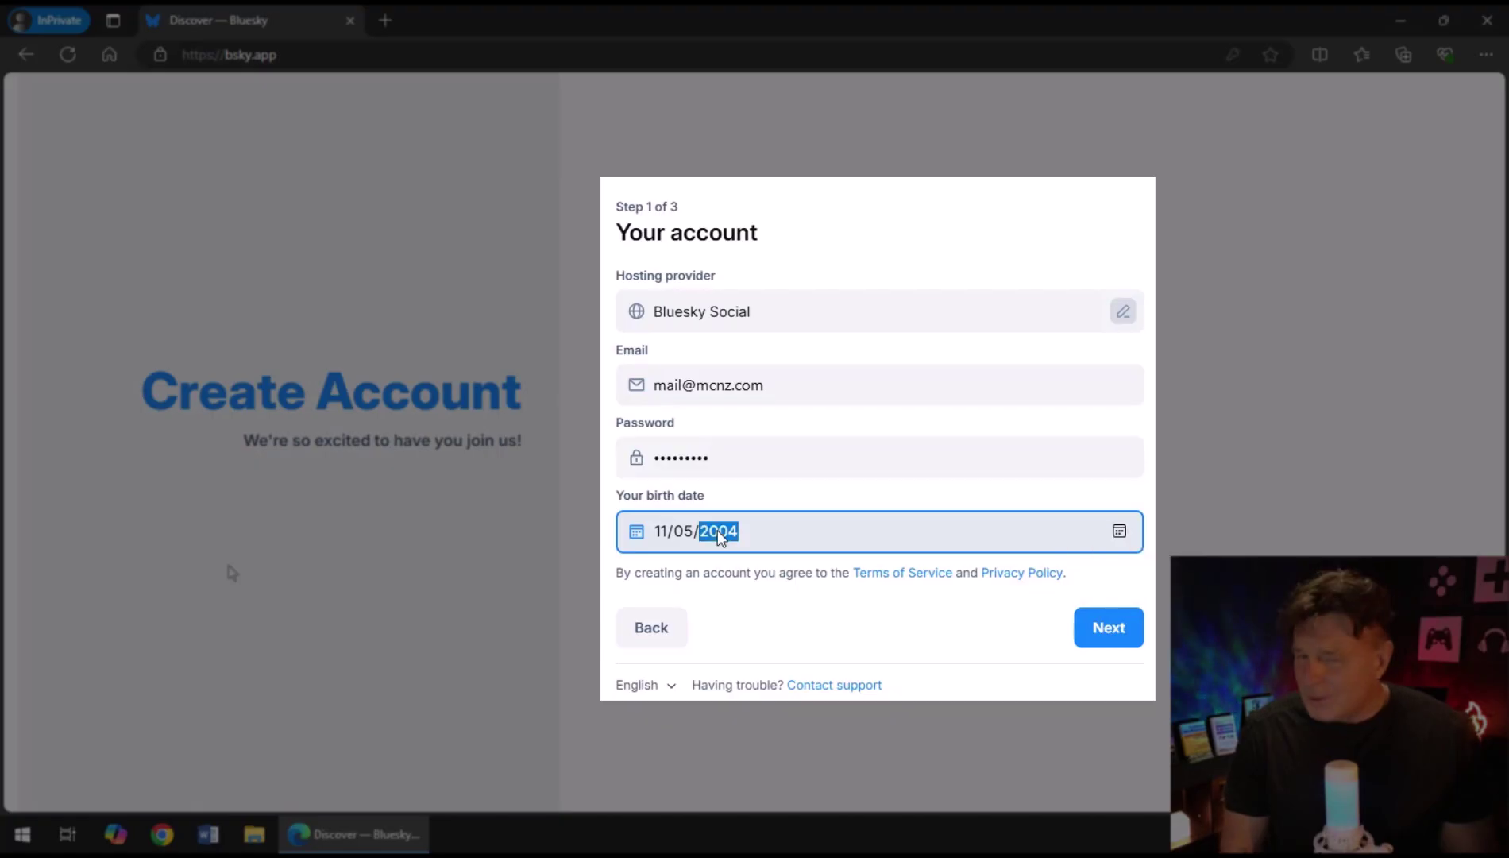
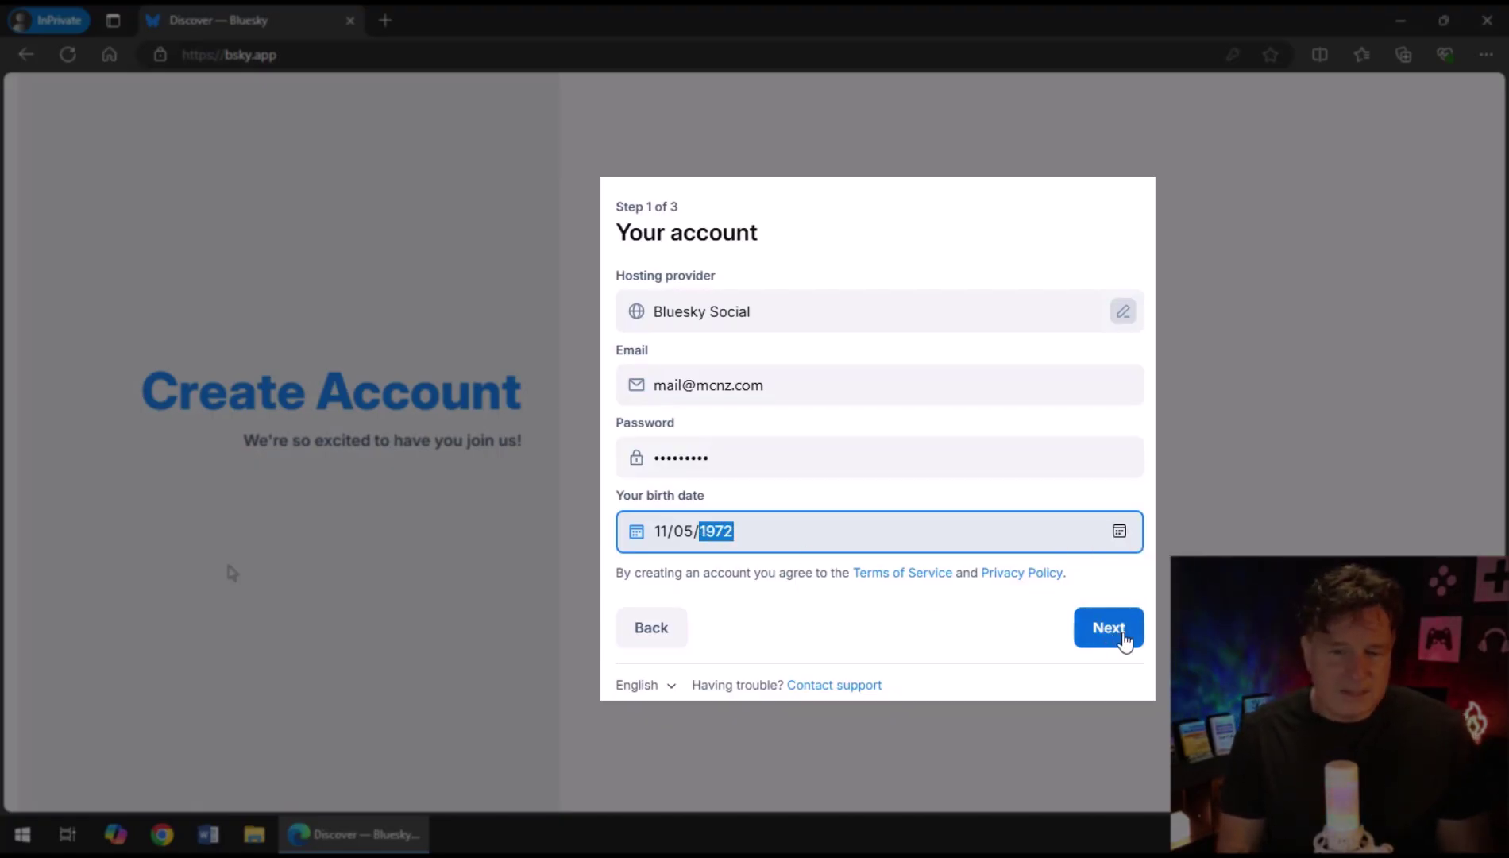
Choose the account's user handle and move on to the verification step.
click(1109, 628)
text(cameron)
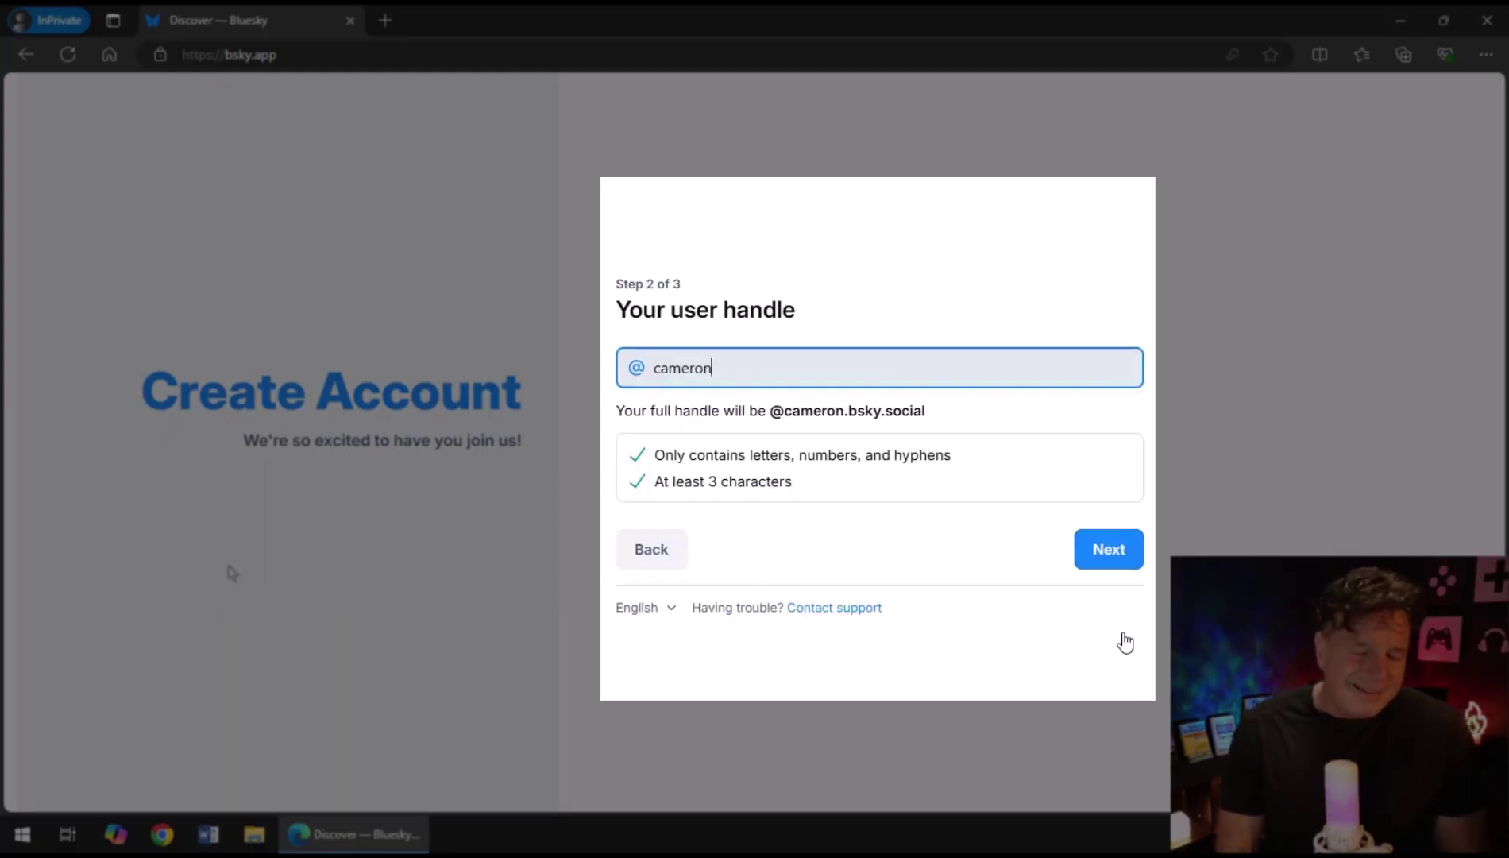
text(mcnz)
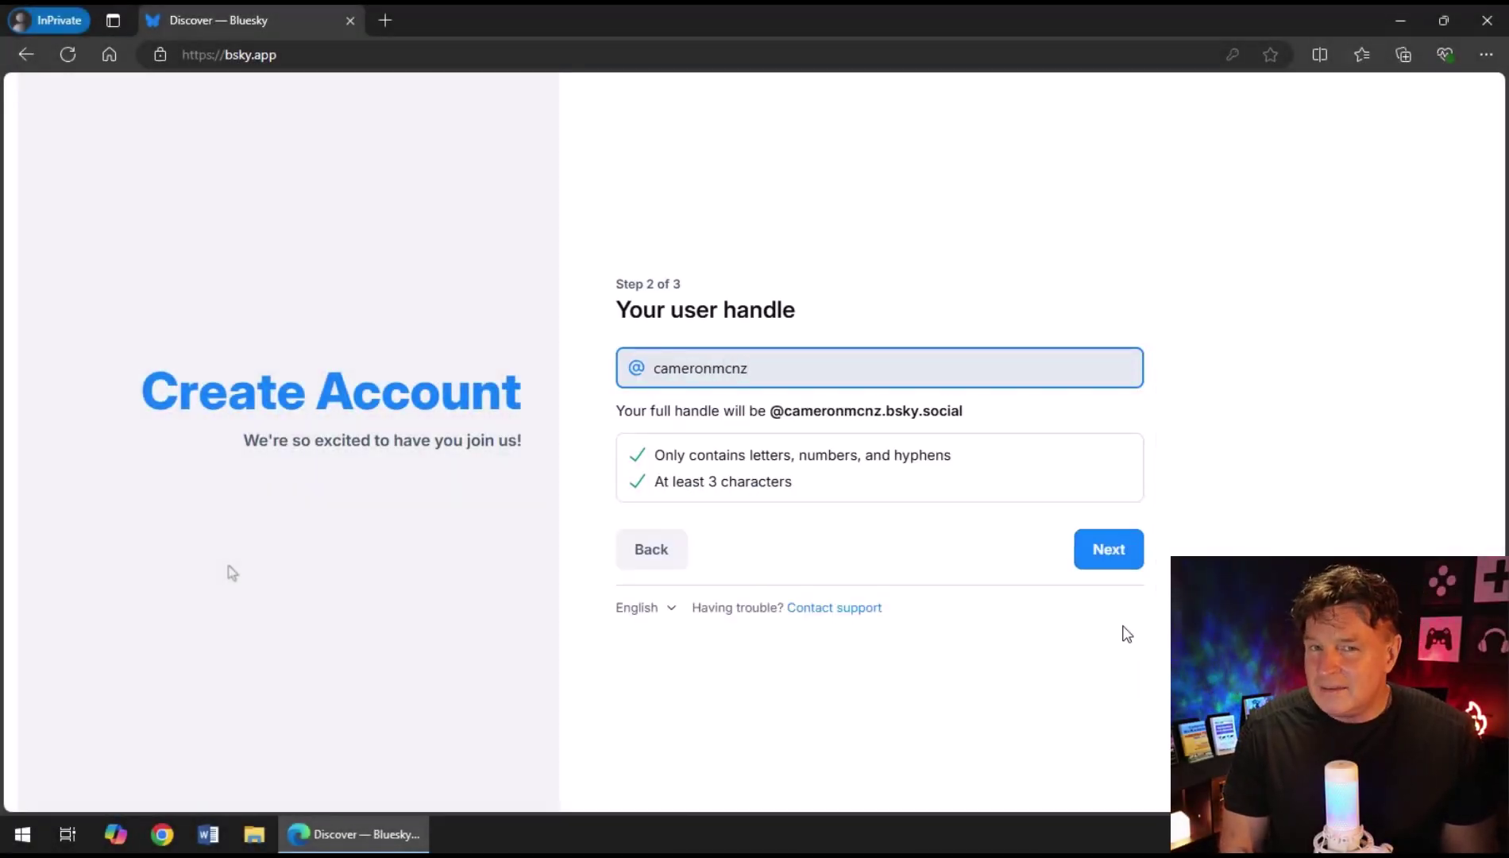
click(1138, 549)
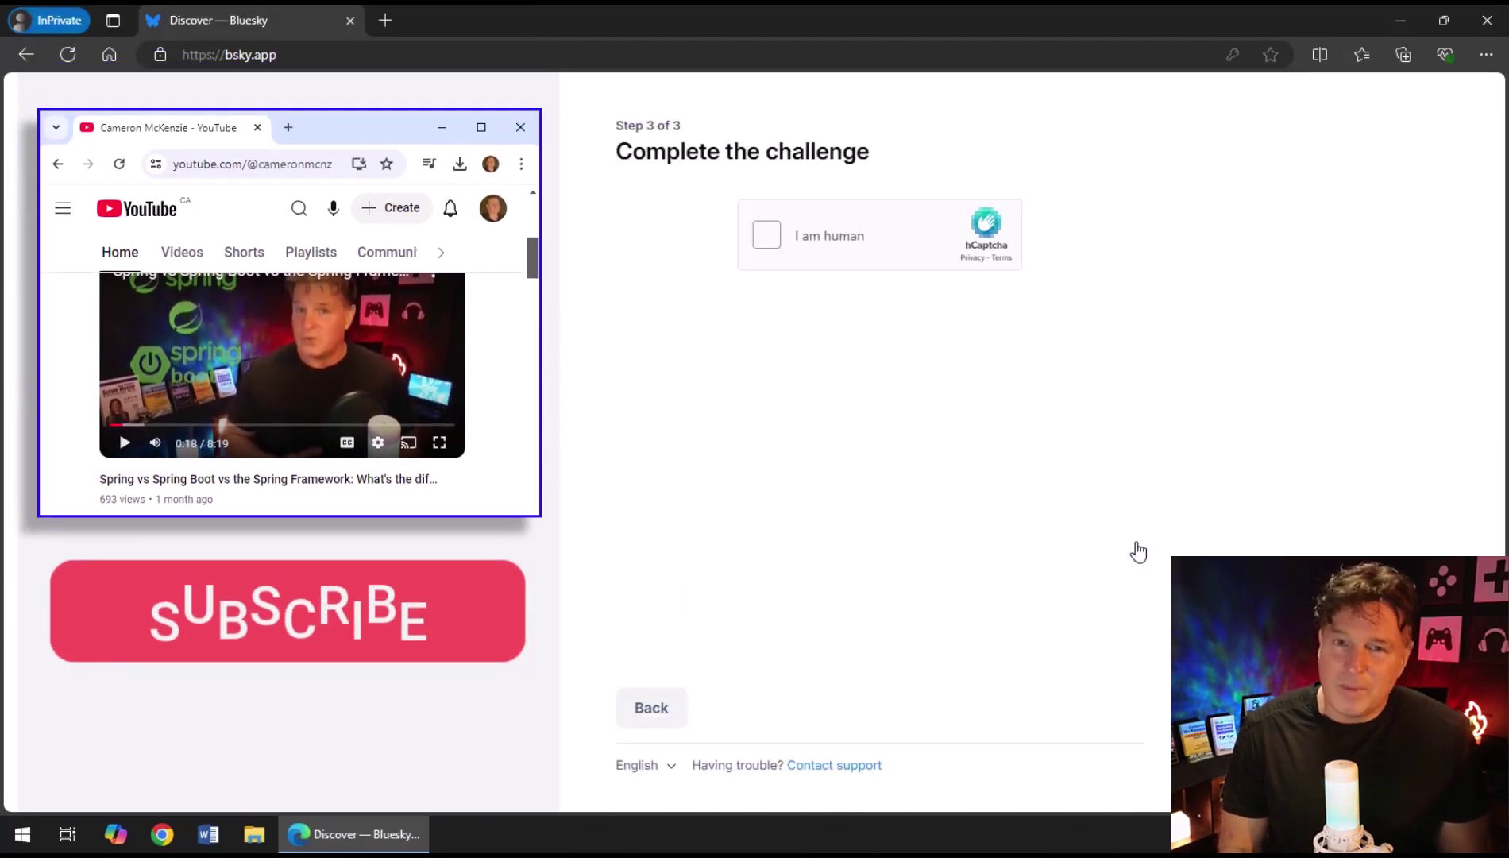
Solve the hCaptcha by picking the circle within a circle in both challenge images.
click(772, 247)
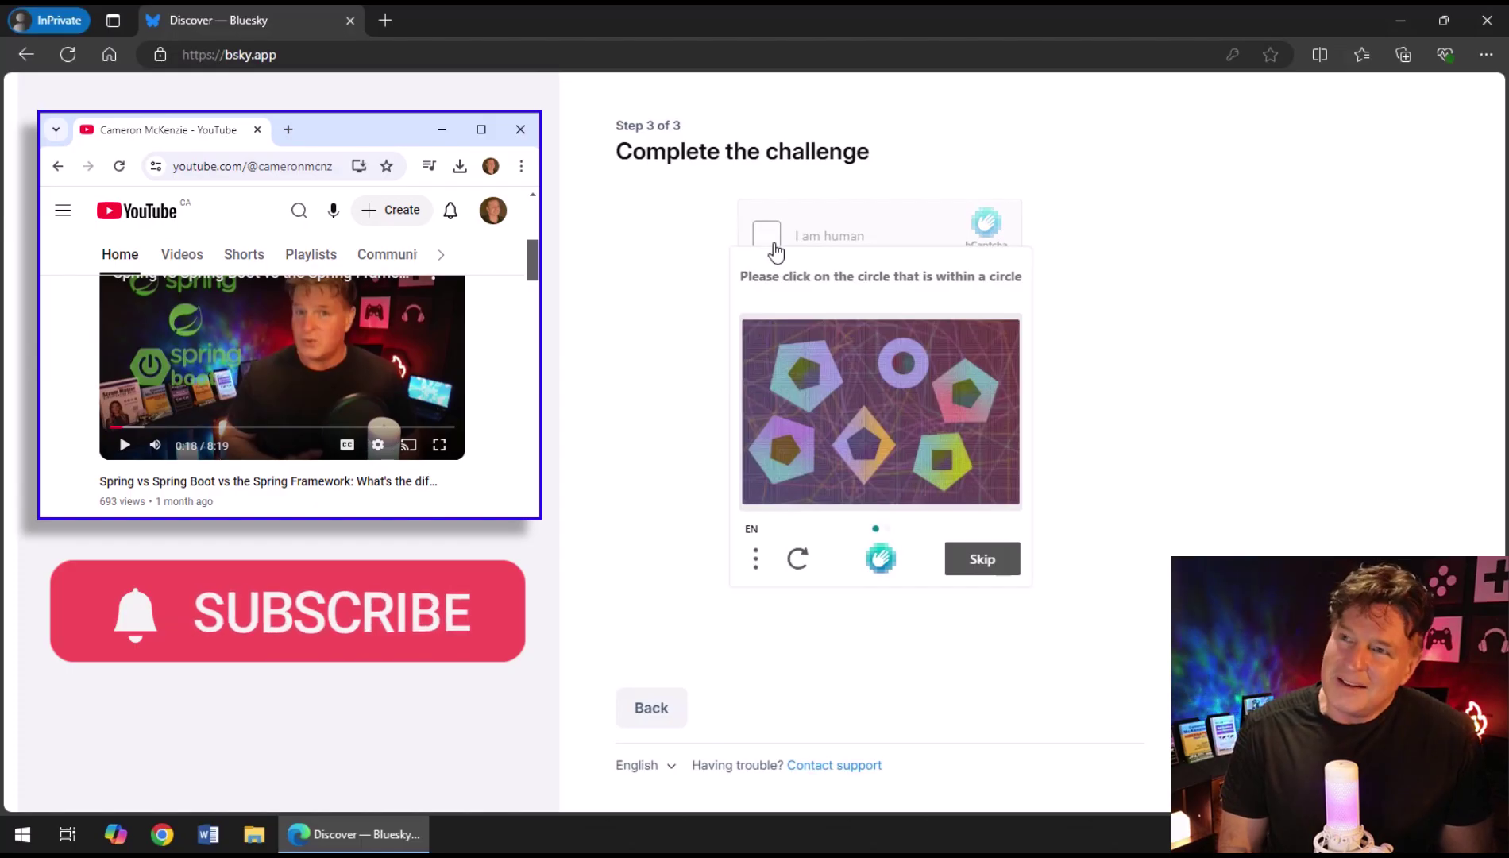
click(904, 357)
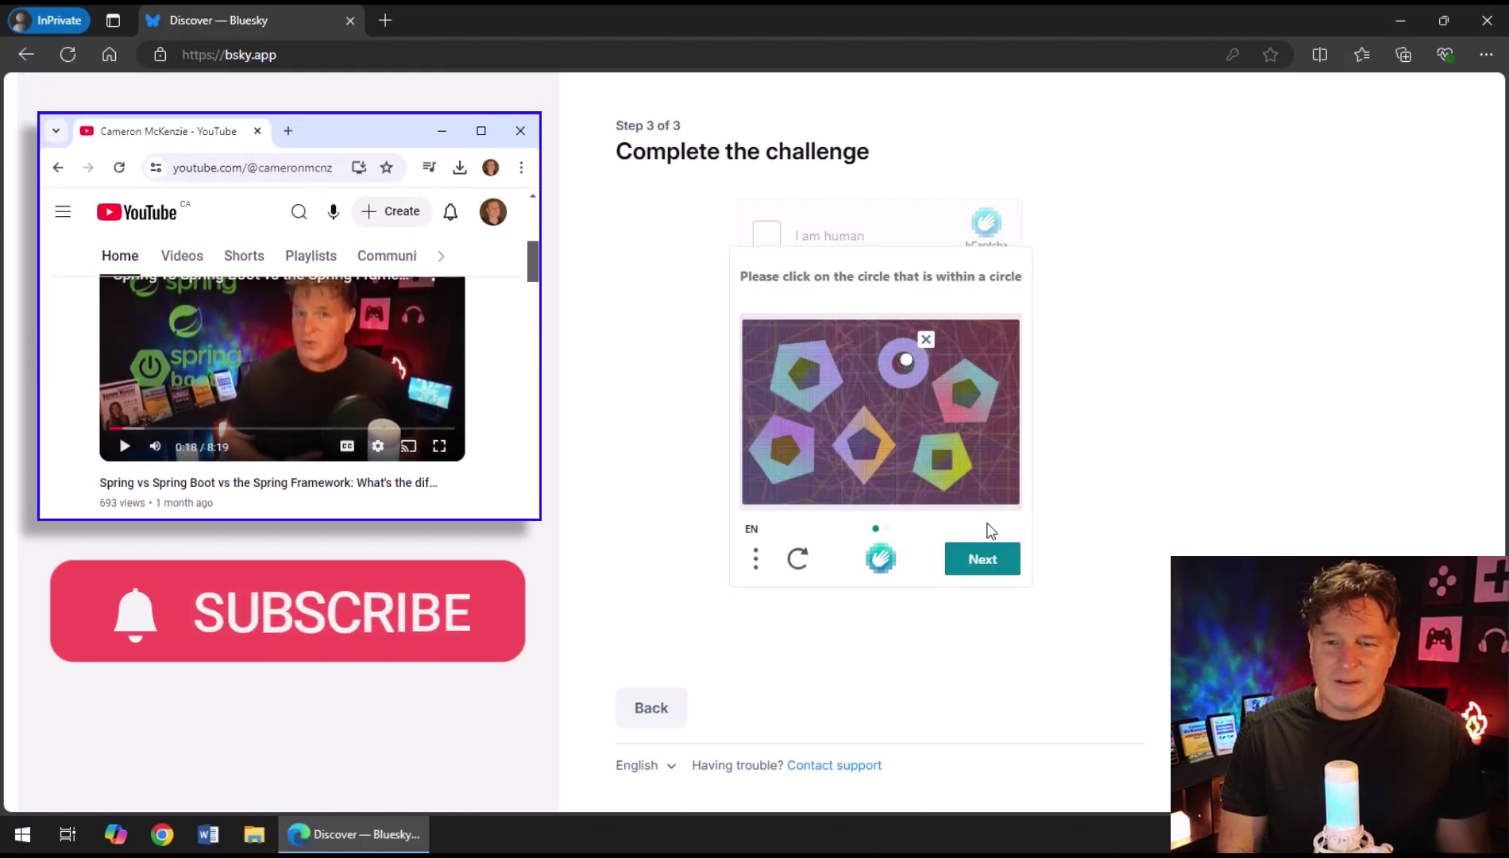
click(997, 565)
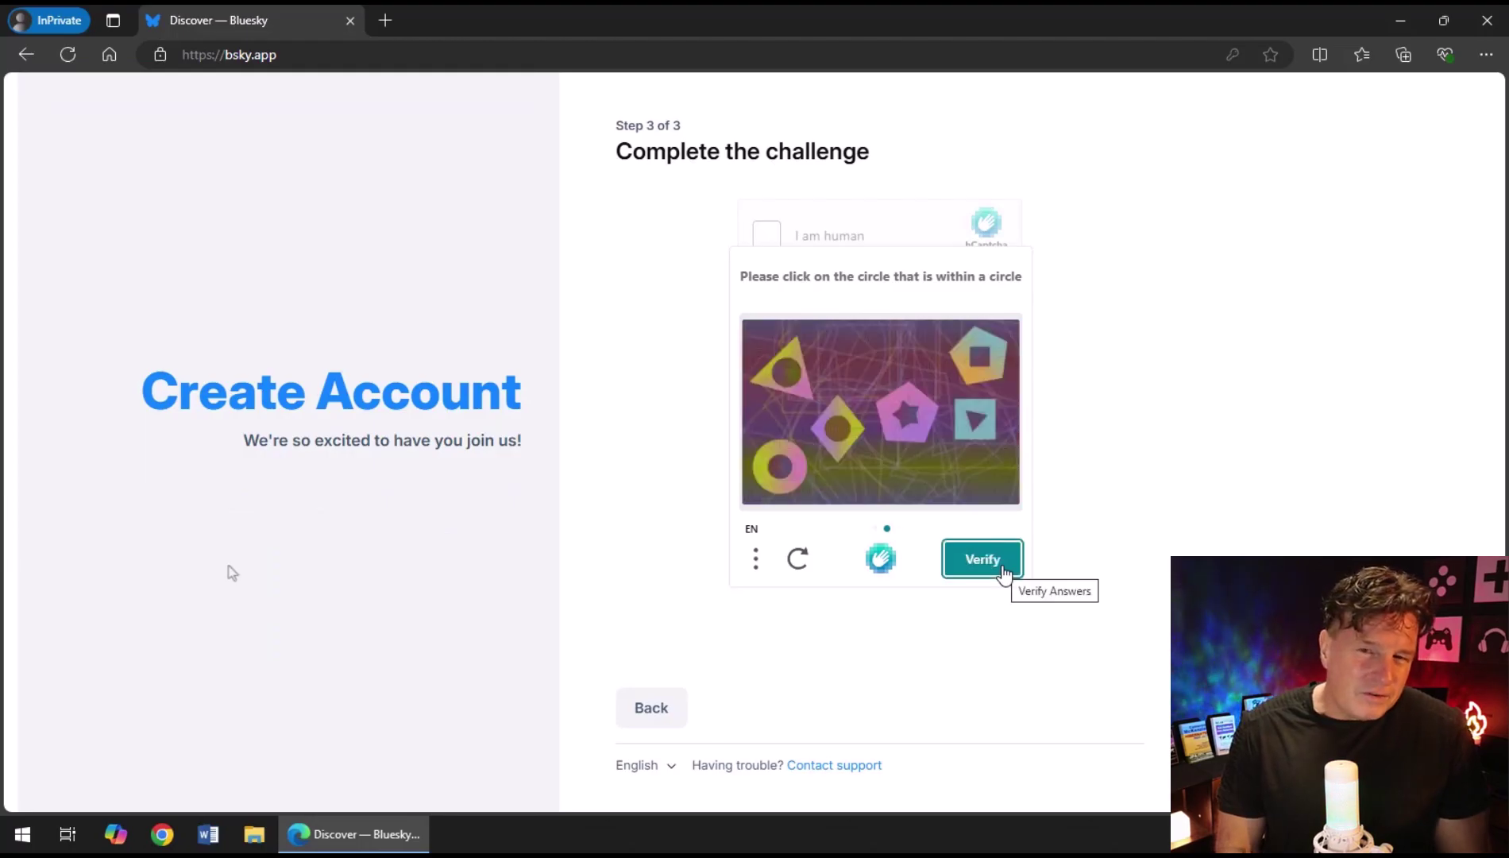
click(774, 457)
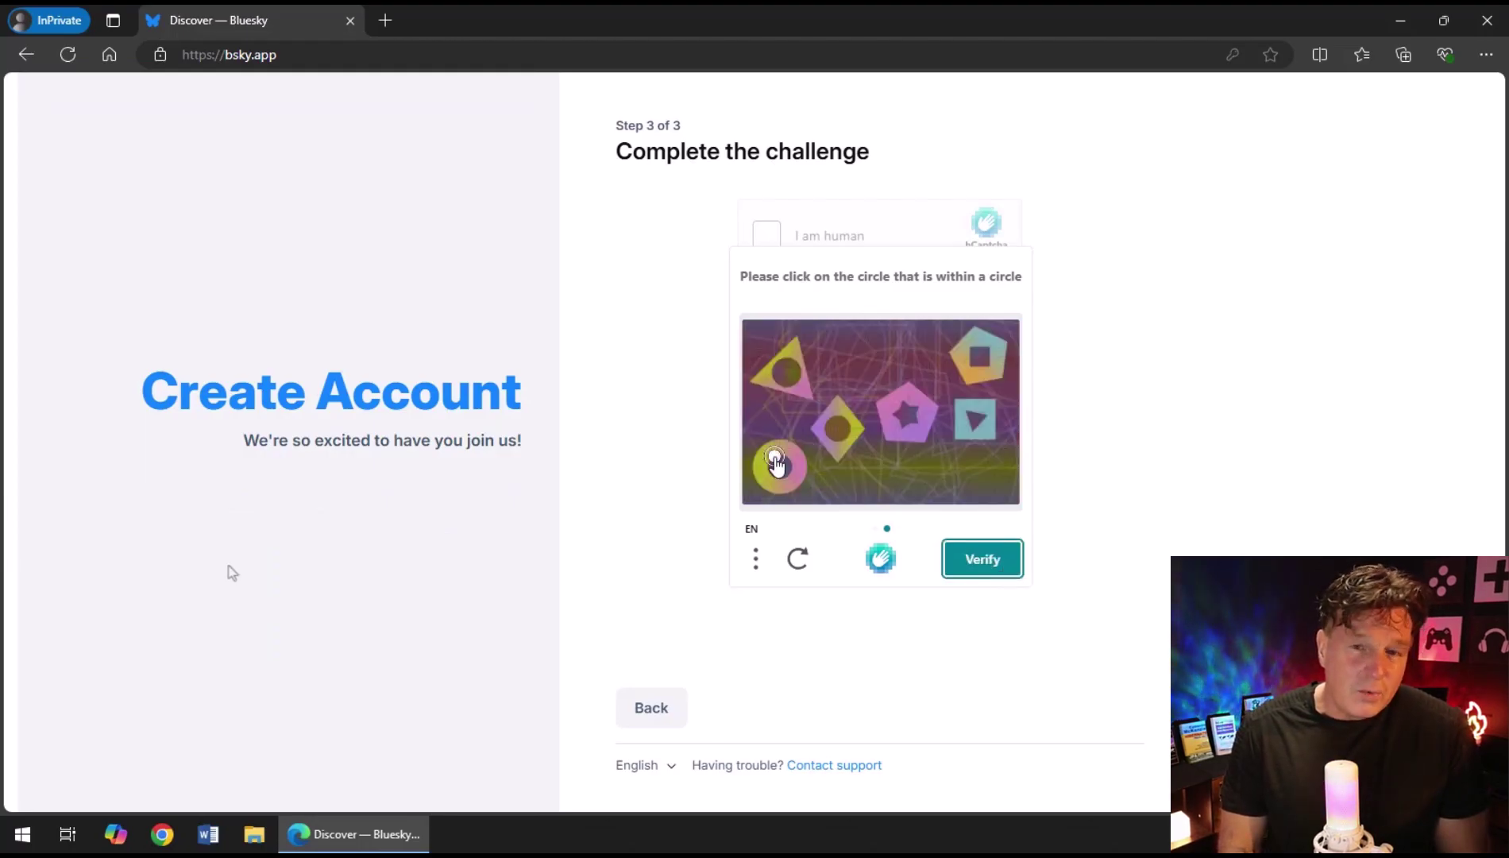
click(990, 566)
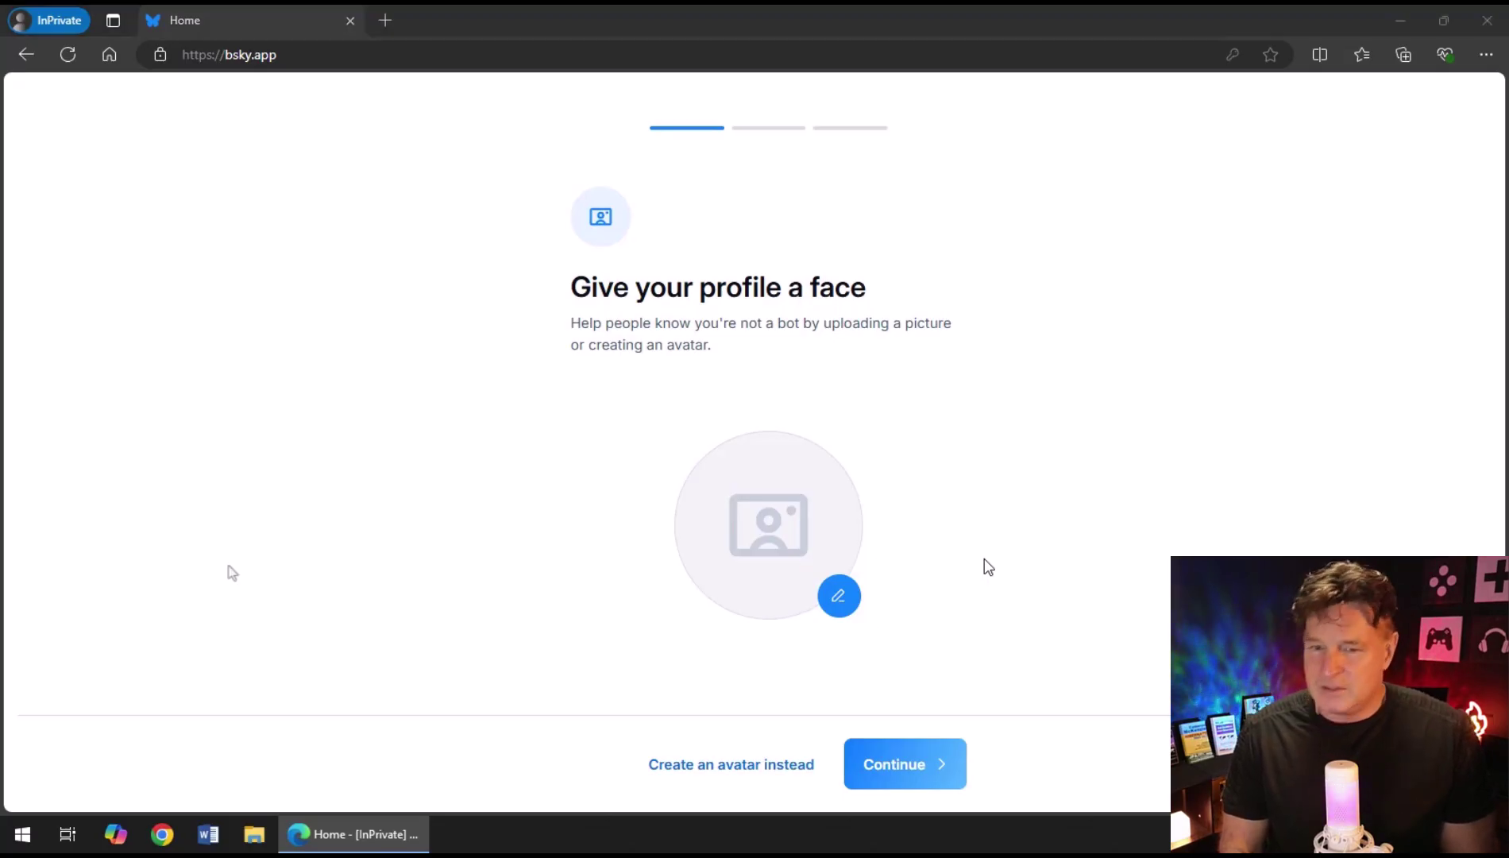
Set me.jpg as the profile picture and continue through onboarding to the Home feed.
click(828, 616)
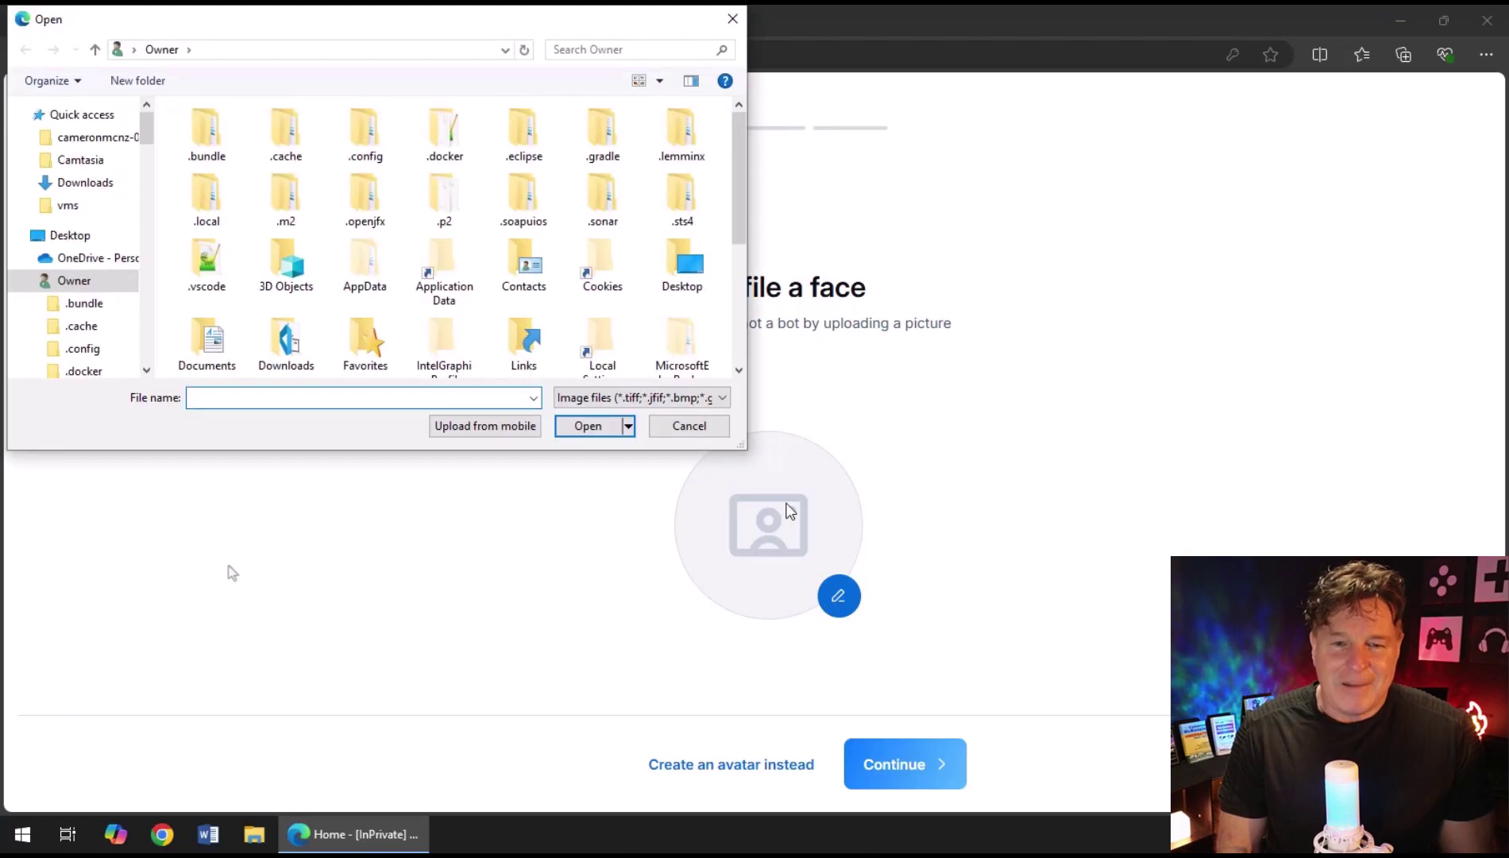
drag(739, 243, 735, 357)
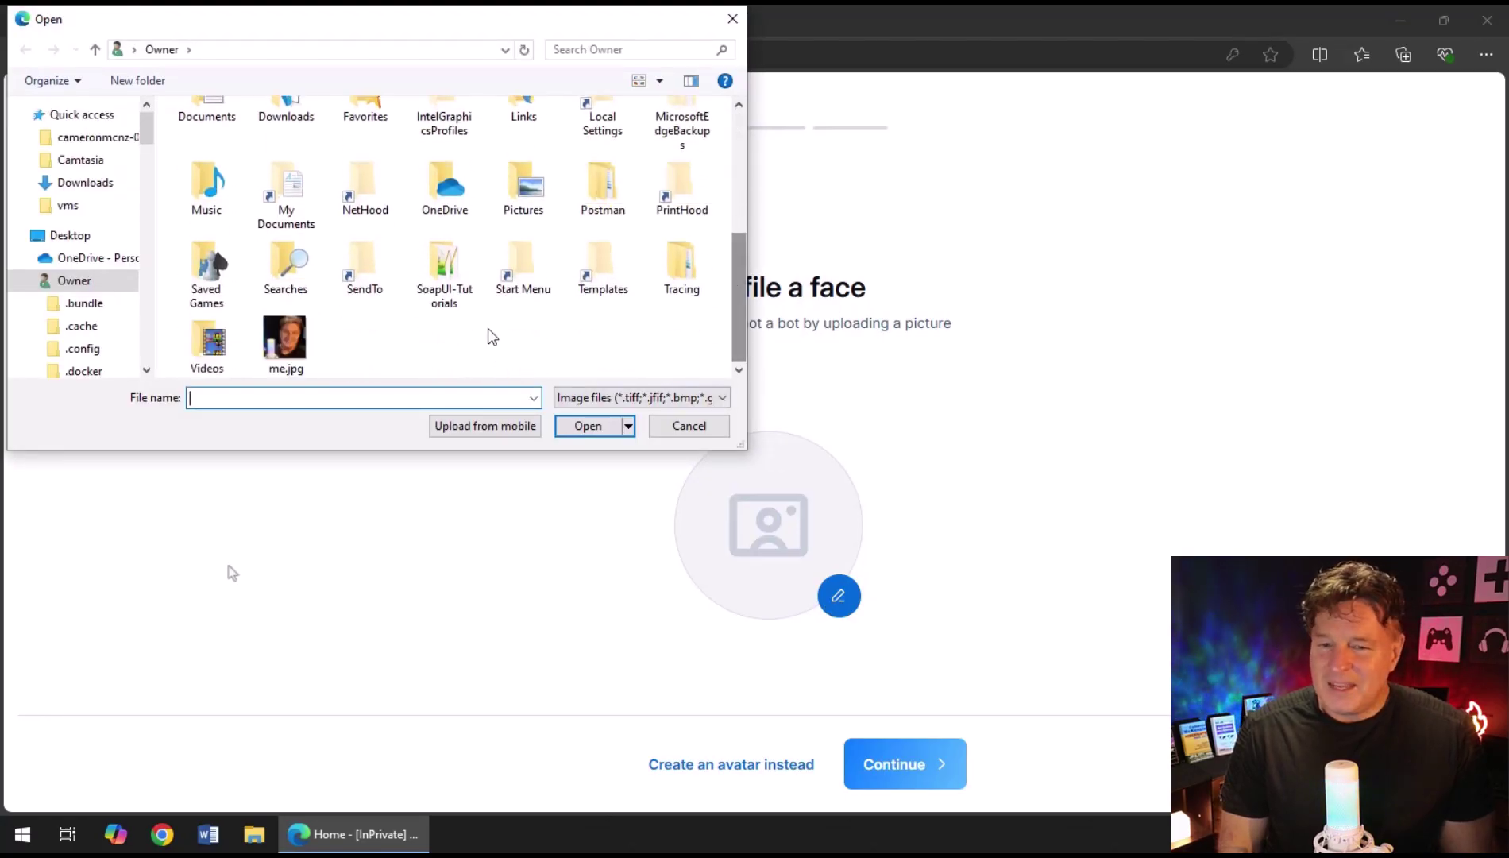
click(286, 343)
click(572, 426)
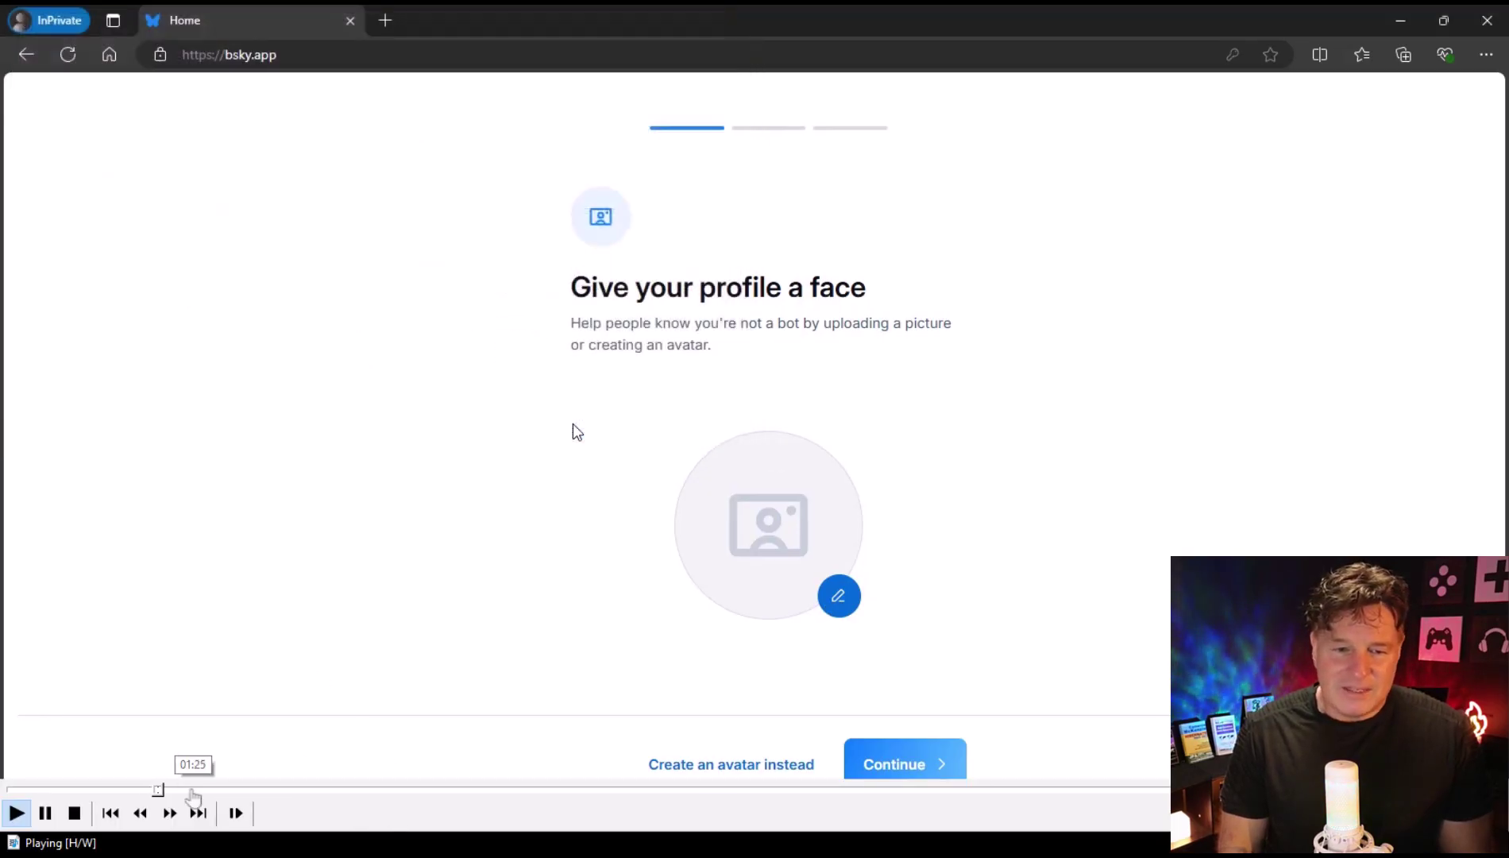
click(181, 791)
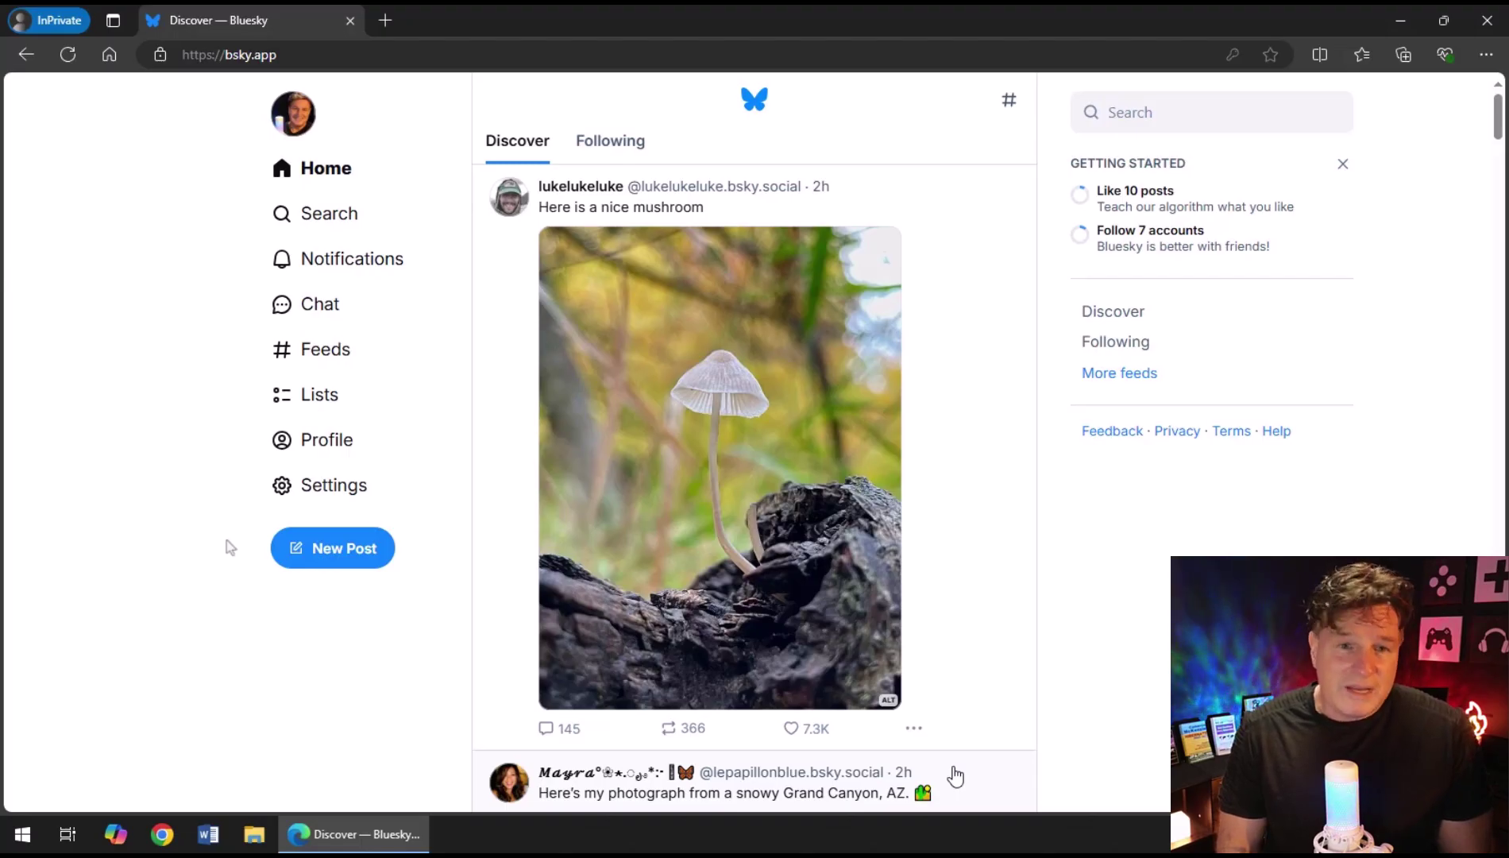
drag(1497, 118, 1496, 152)
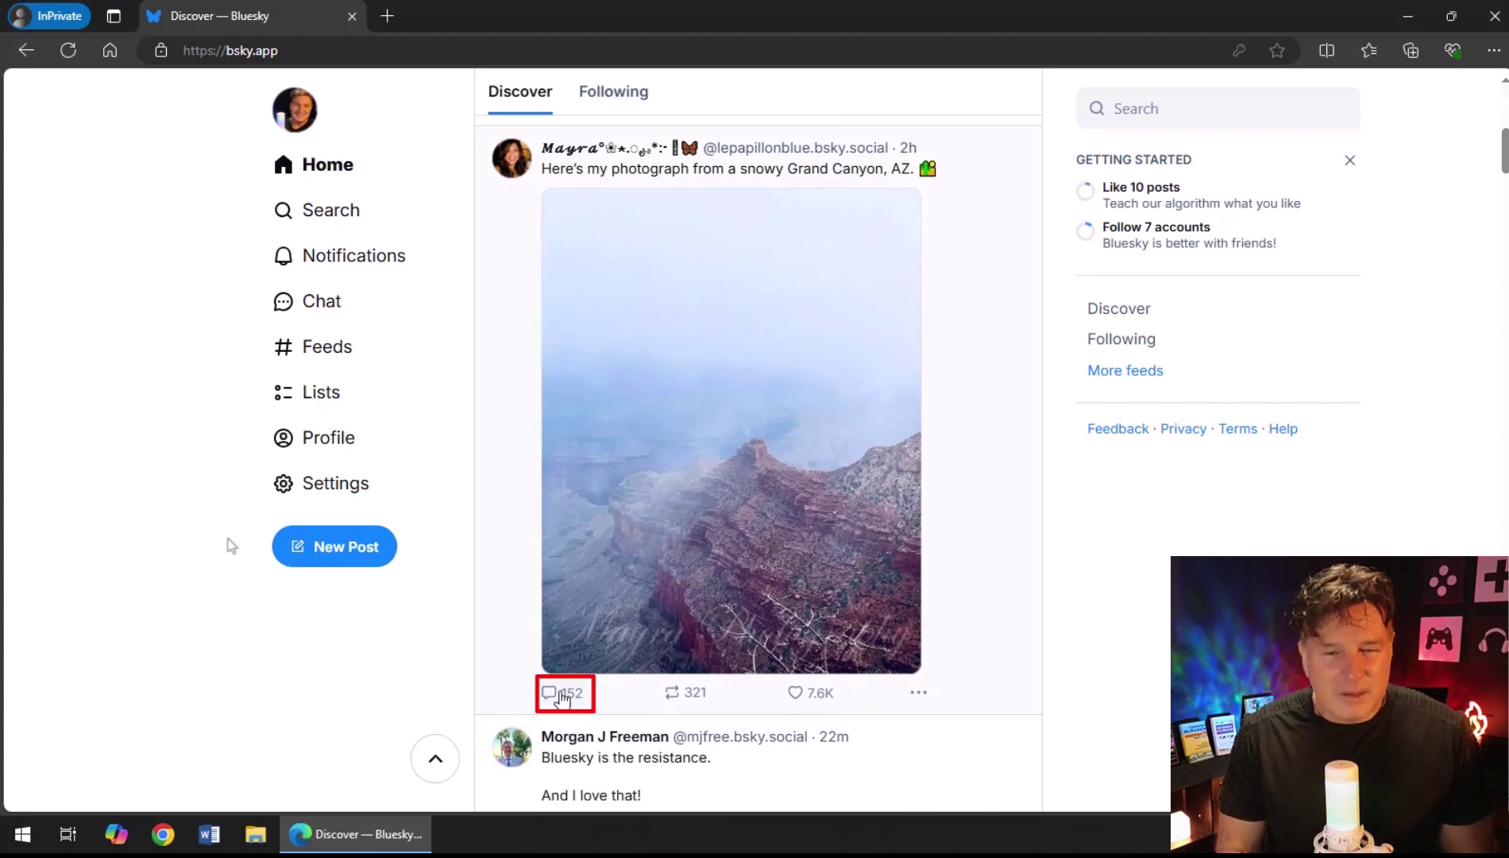
click(561, 697)
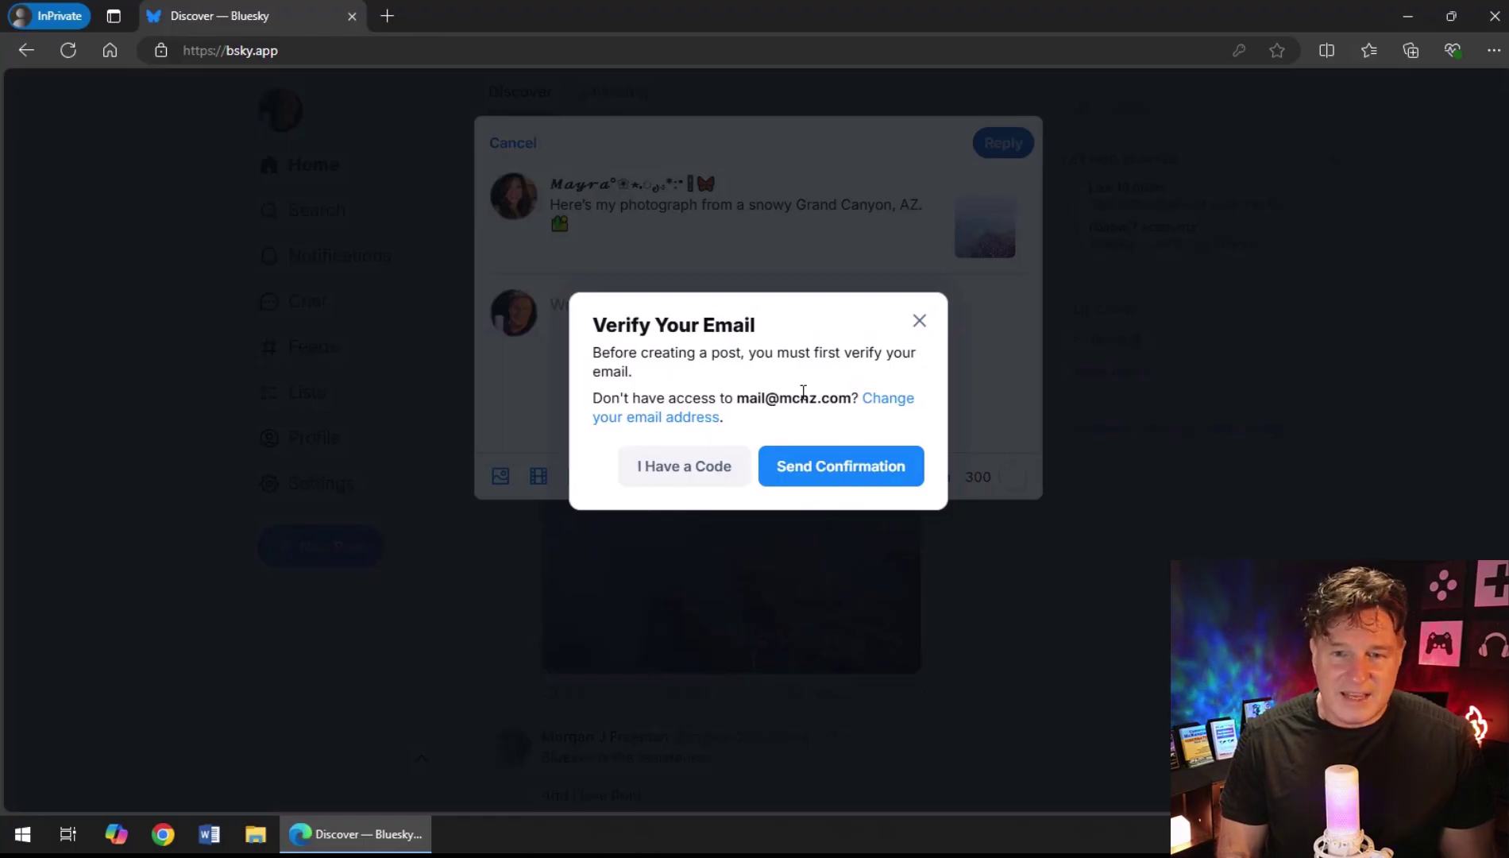
key(Escape)
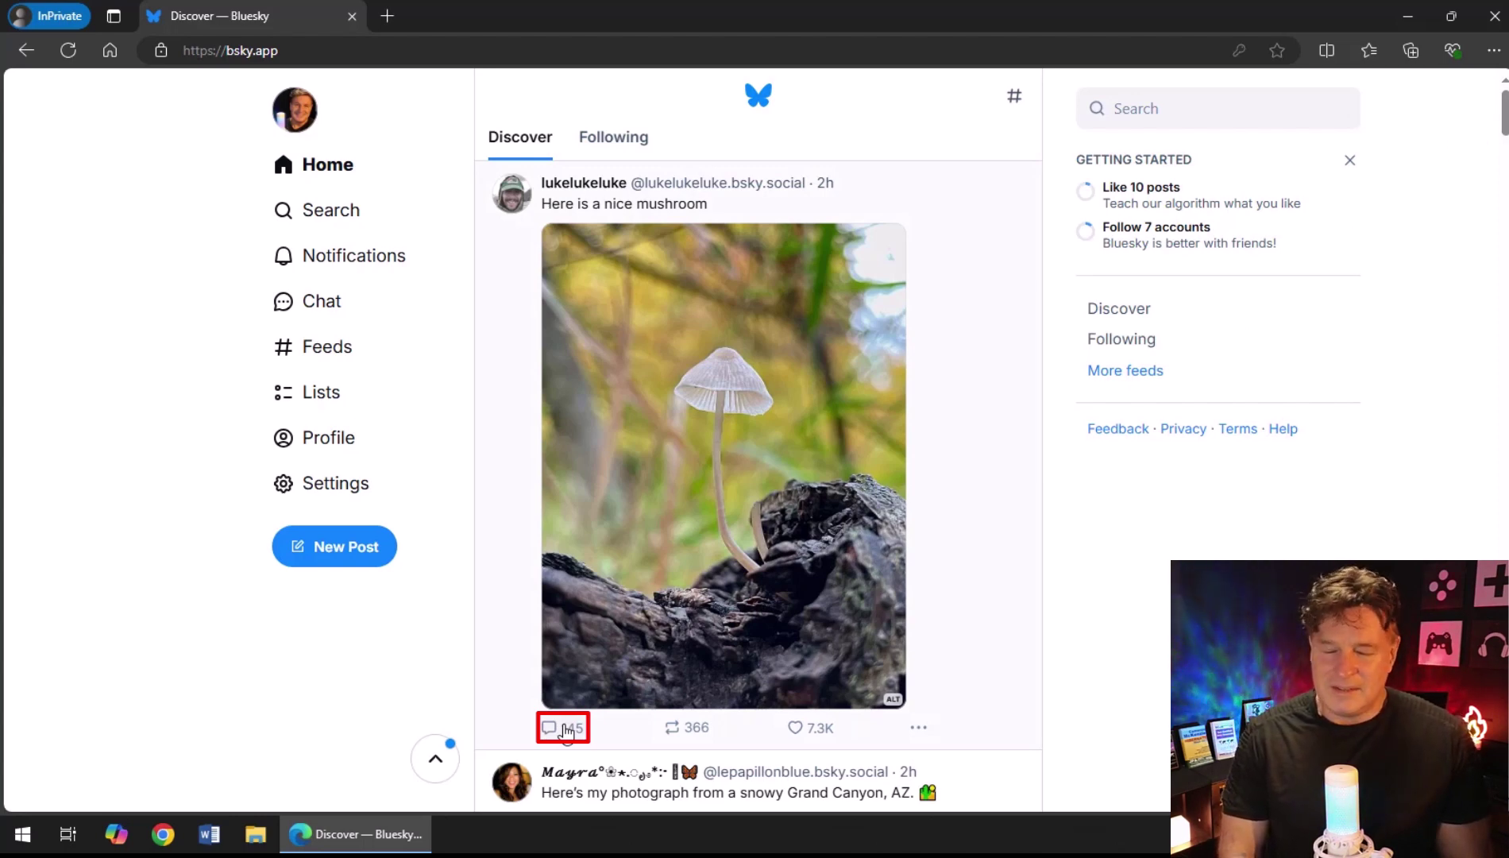
Reply 'It's a beautiful mushroom.' plus the mushroom emoji under the mushroom post.
click(566, 731)
text(It's )
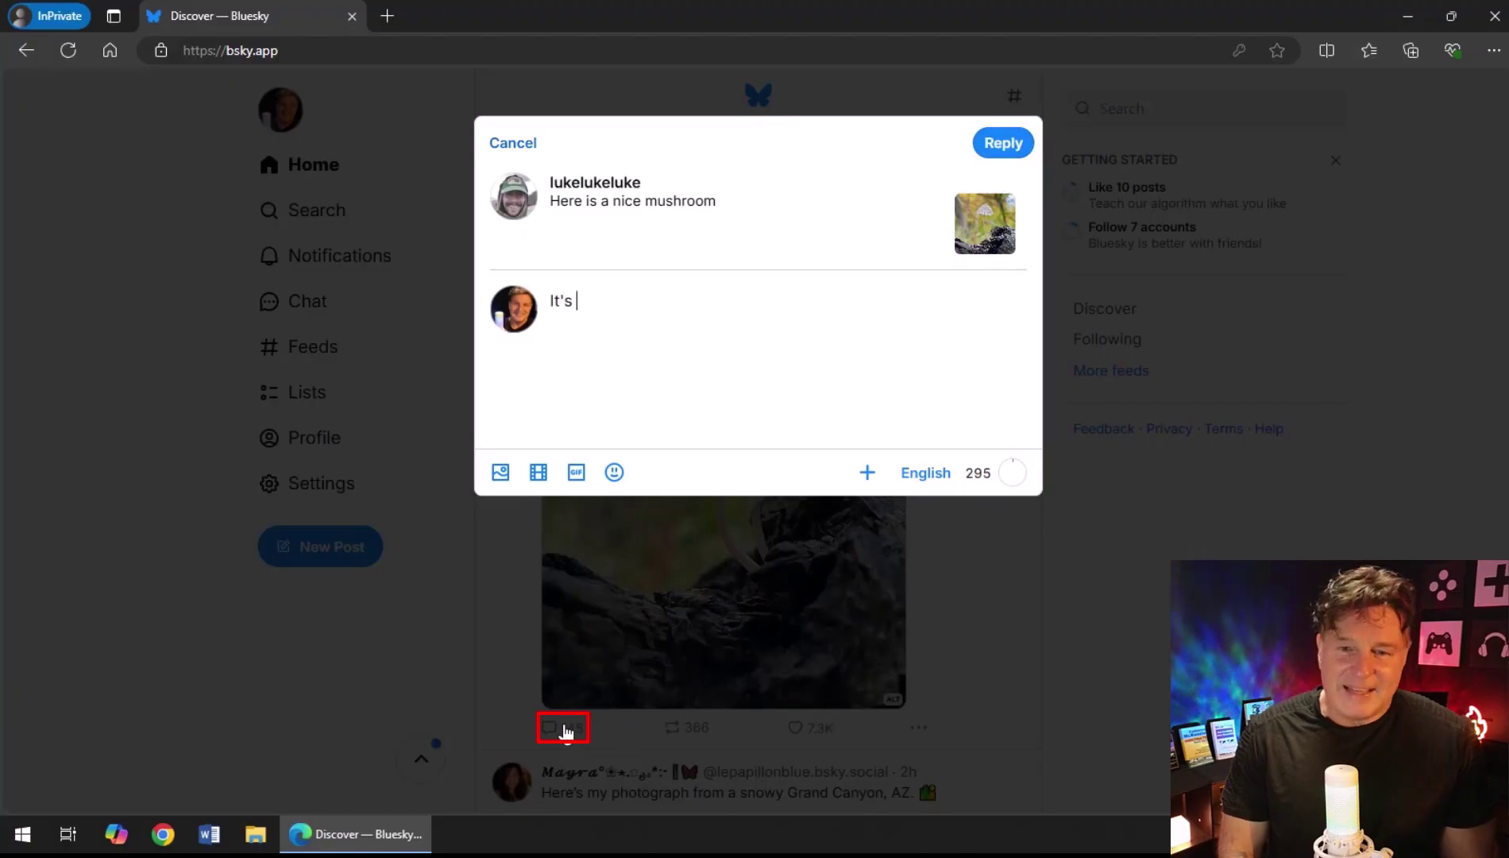
text(a beautiful)
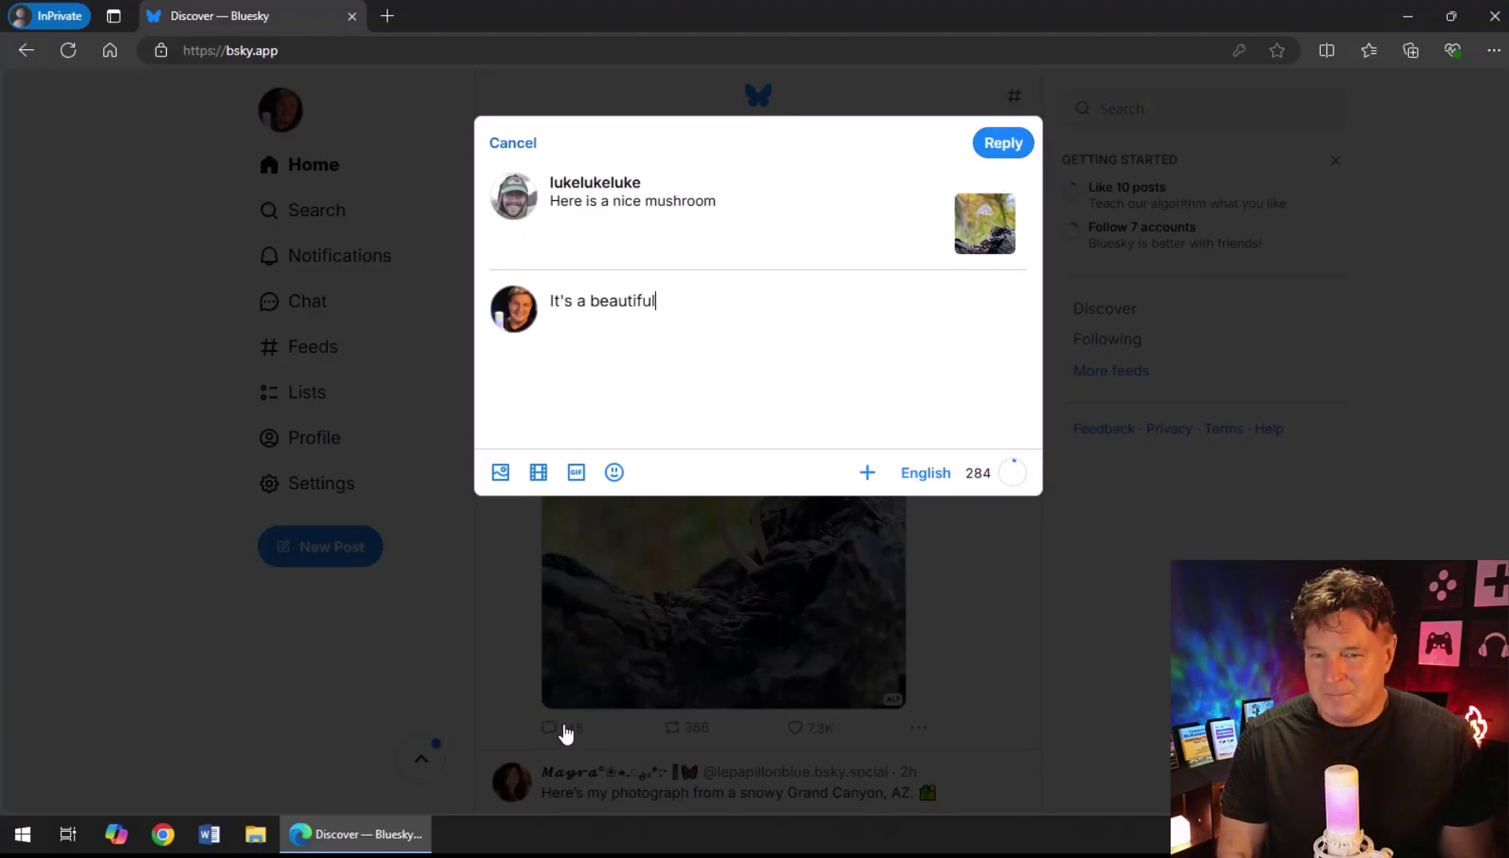
text( mushroom.)
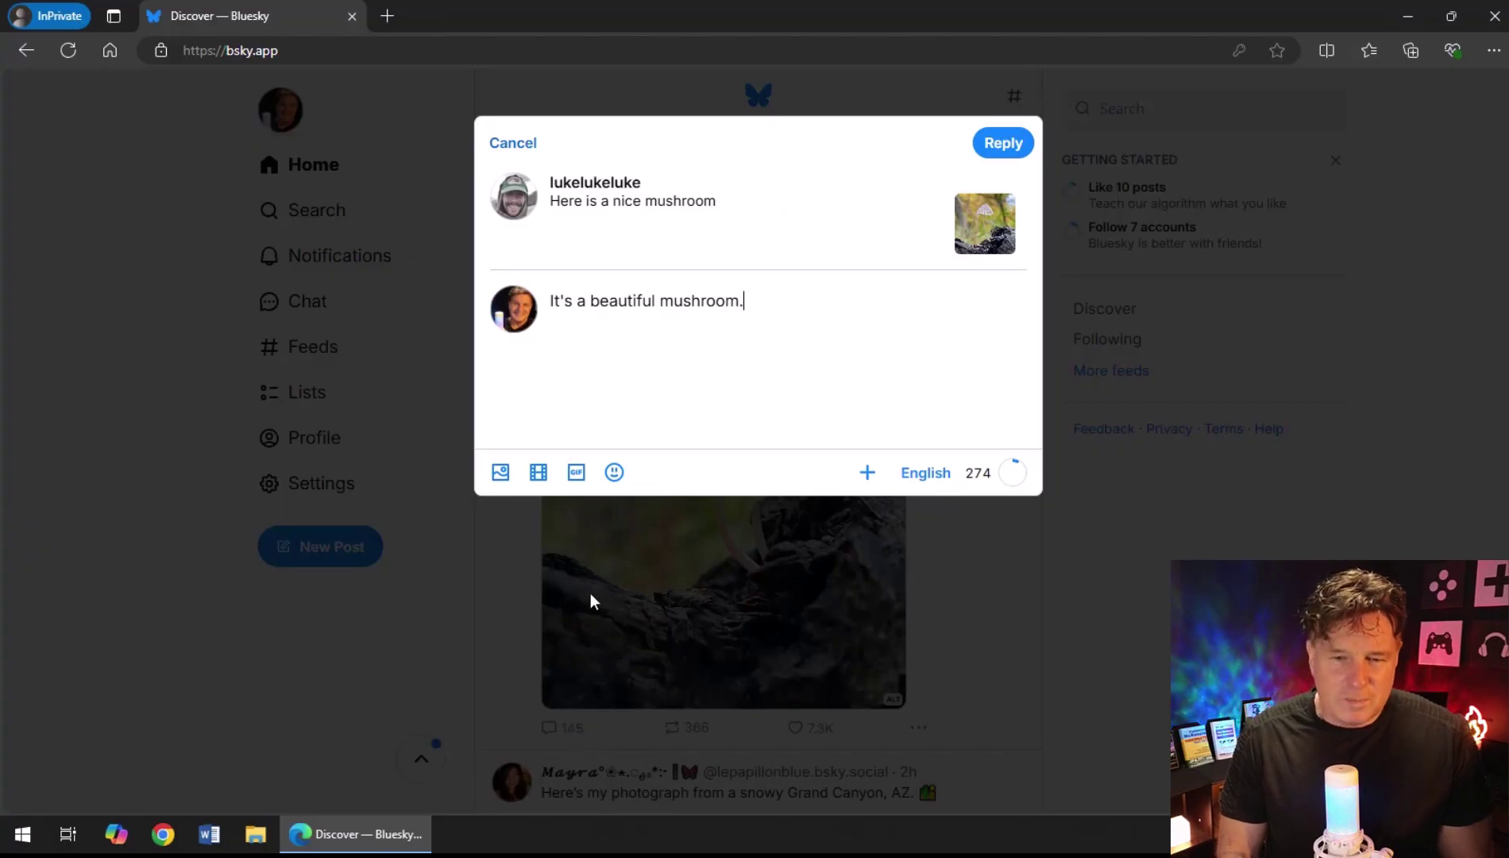
click(614, 471)
text(m)
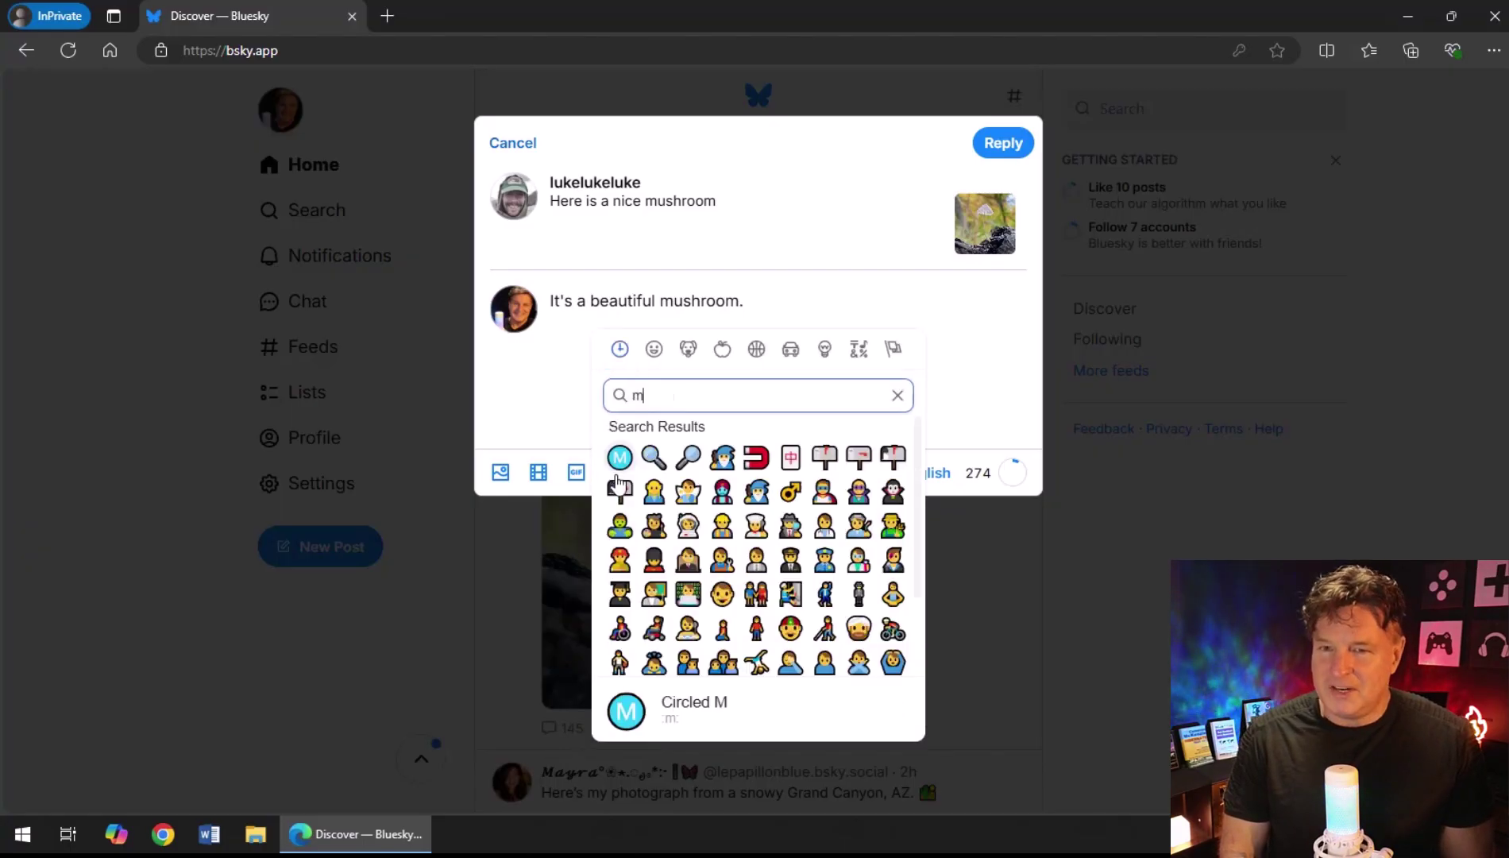
text(ush)
click(619, 459)
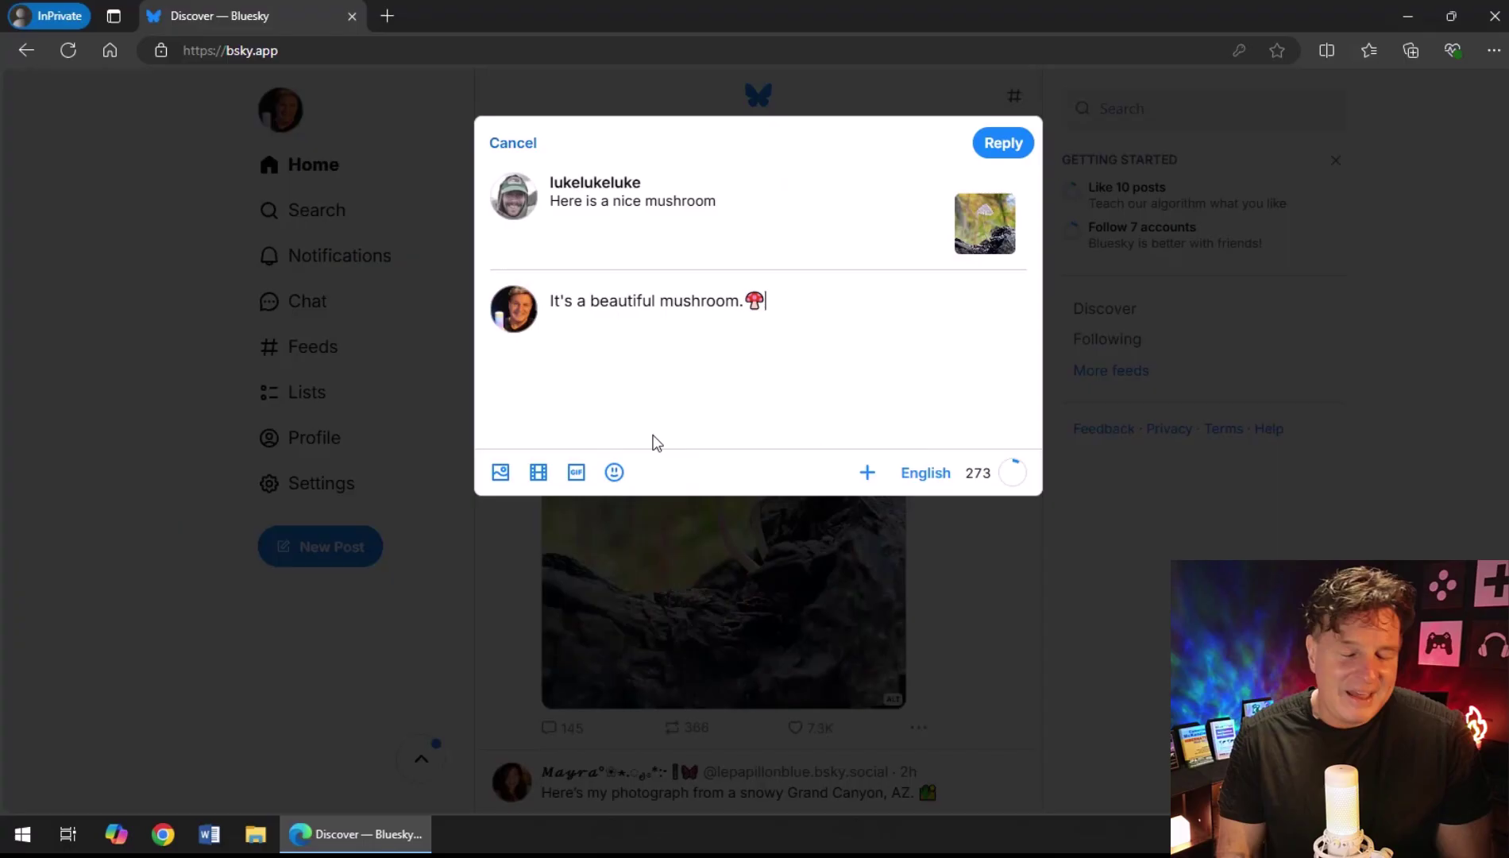
click(1007, 149)
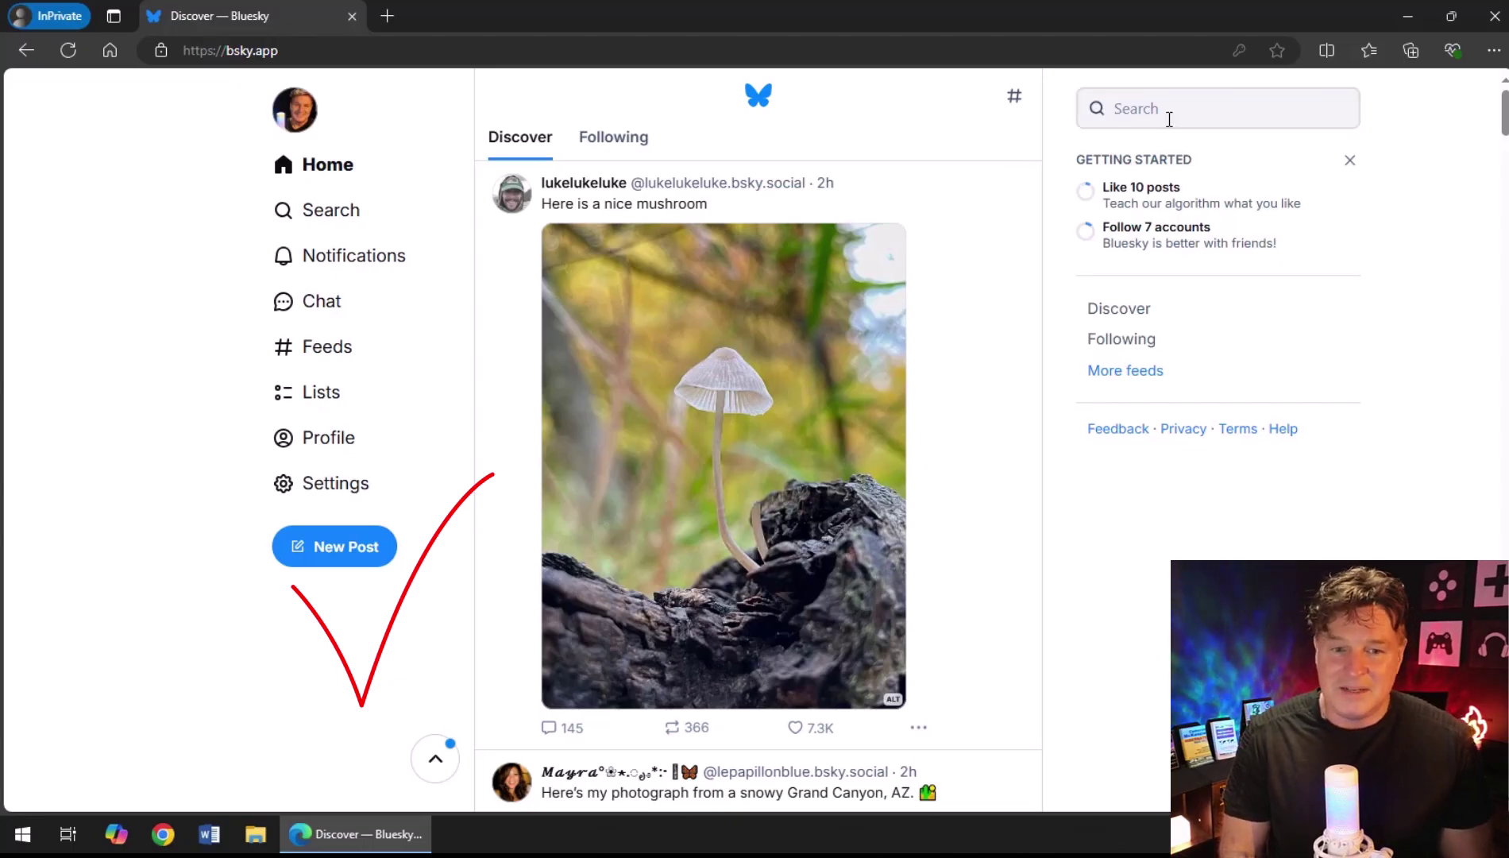
Search for 'scrum' and open the Scrum Master author's profile from the dropdown.
click(1264, 111)
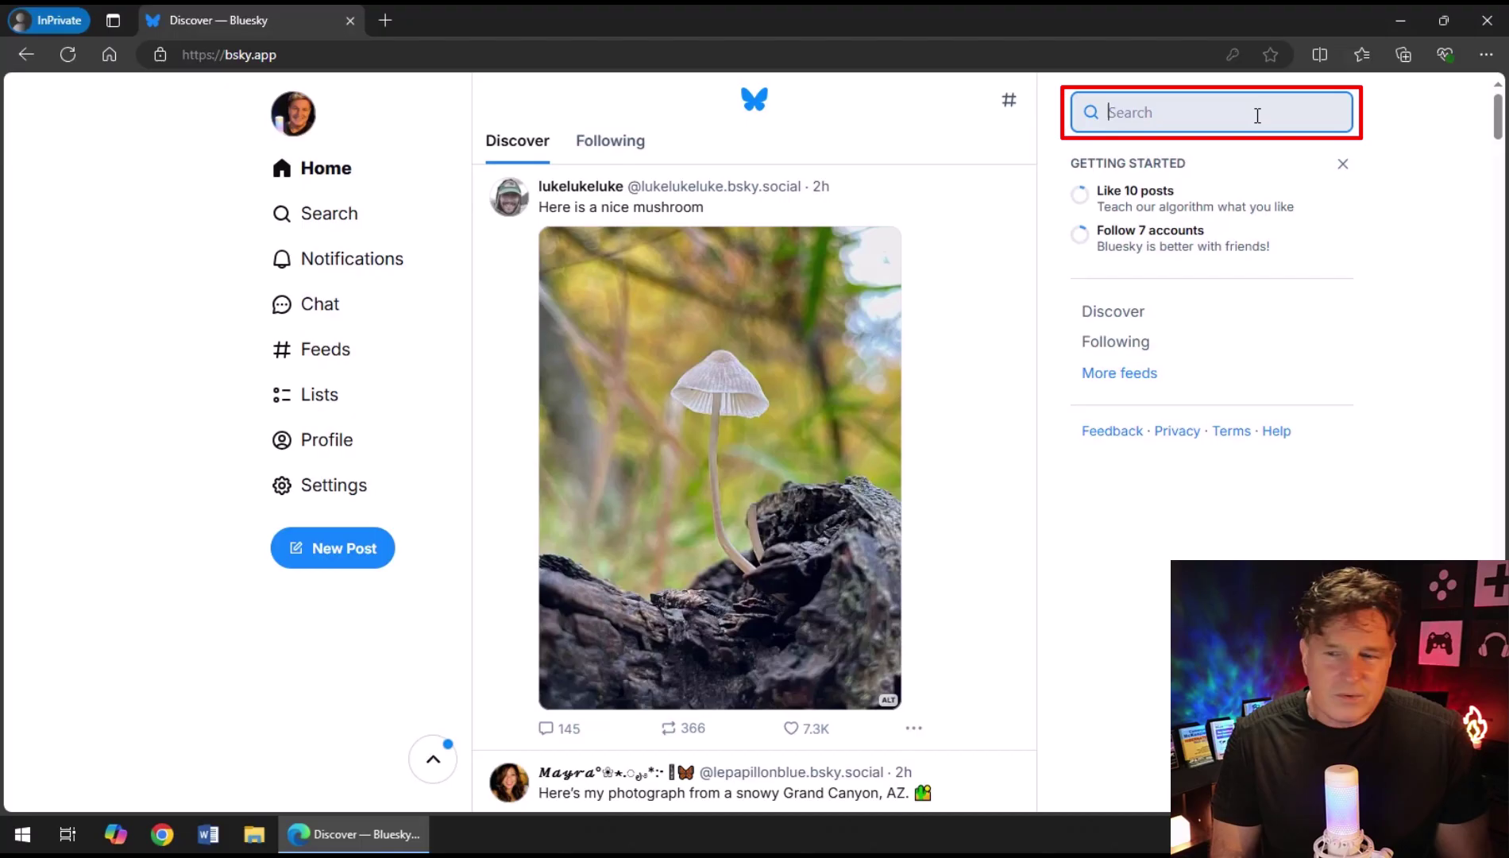
text(scrum)
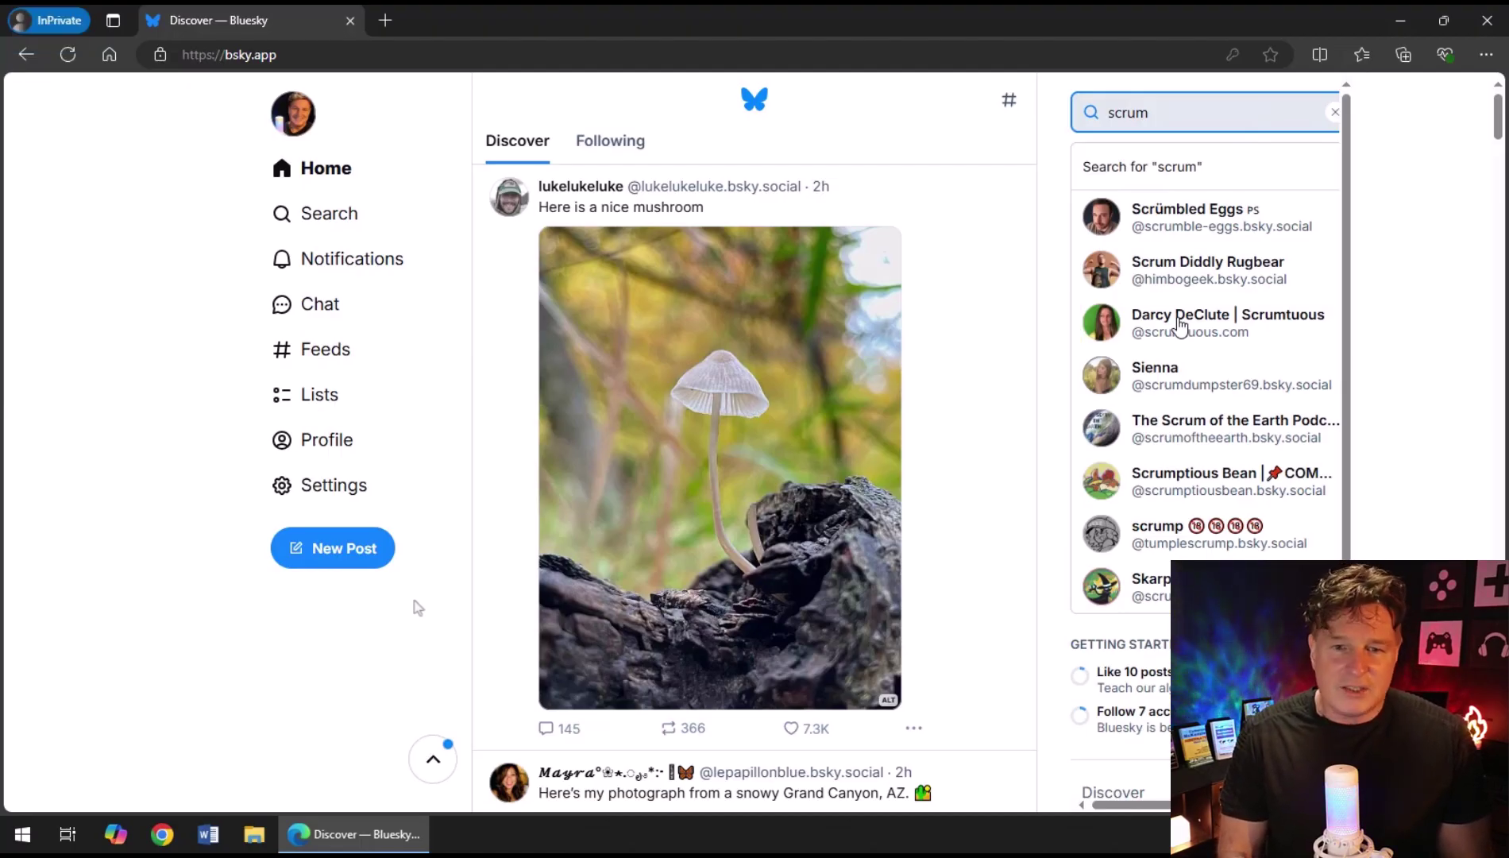
click(1181, 322)
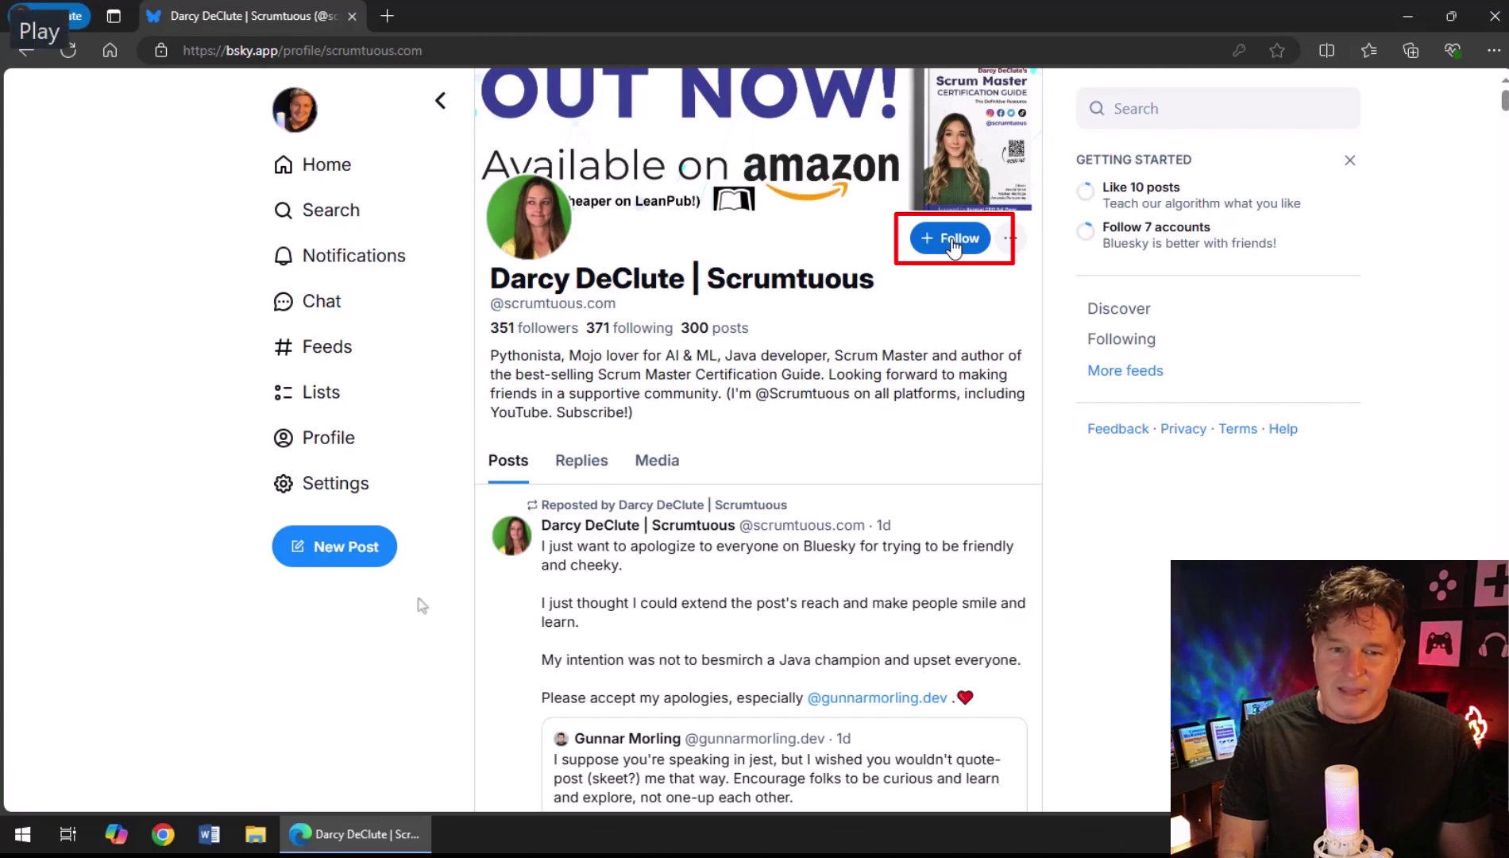
Follow the Scrum Master author, then browse their Replies and Media tabs.
click(953, 243)
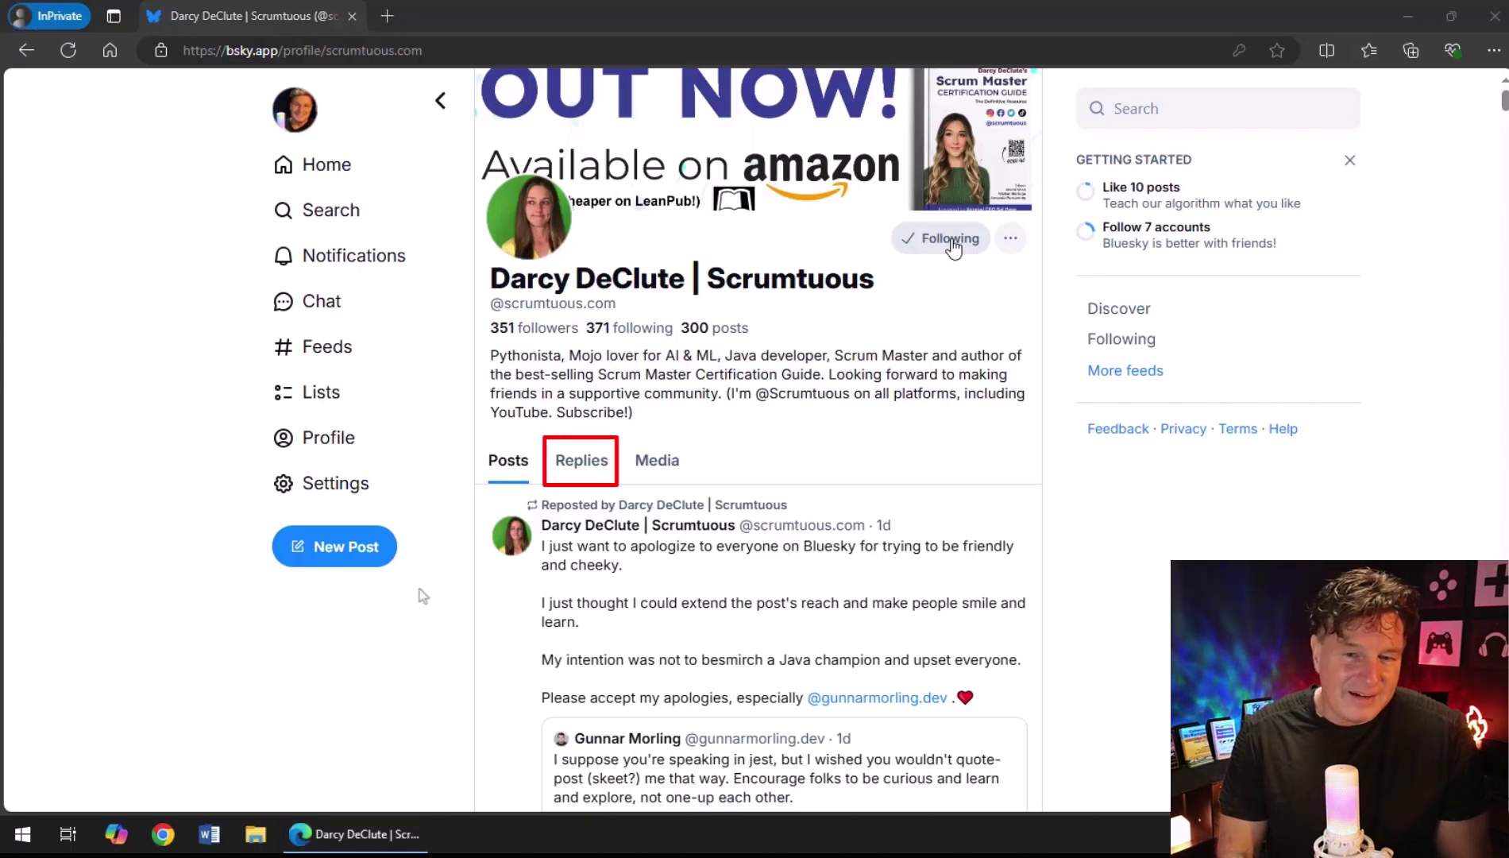
click(582, 470)
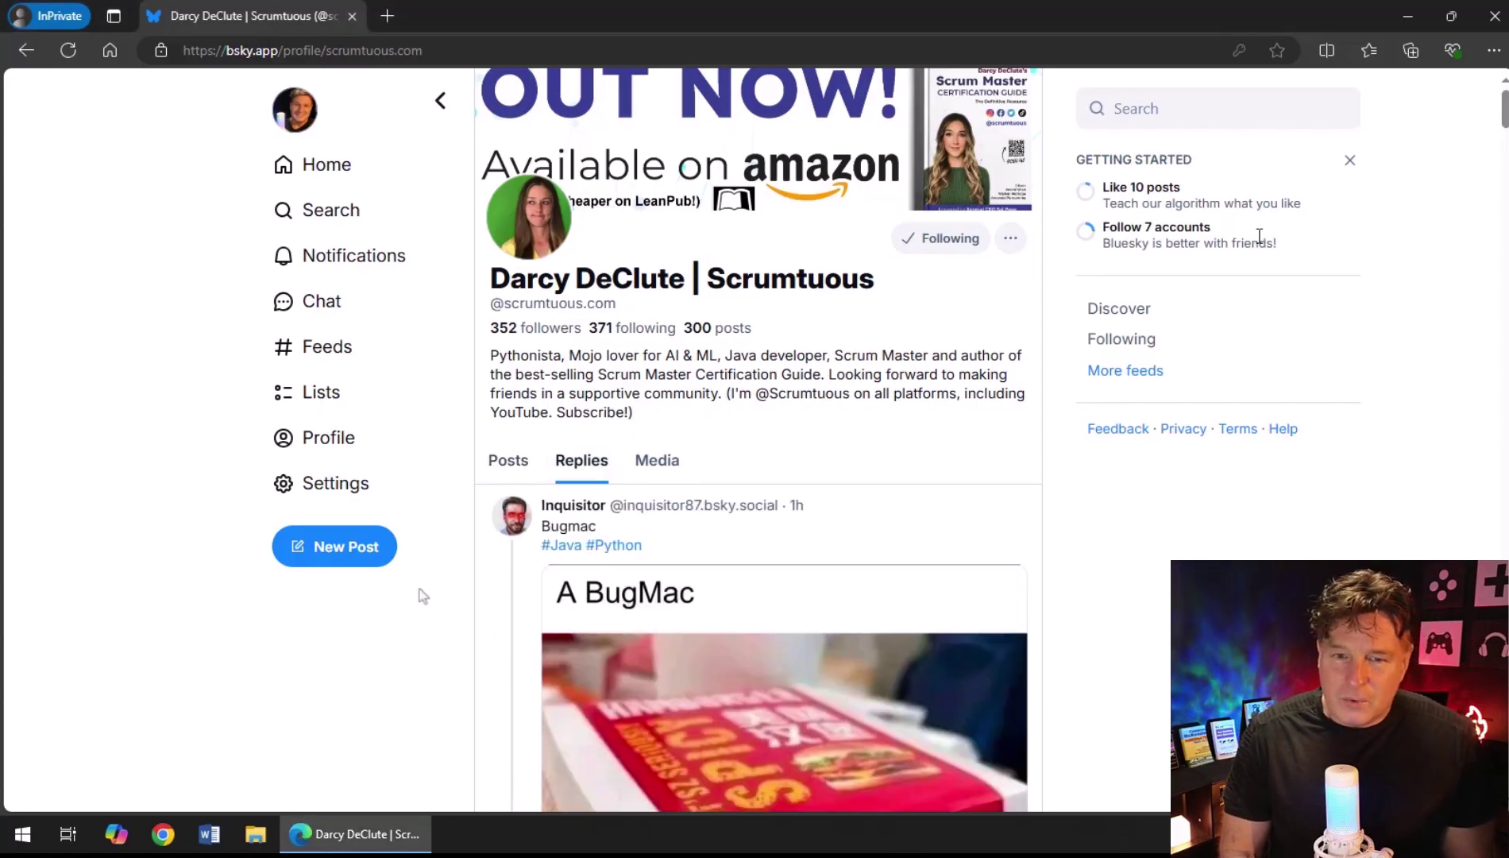
drag(1501, 126, 1484, 96)
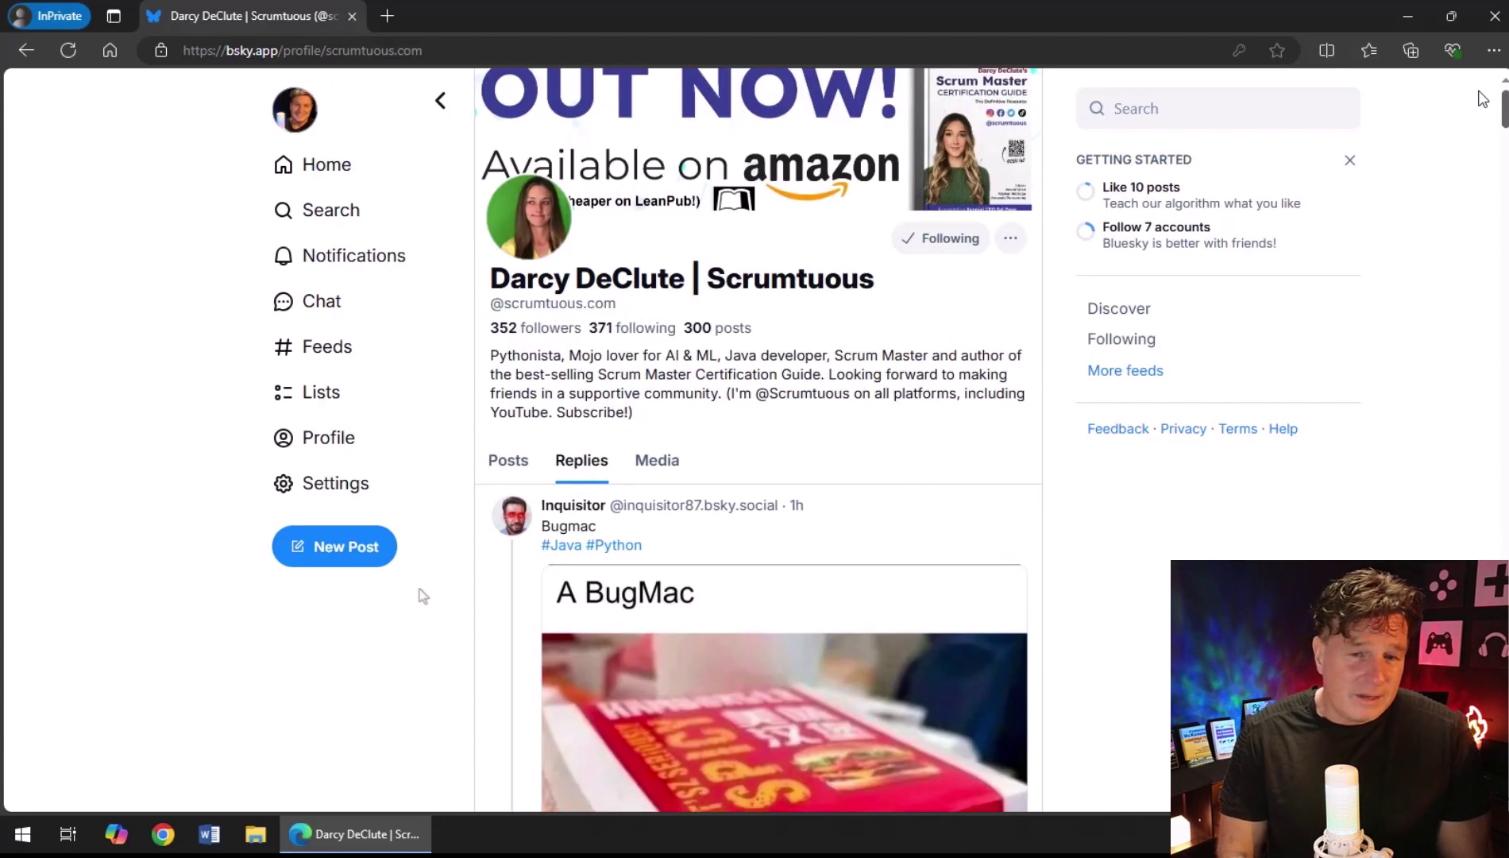
click(657, 460)
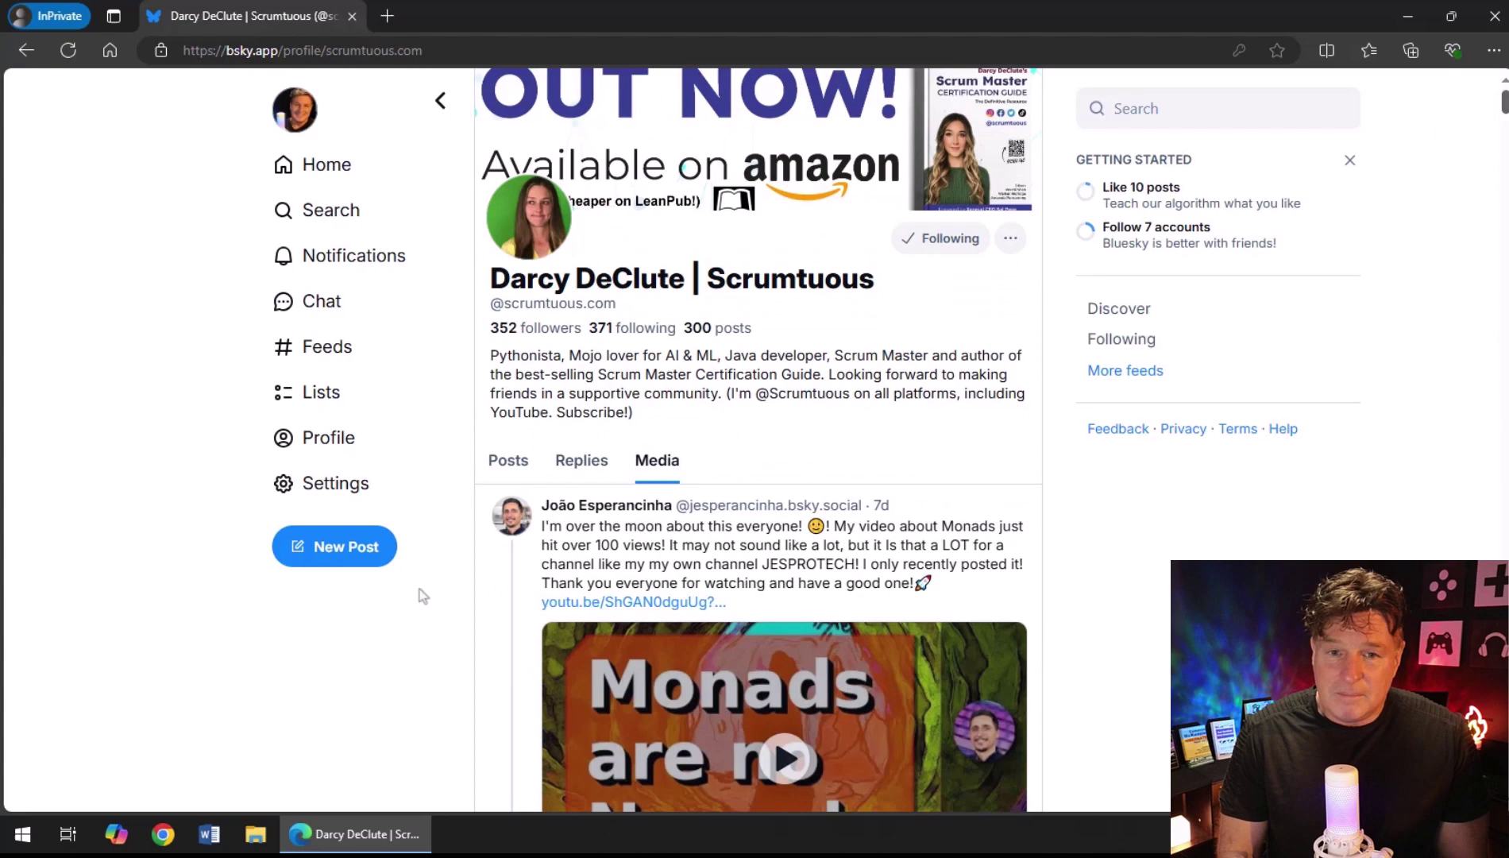
scroll(419, 589, down, 10)
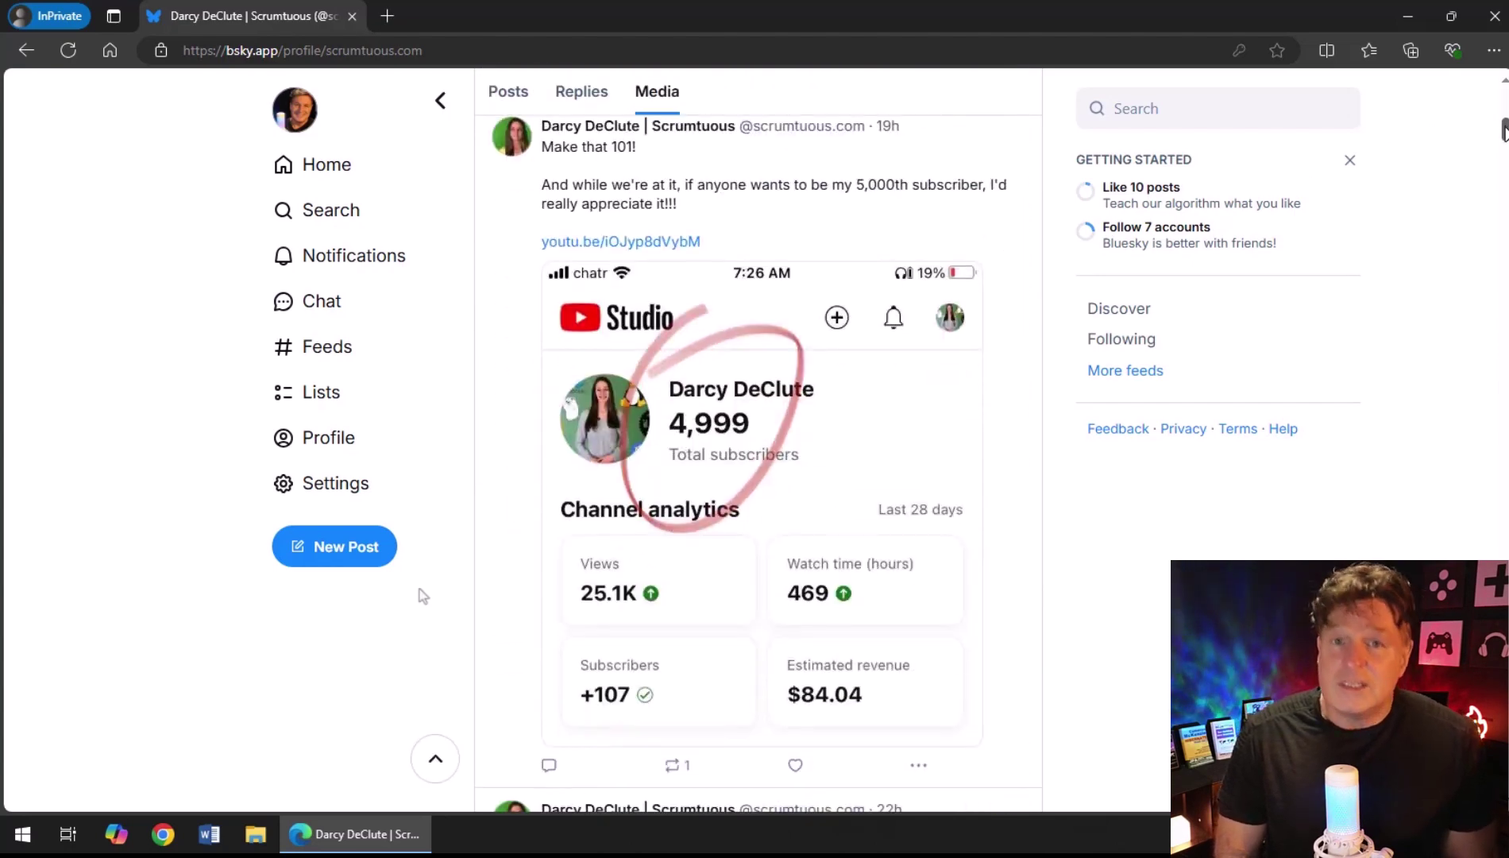
scroll(419, 589, up, 1)
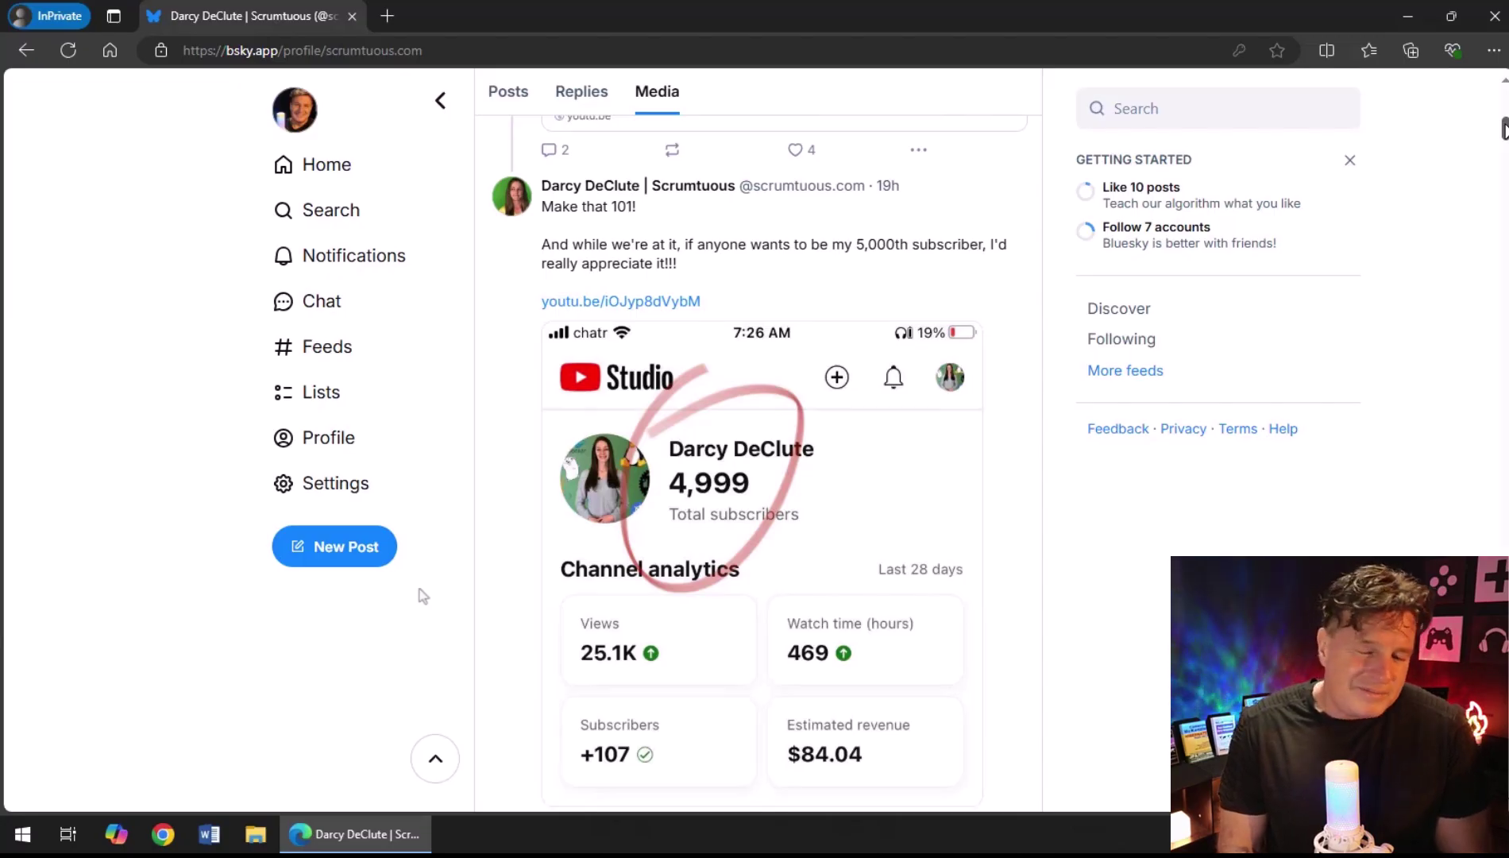
scroll(1504, 127, up, 10)
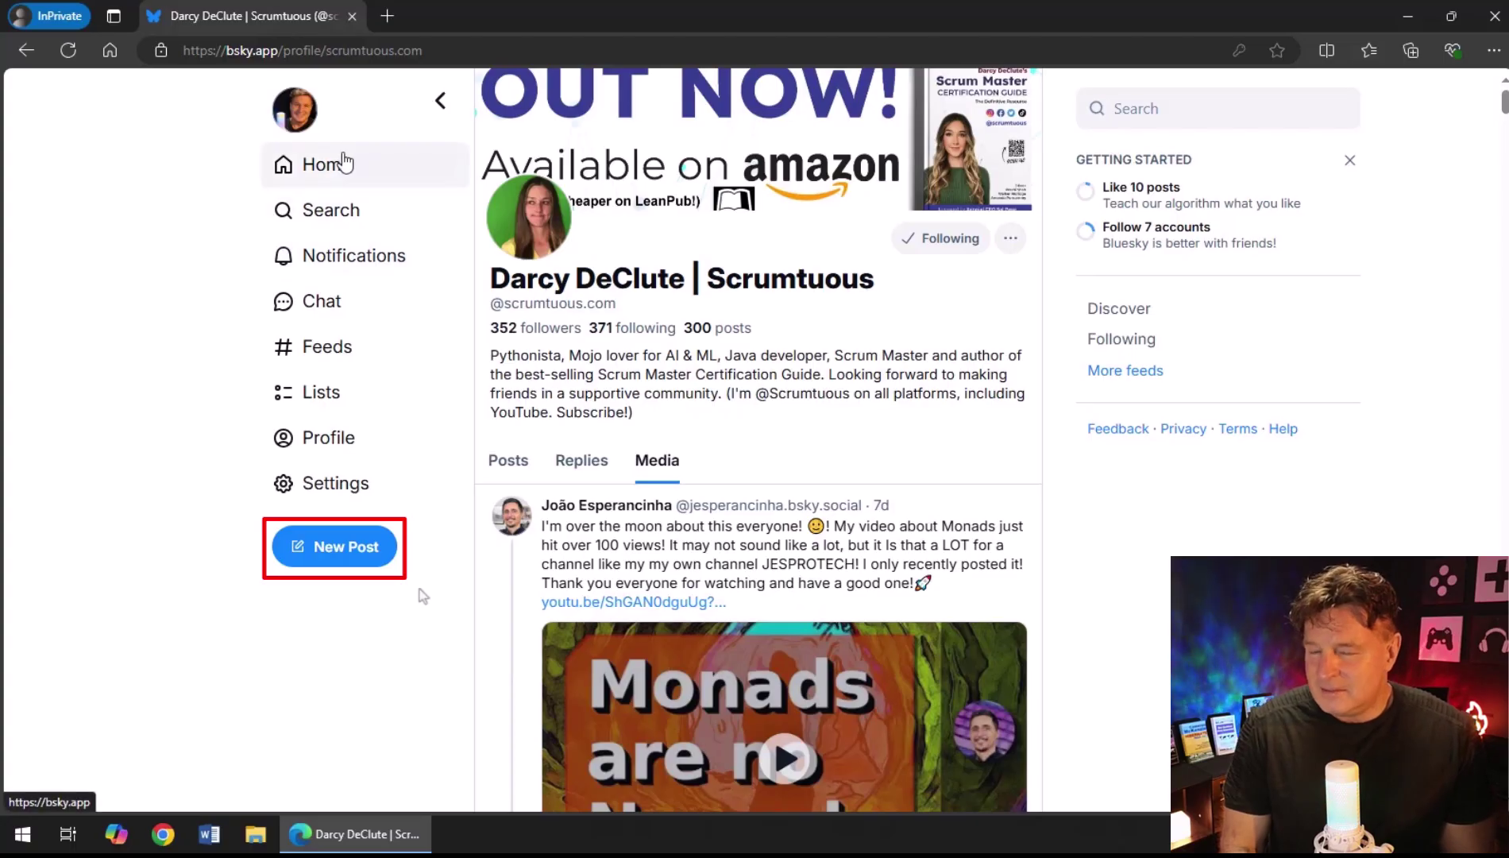
Post a three-paragraph message: 'First Post!', a 'Hello World' line, and a making-friends line.
click(342, 163)
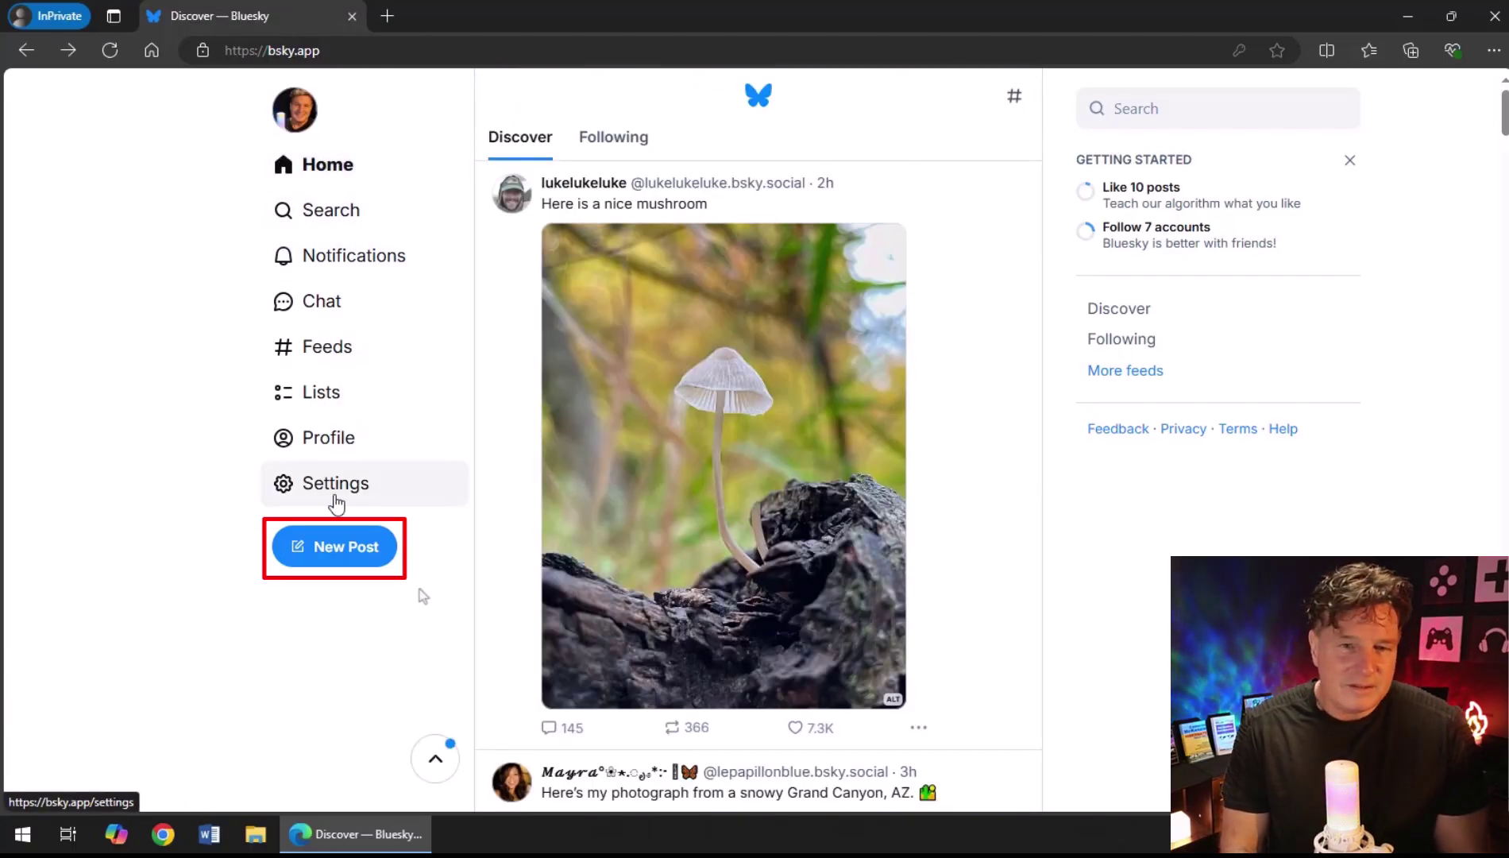
click(334, 553)
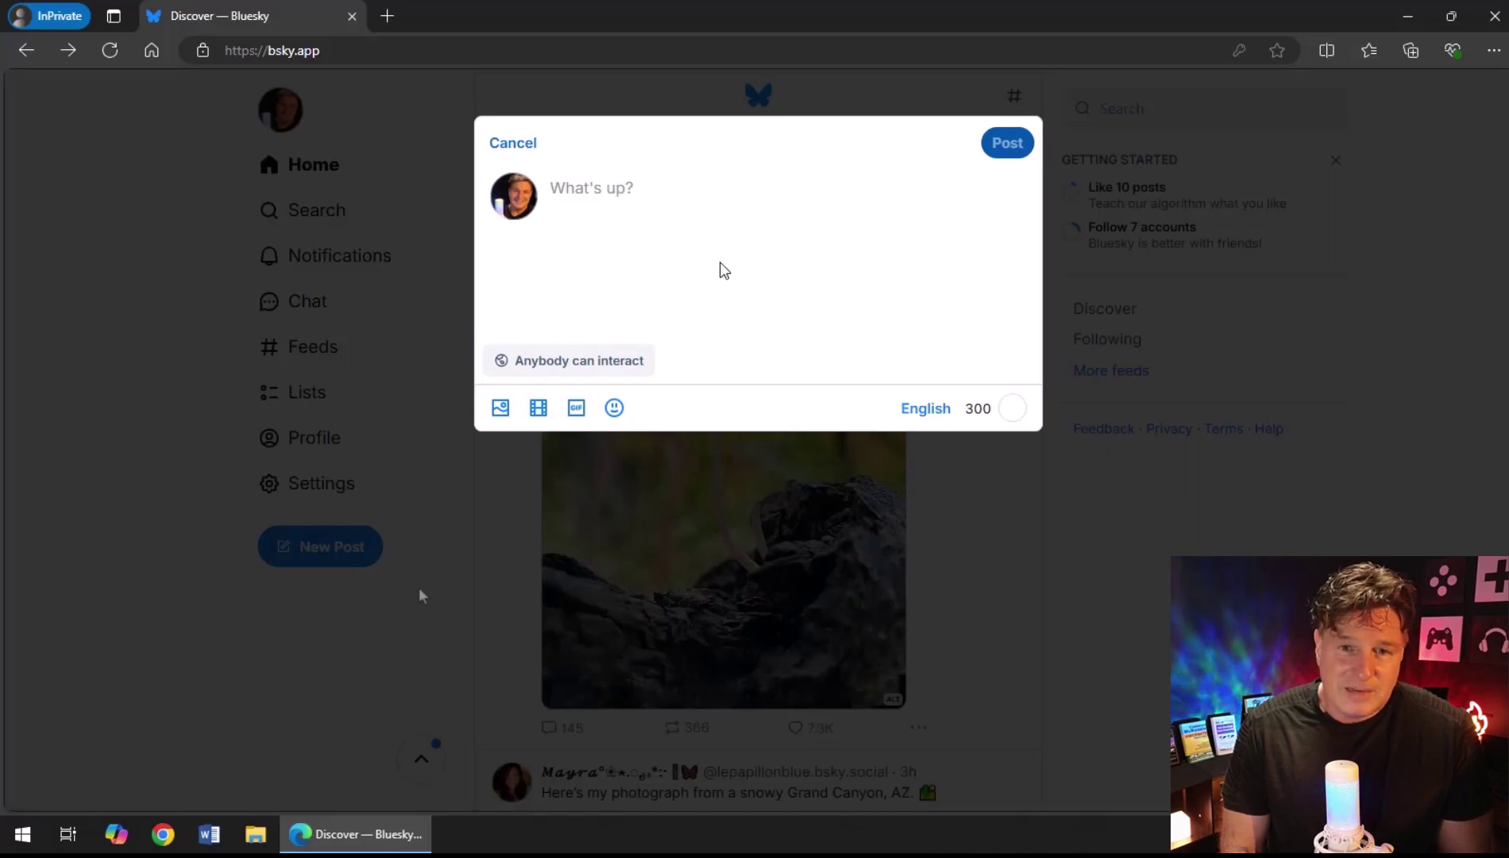
text(First Post!)
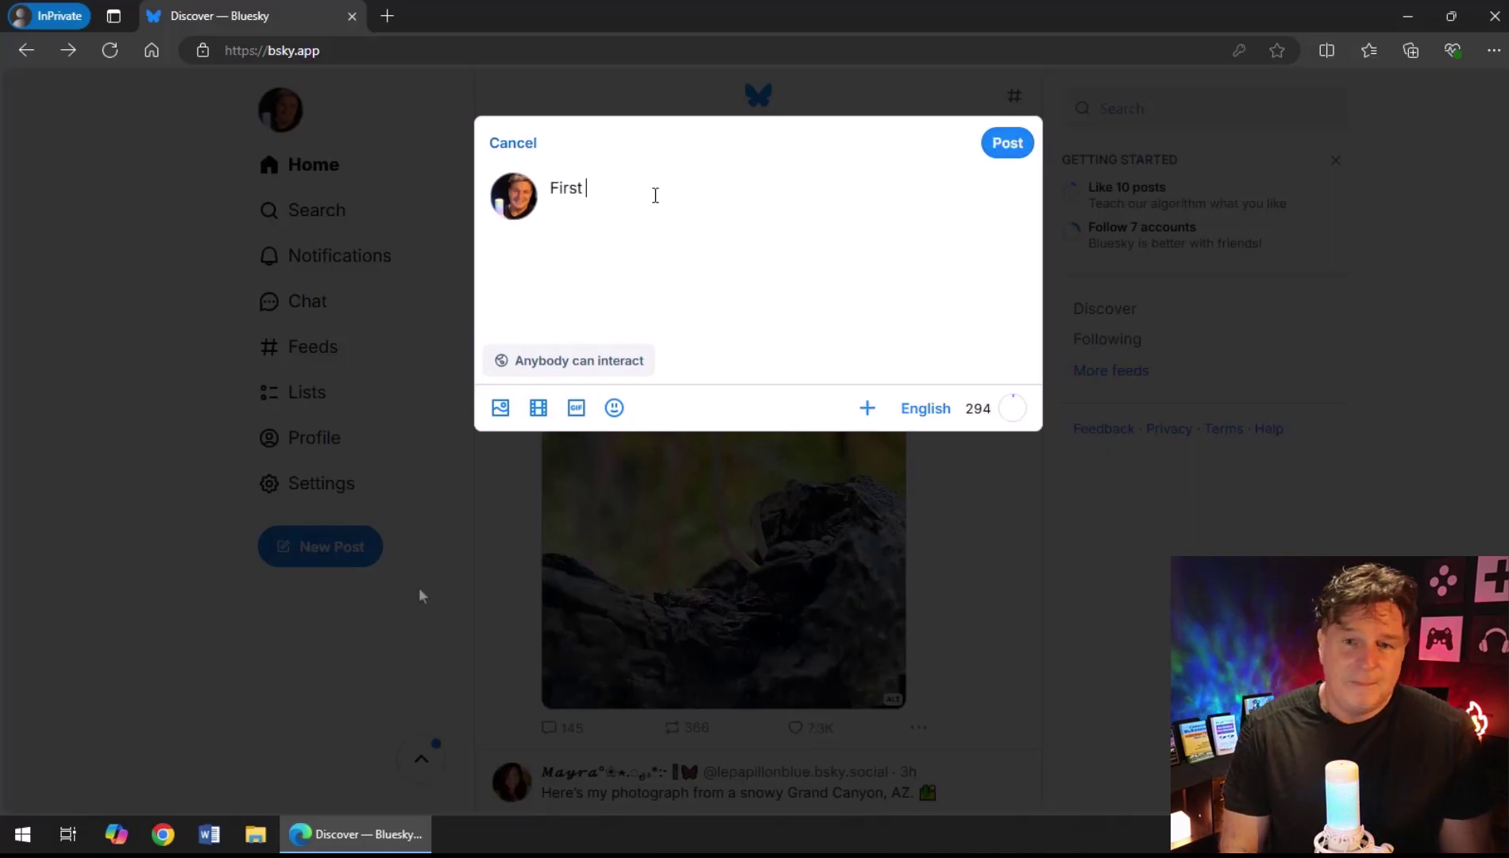
key(Return)
key(Return)
text(Perhaps)
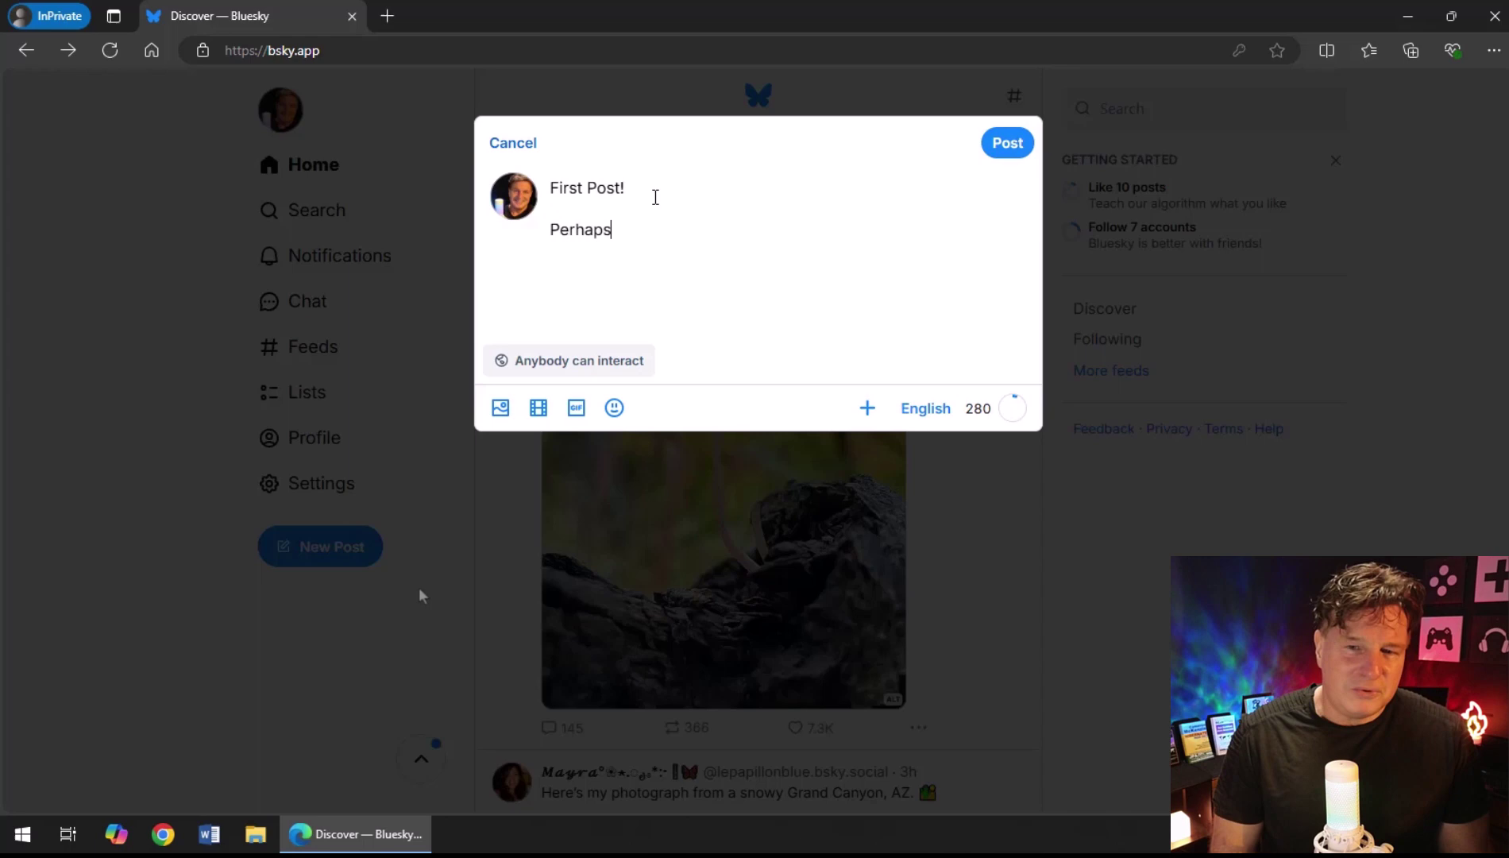
text( I should say 'Hello Wo)
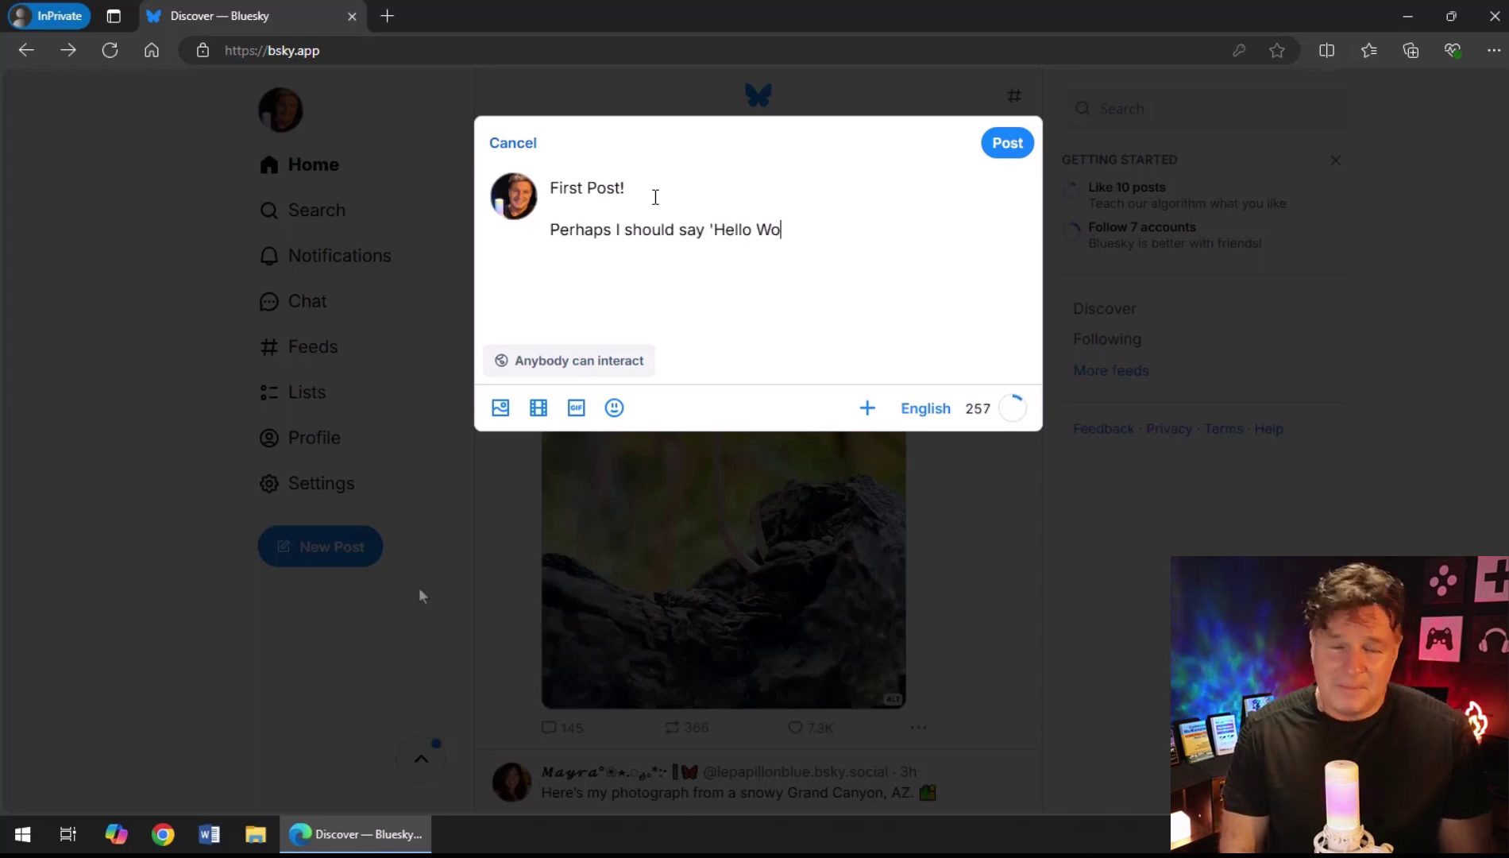
text(rld' or something?)
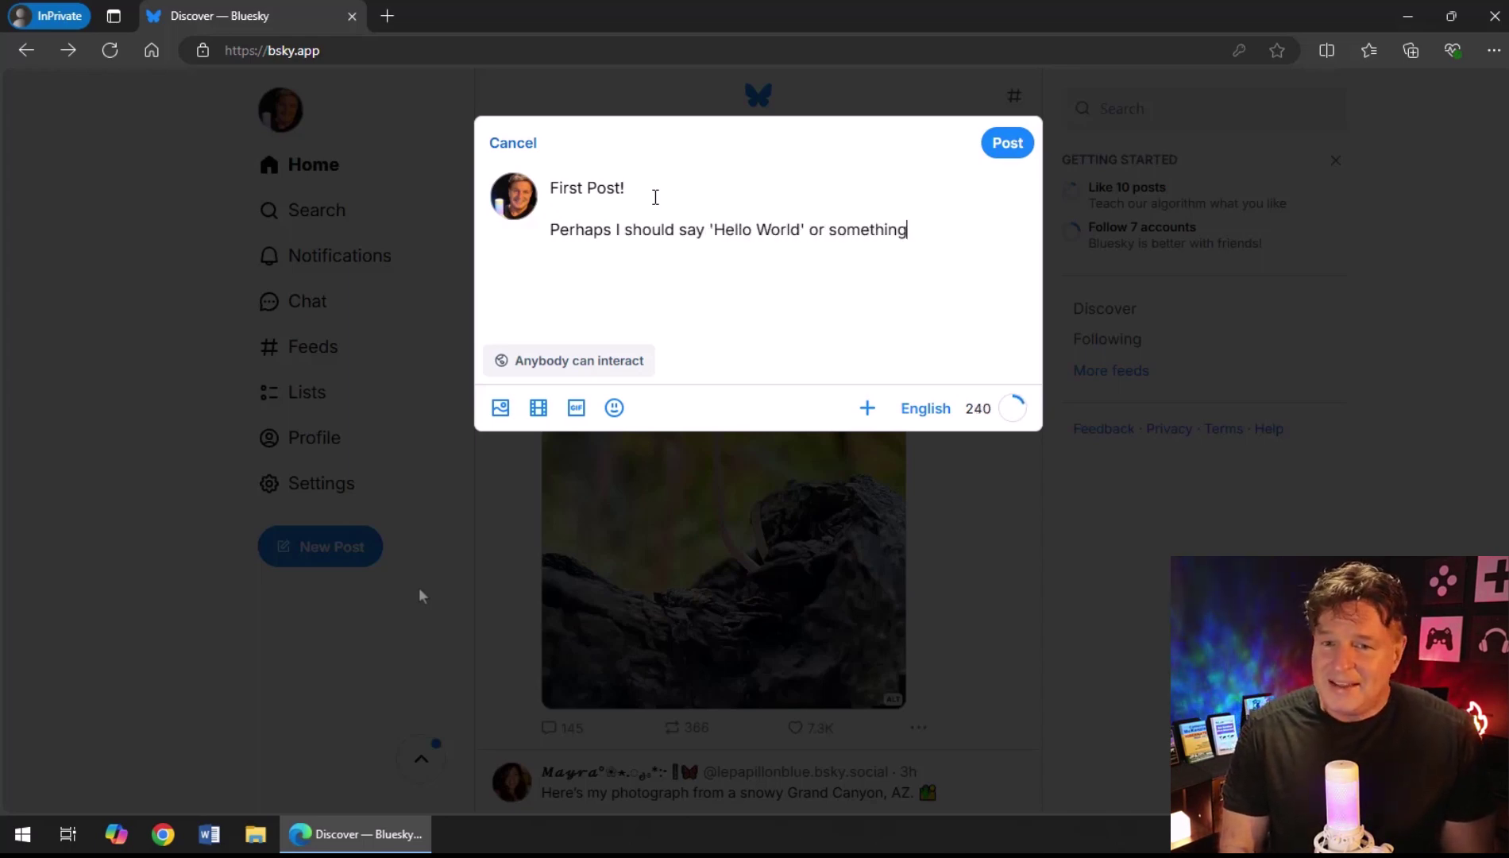
key(Return)
key(Return)
text(Either way)
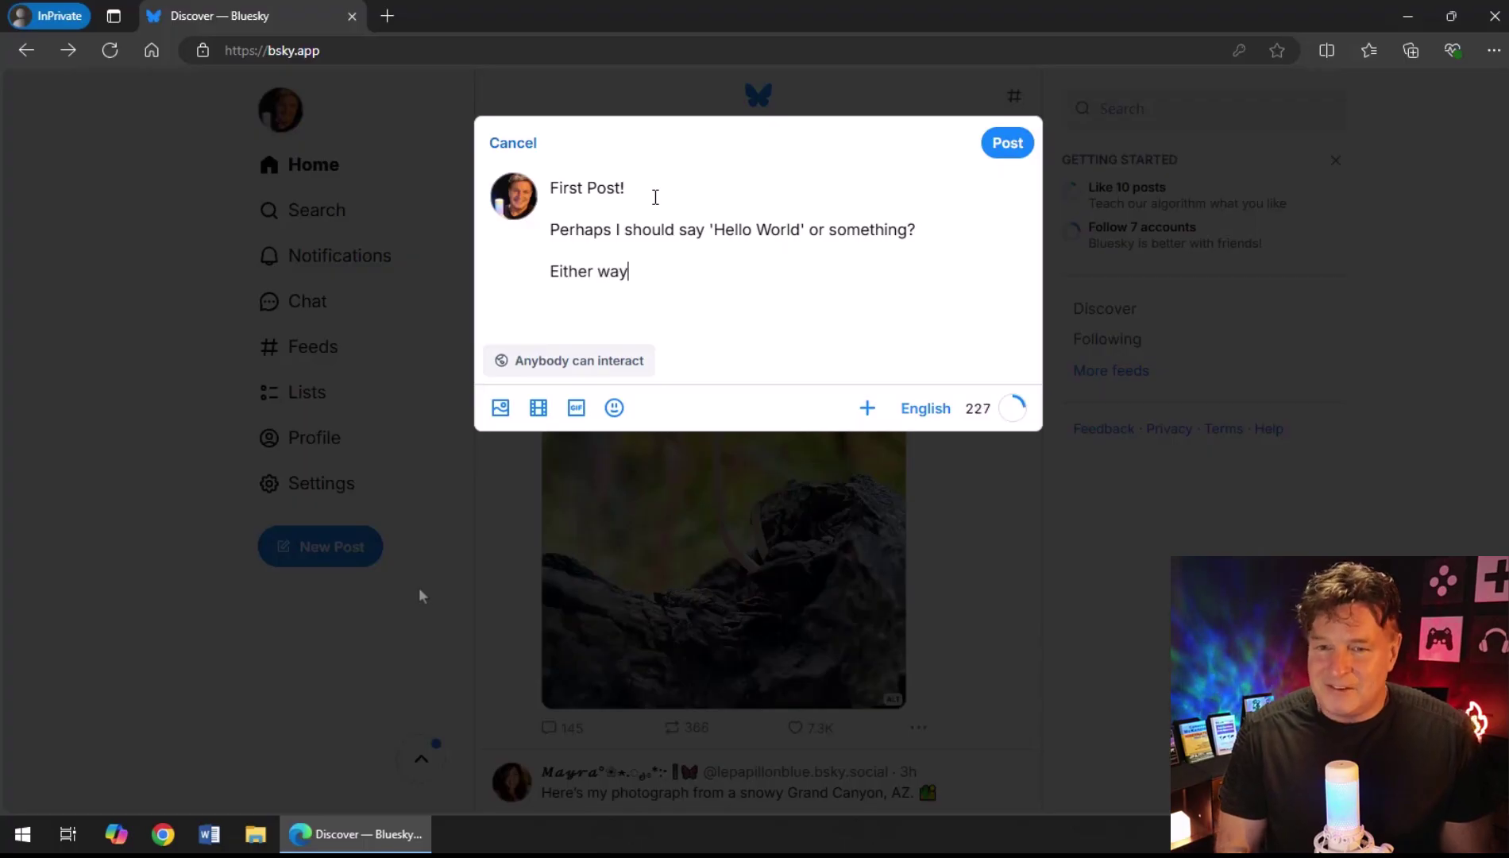
text(, I'm looking forward)
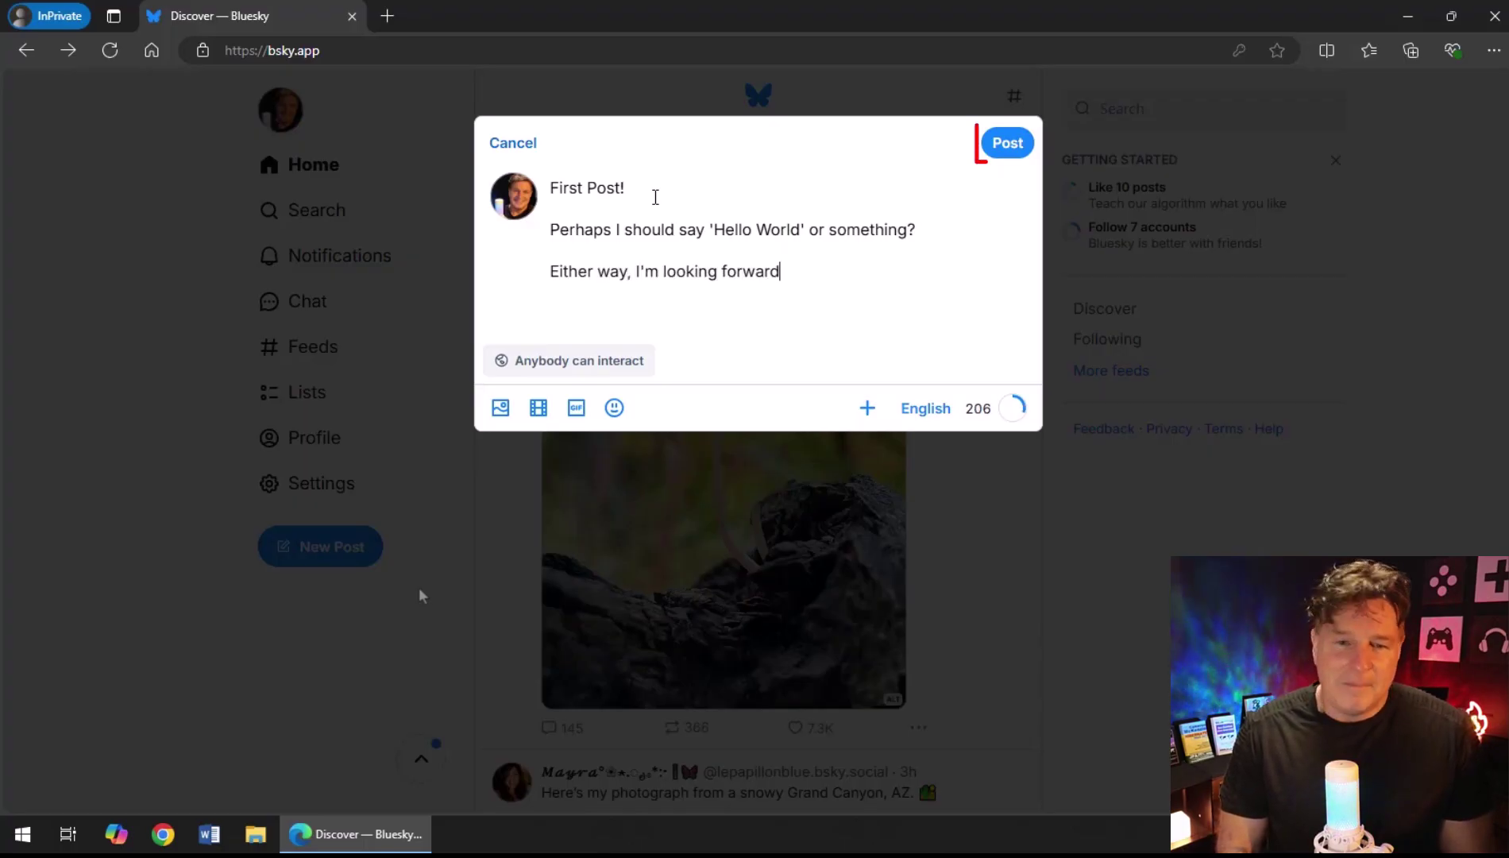
text( to making friends on this)
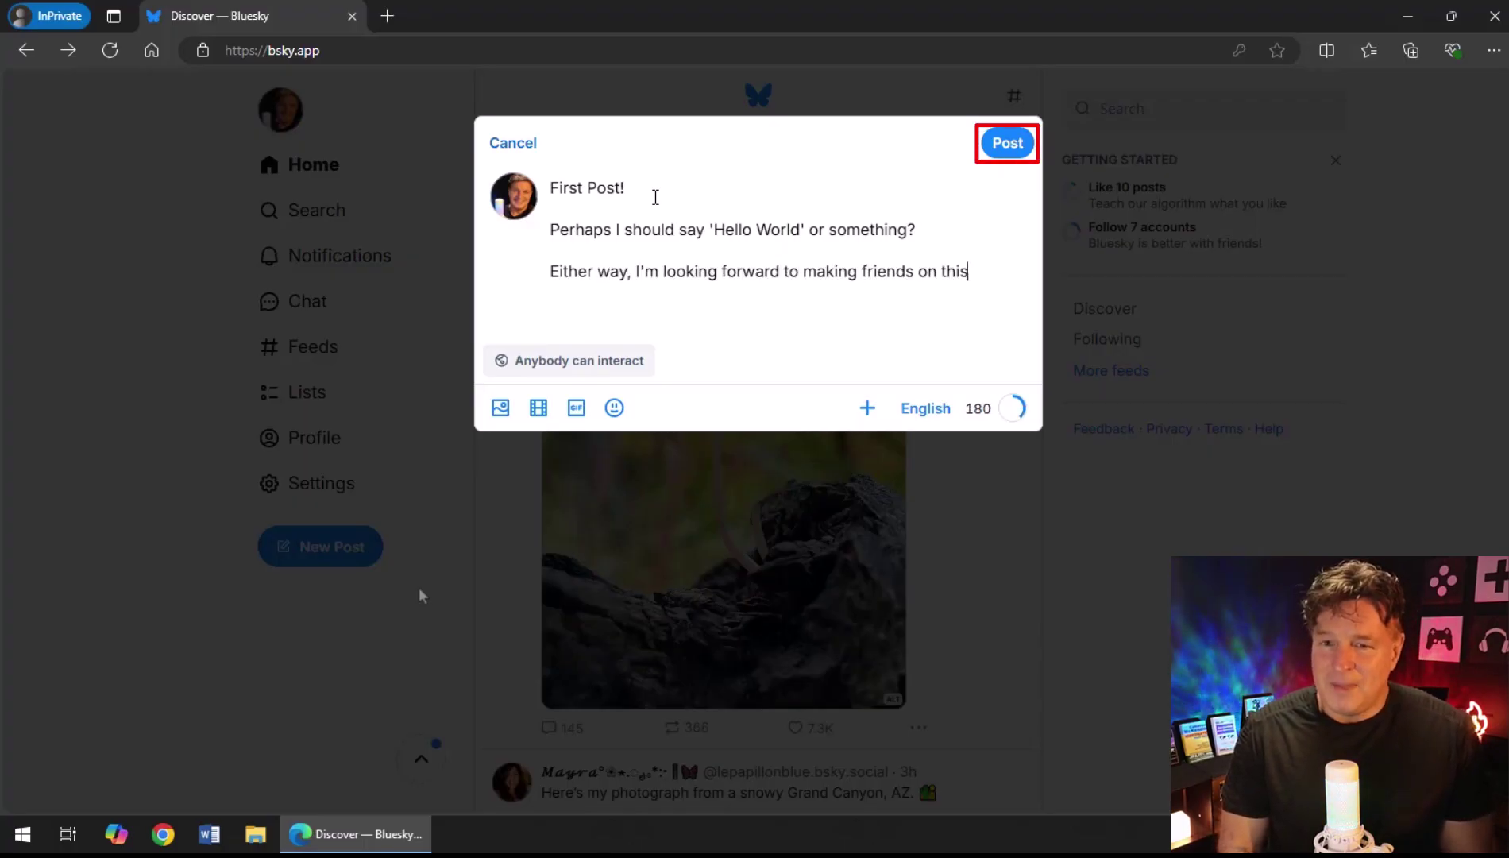
text( great platform!)
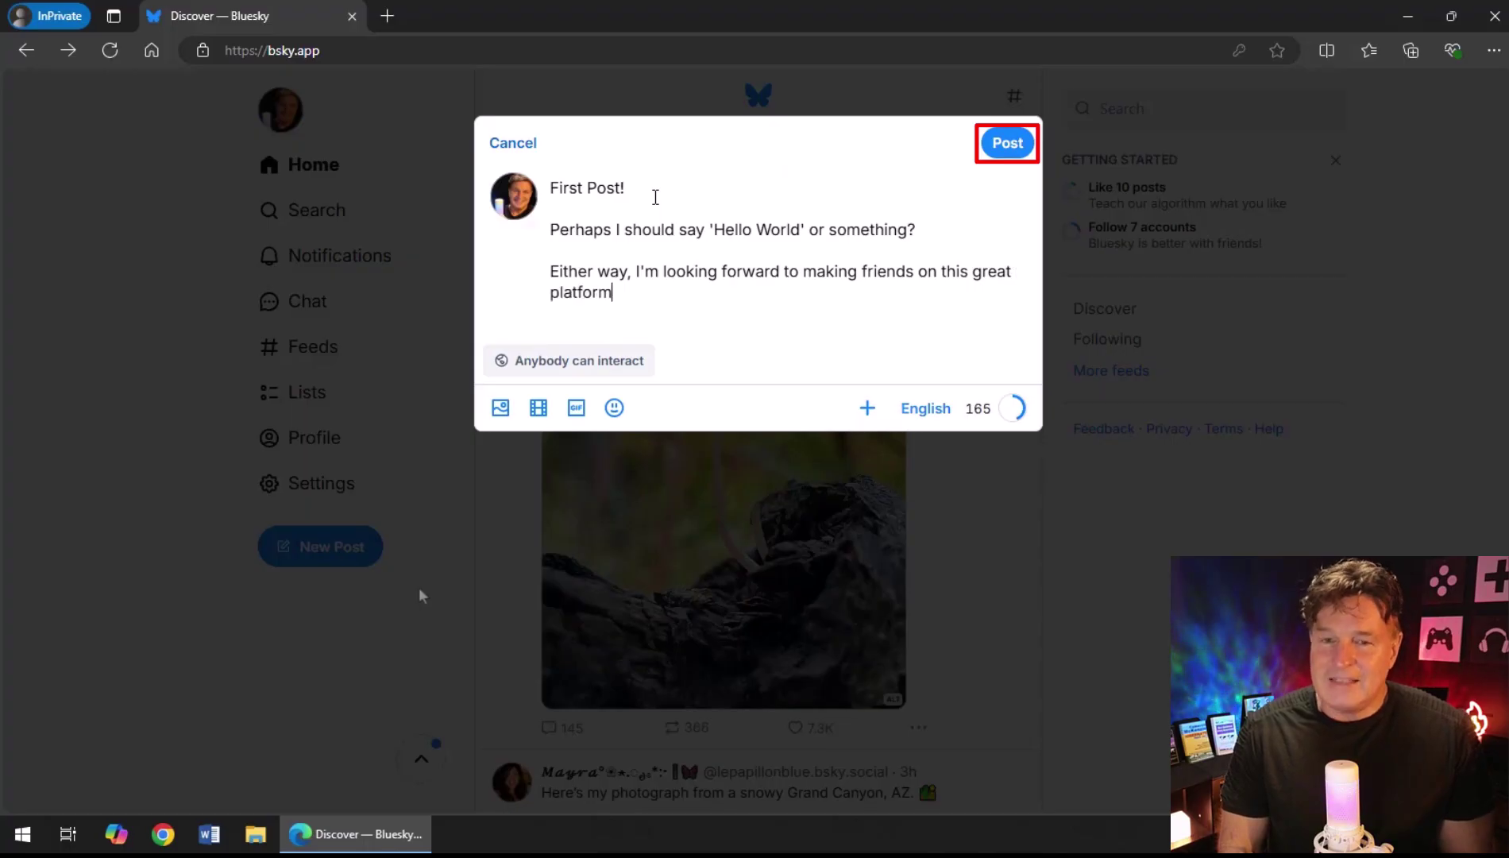
click(1005, 146)
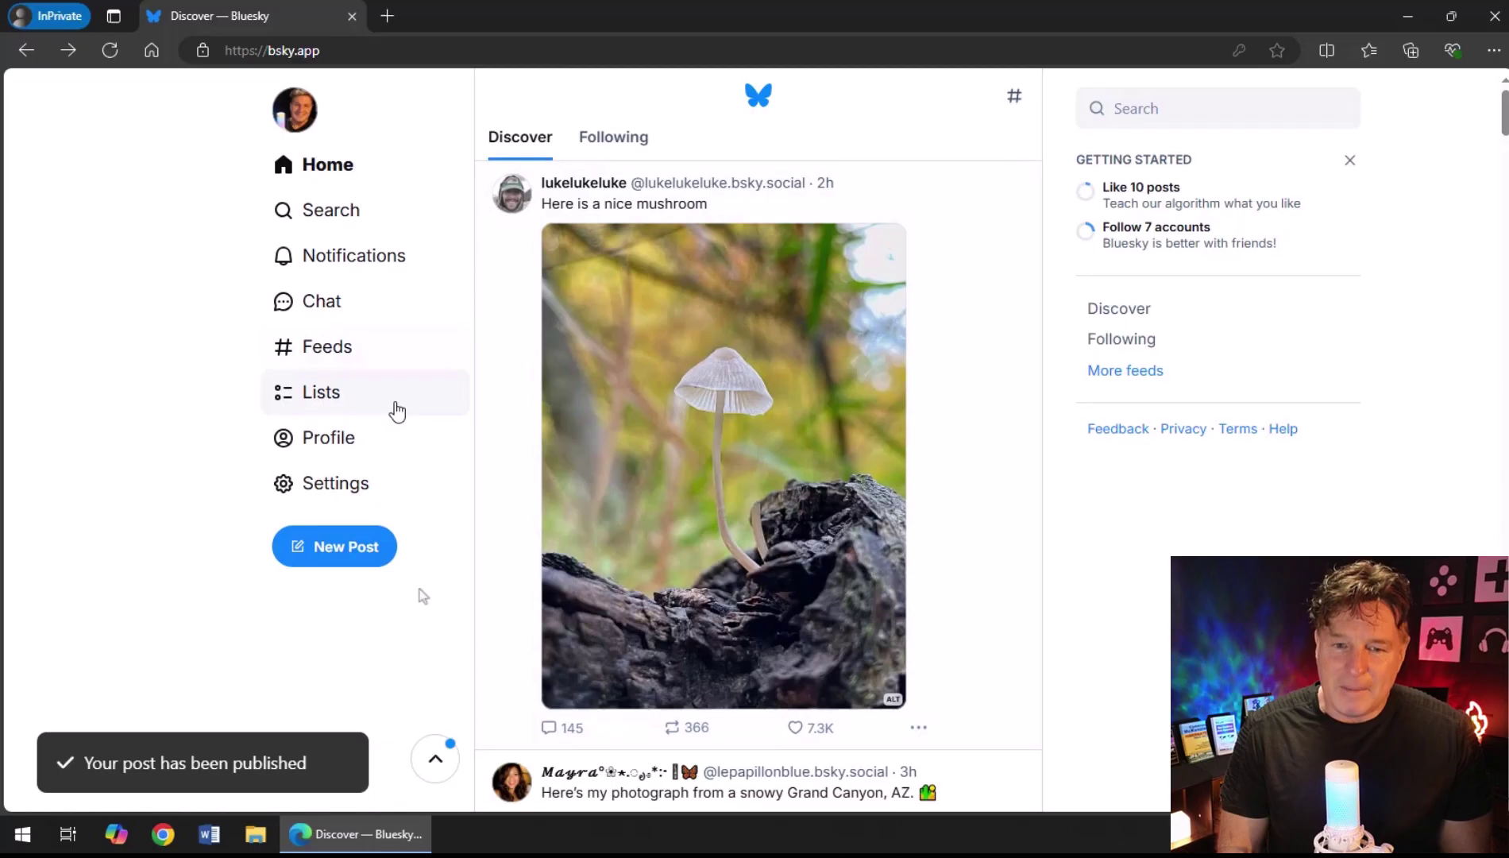
Open your own profile to see the 'First Post!' post and follower counts.
click(341, 442)
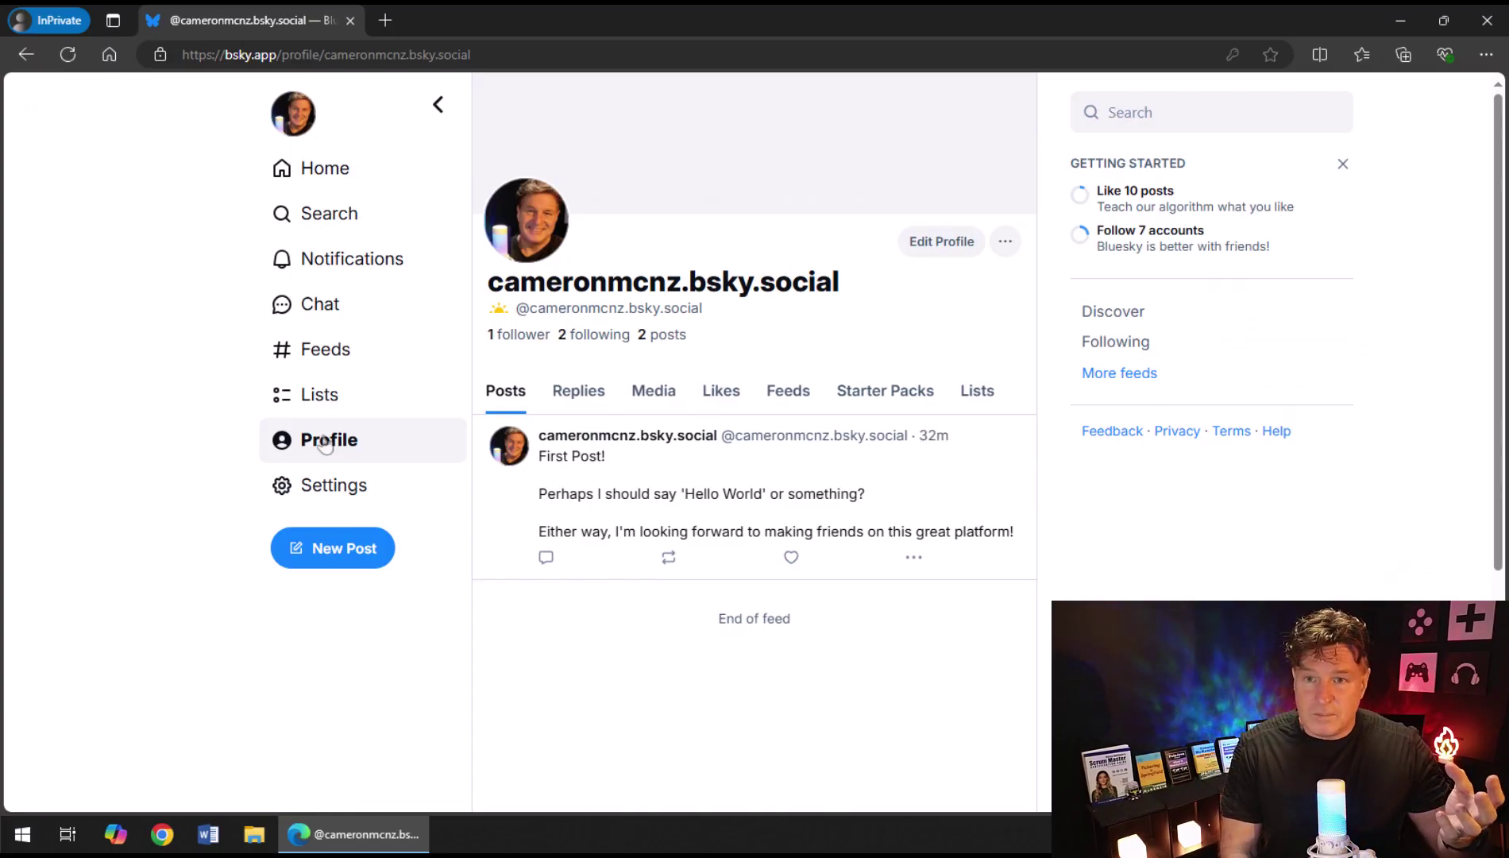
Search Bluesky for 'Java Advocates Starter' starting from the Home page.
click(337, 180)
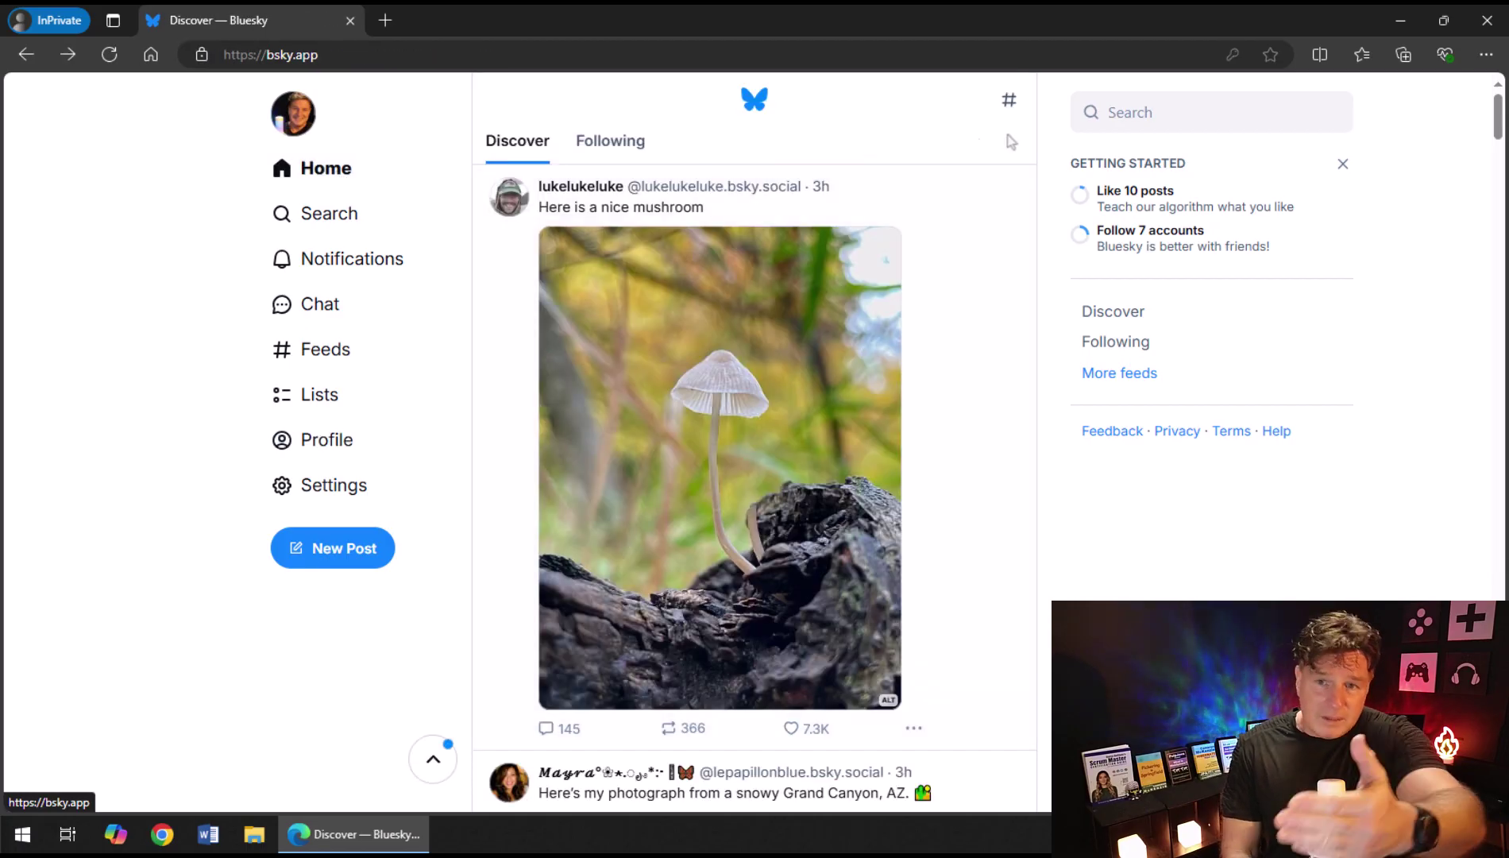
click(1264, 107)
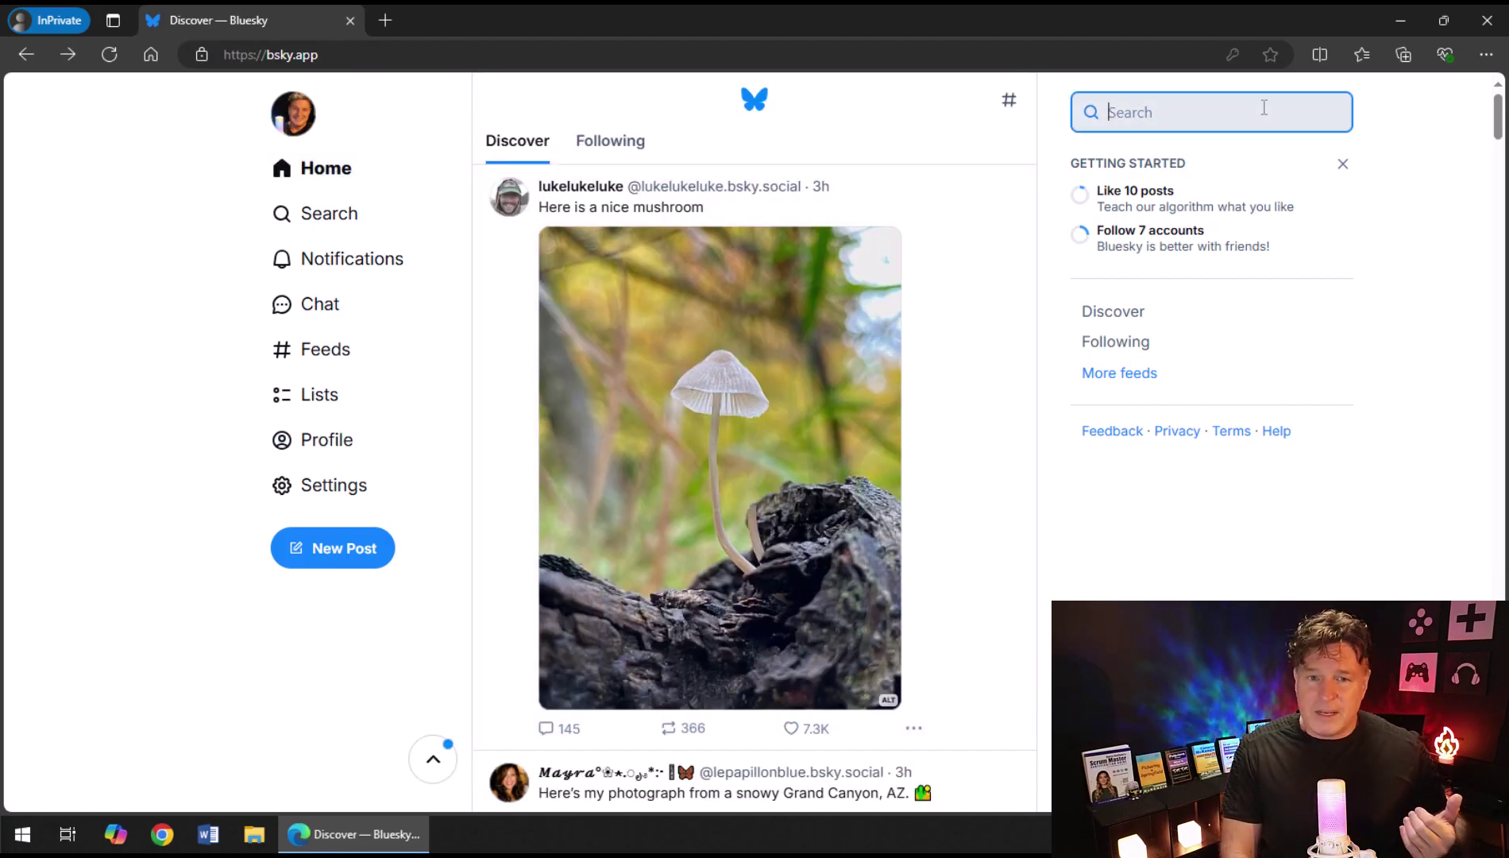
text(Java Adv)
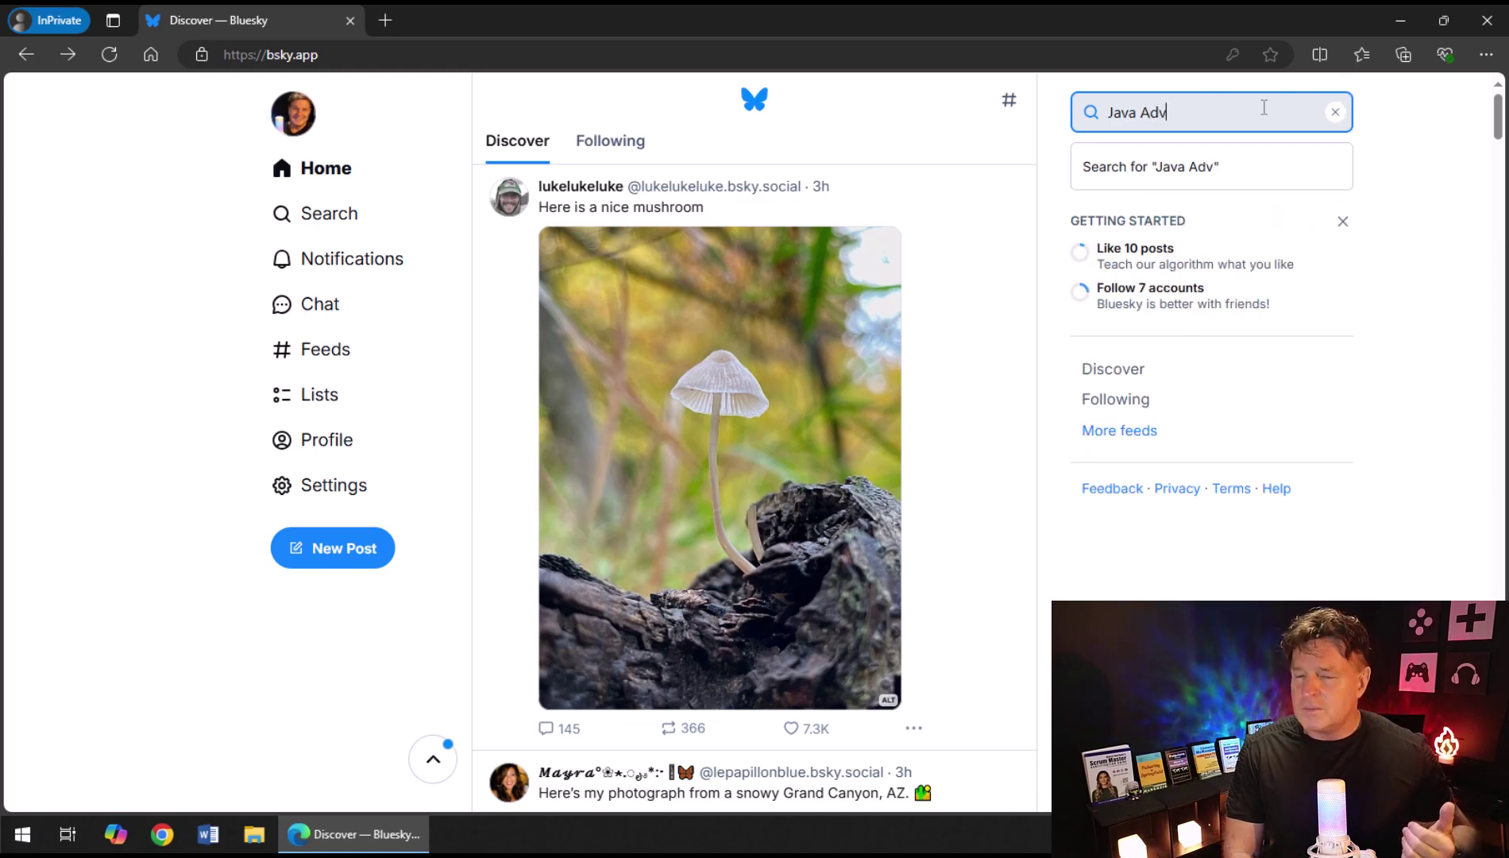
text(ocates)
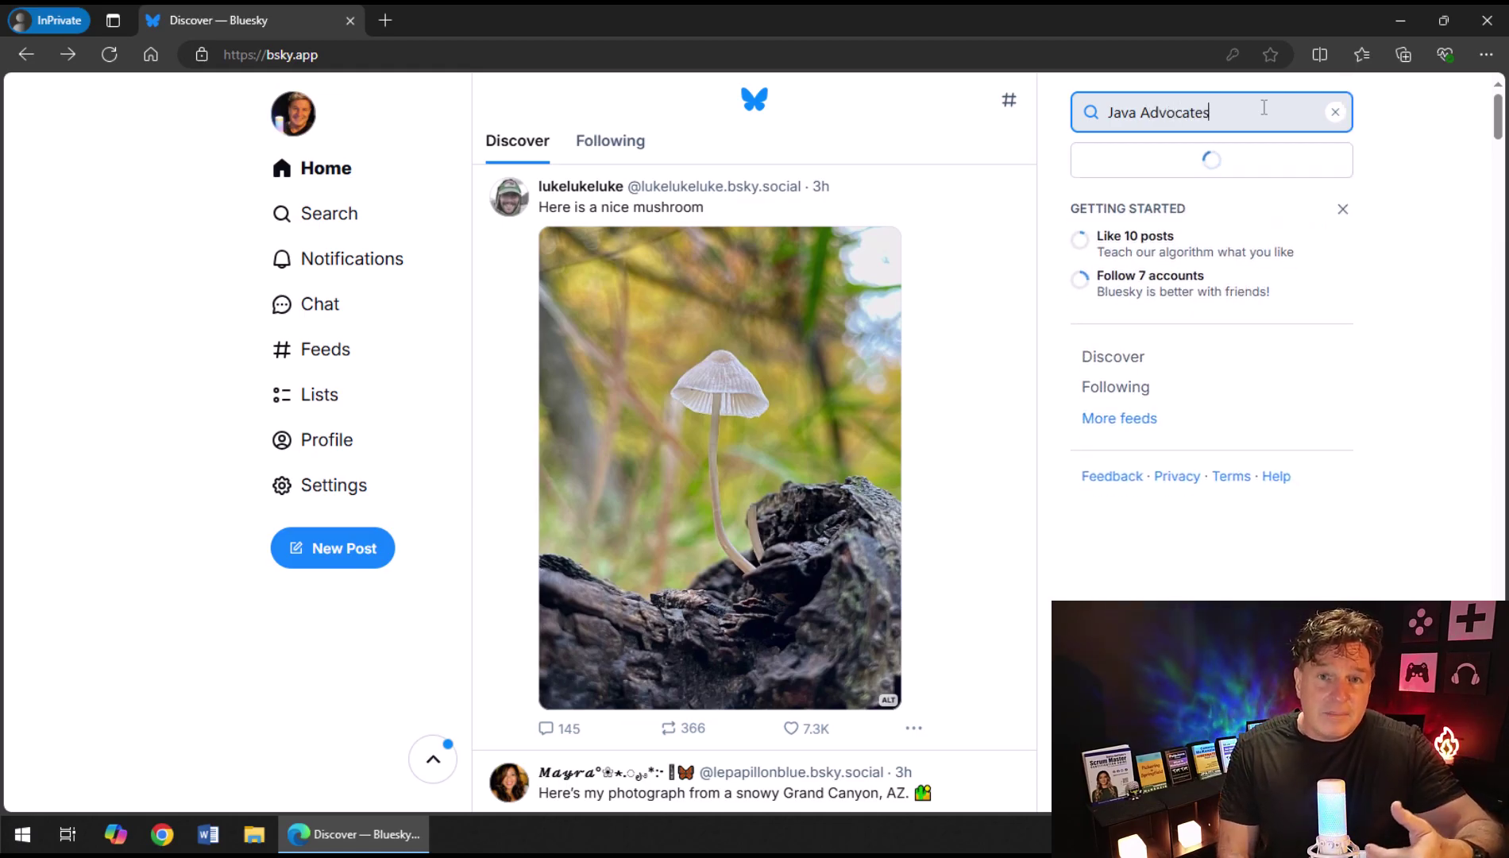
text( Starter)
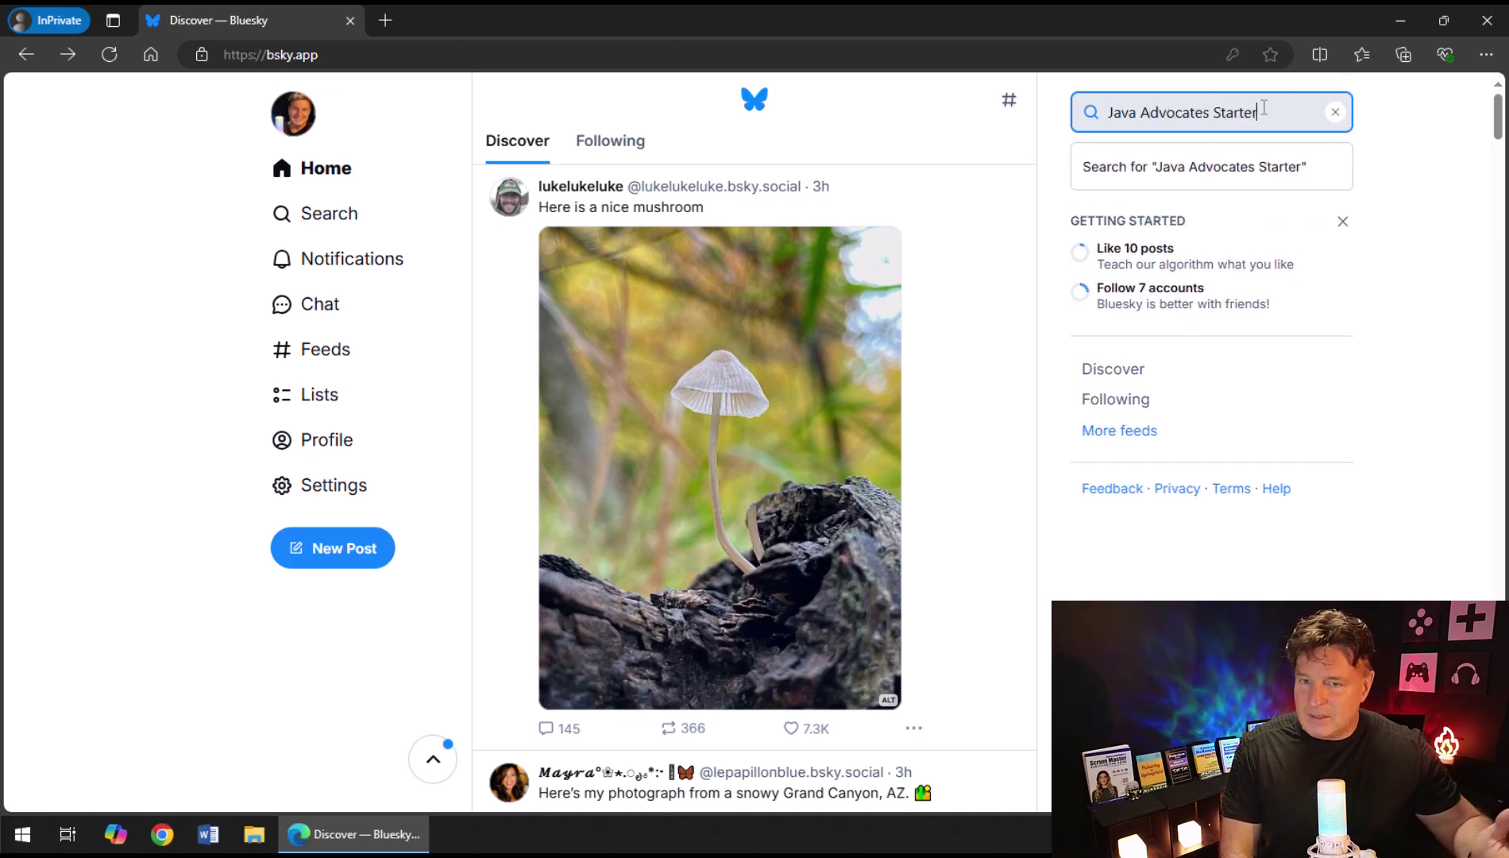
key(Return)
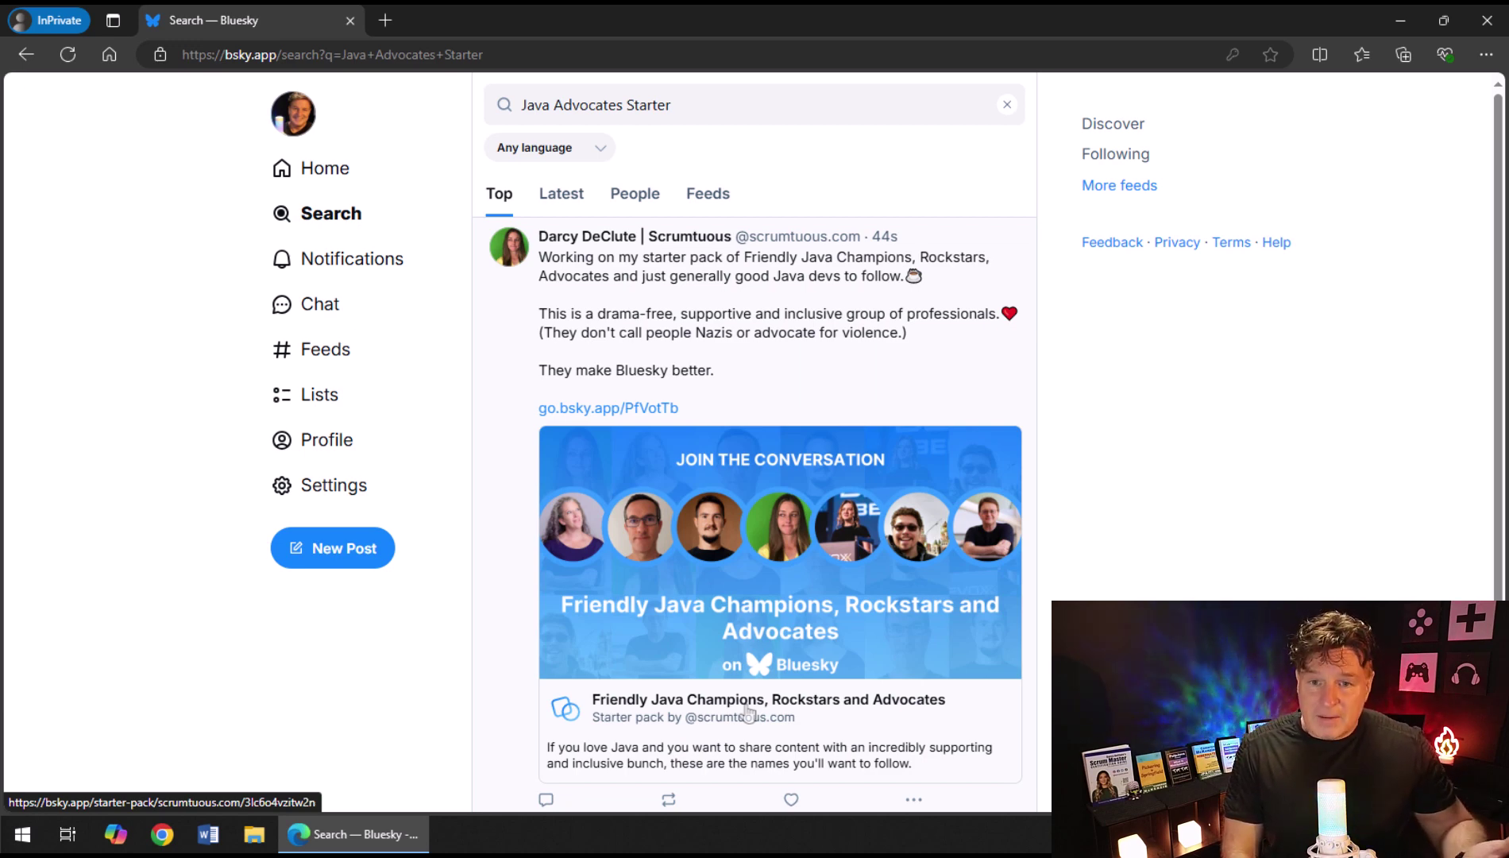
Open the Friendly Java Champions, Rockstars and Advocates starter pack and follow all its accounts.
click(748, 710)
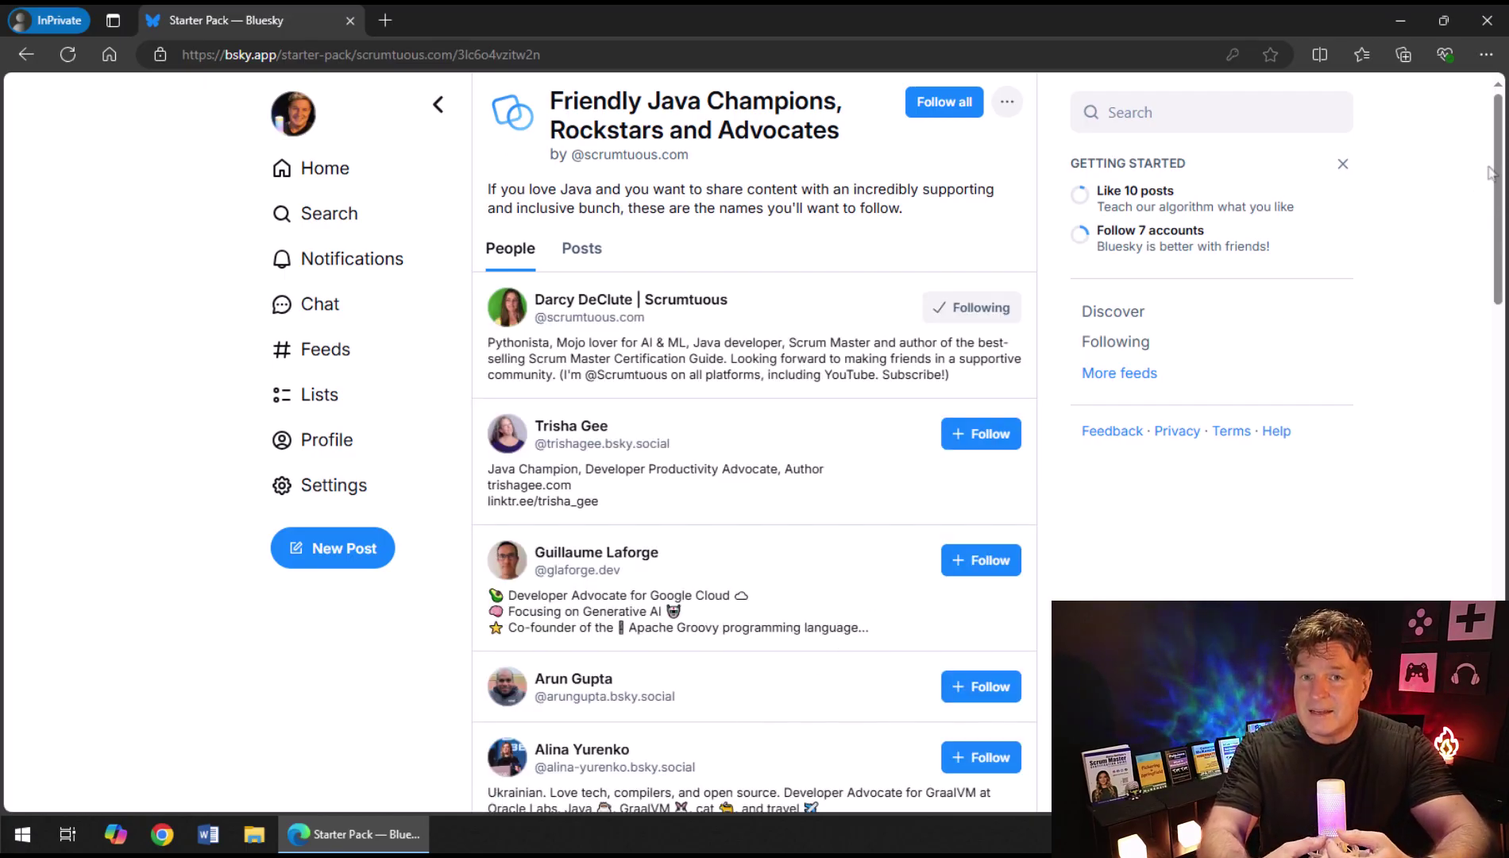
drag(1496, 167, 1484, 398)
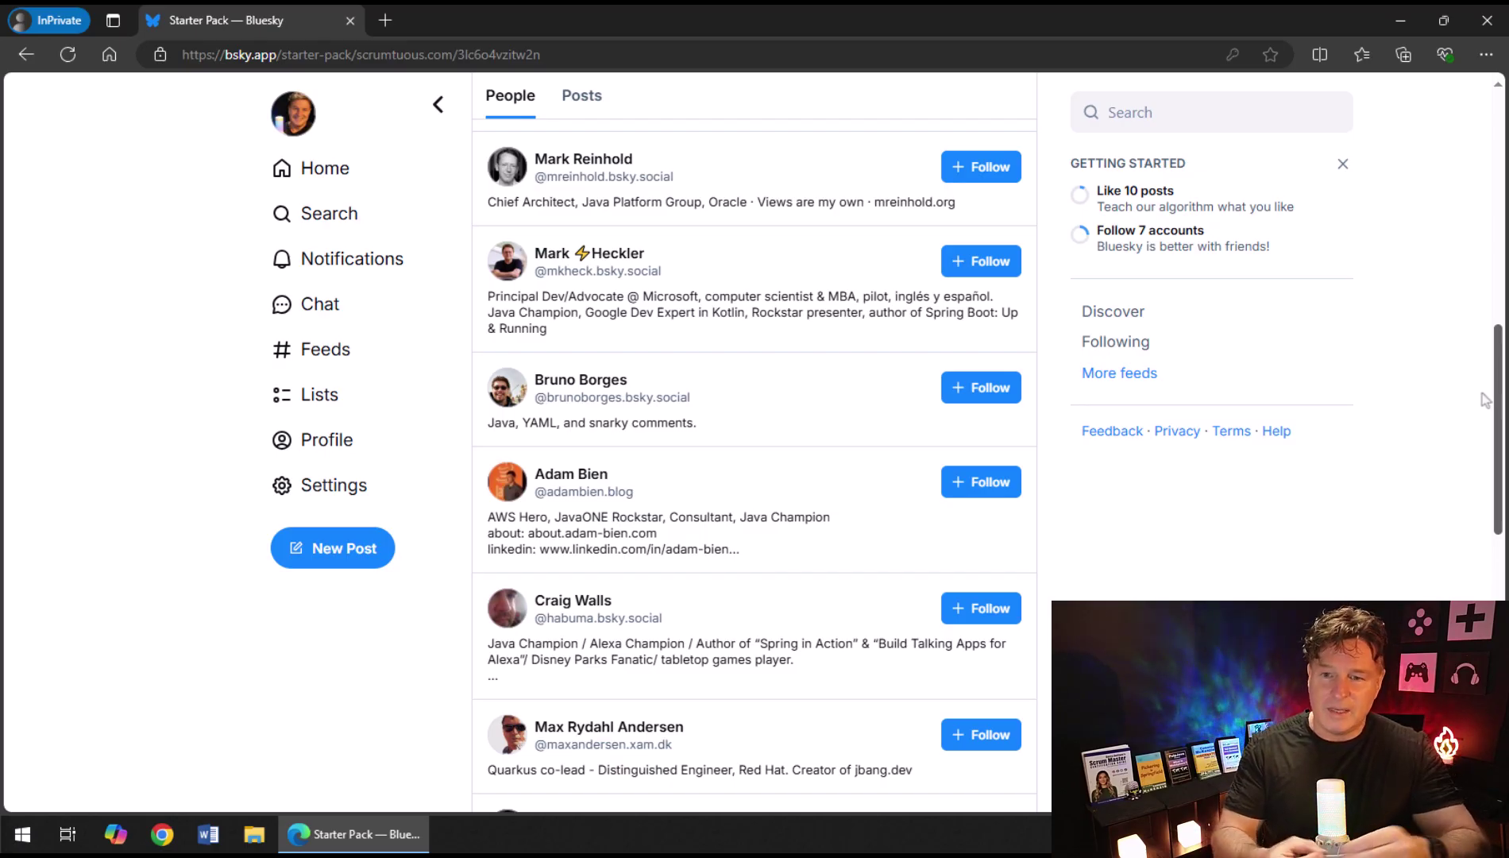
scroll(1484, 399, up, 10)
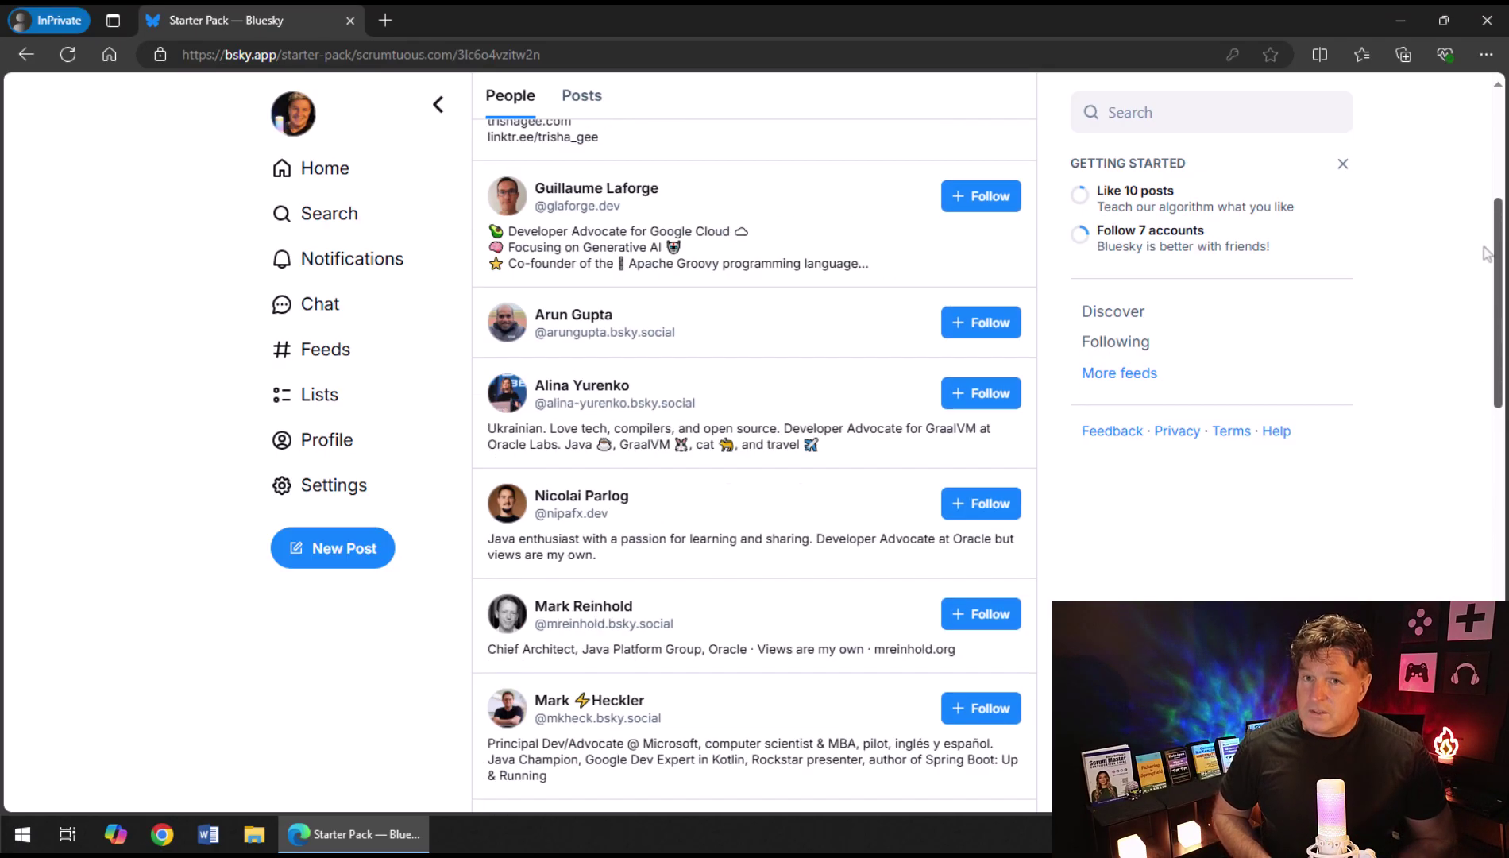
click(941, 103)
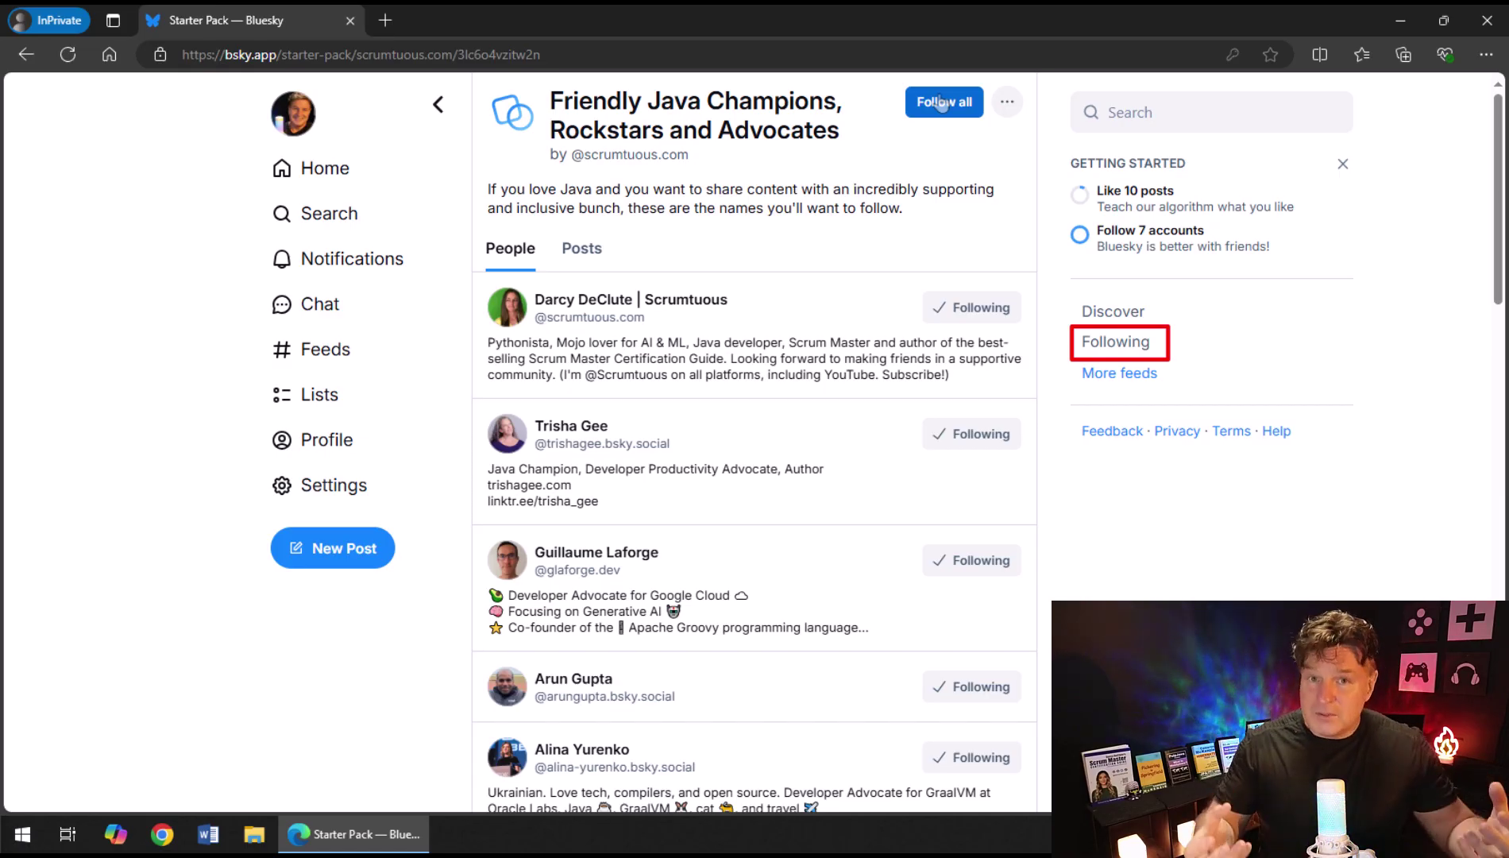
Show the Home Following timeline with the Java accounts' posts, then return to its top.
click(336, 363)
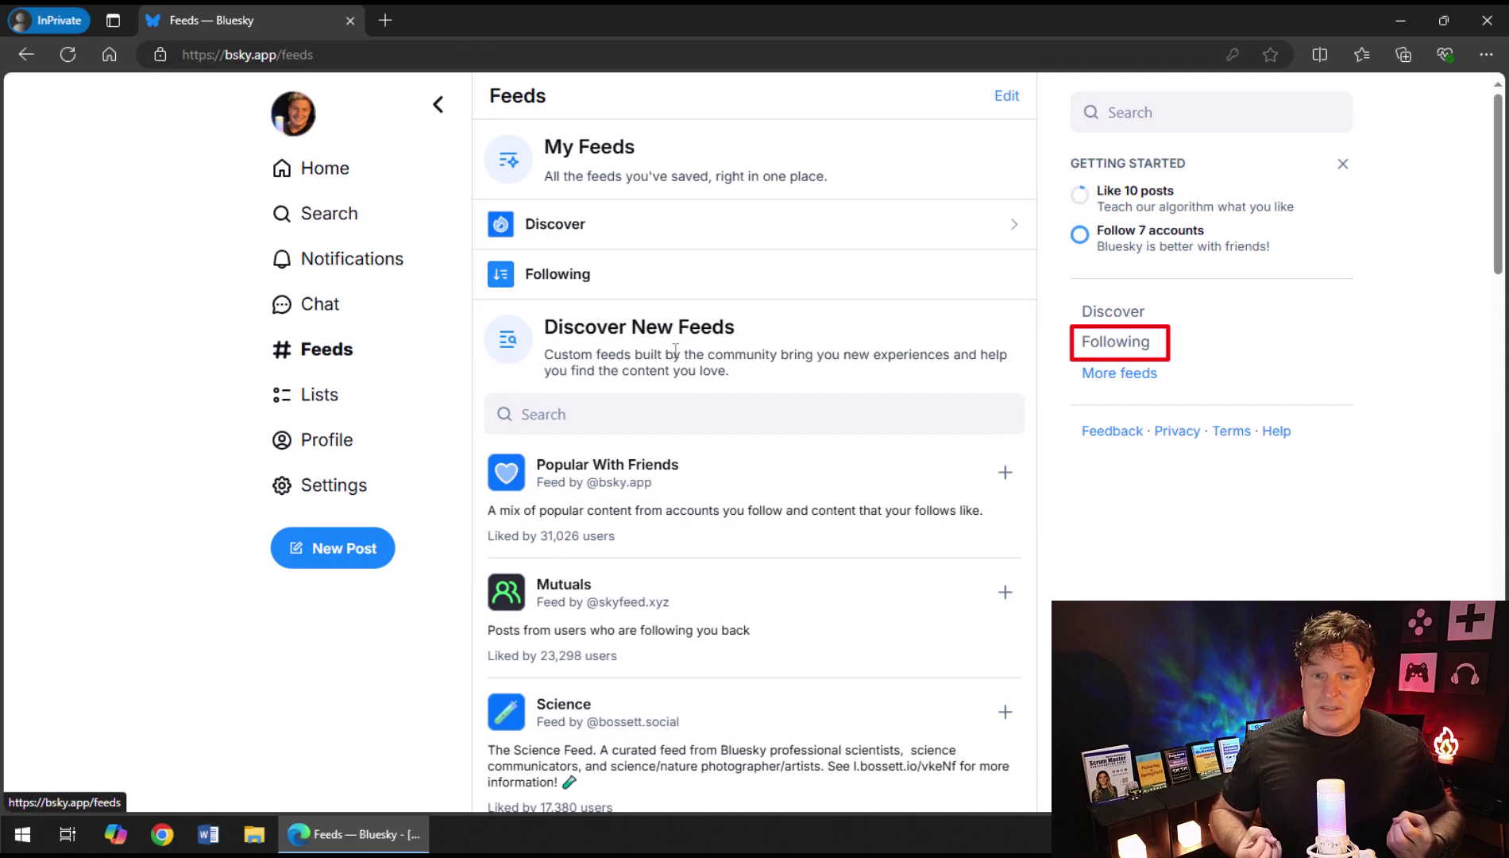
click(1116, 347)
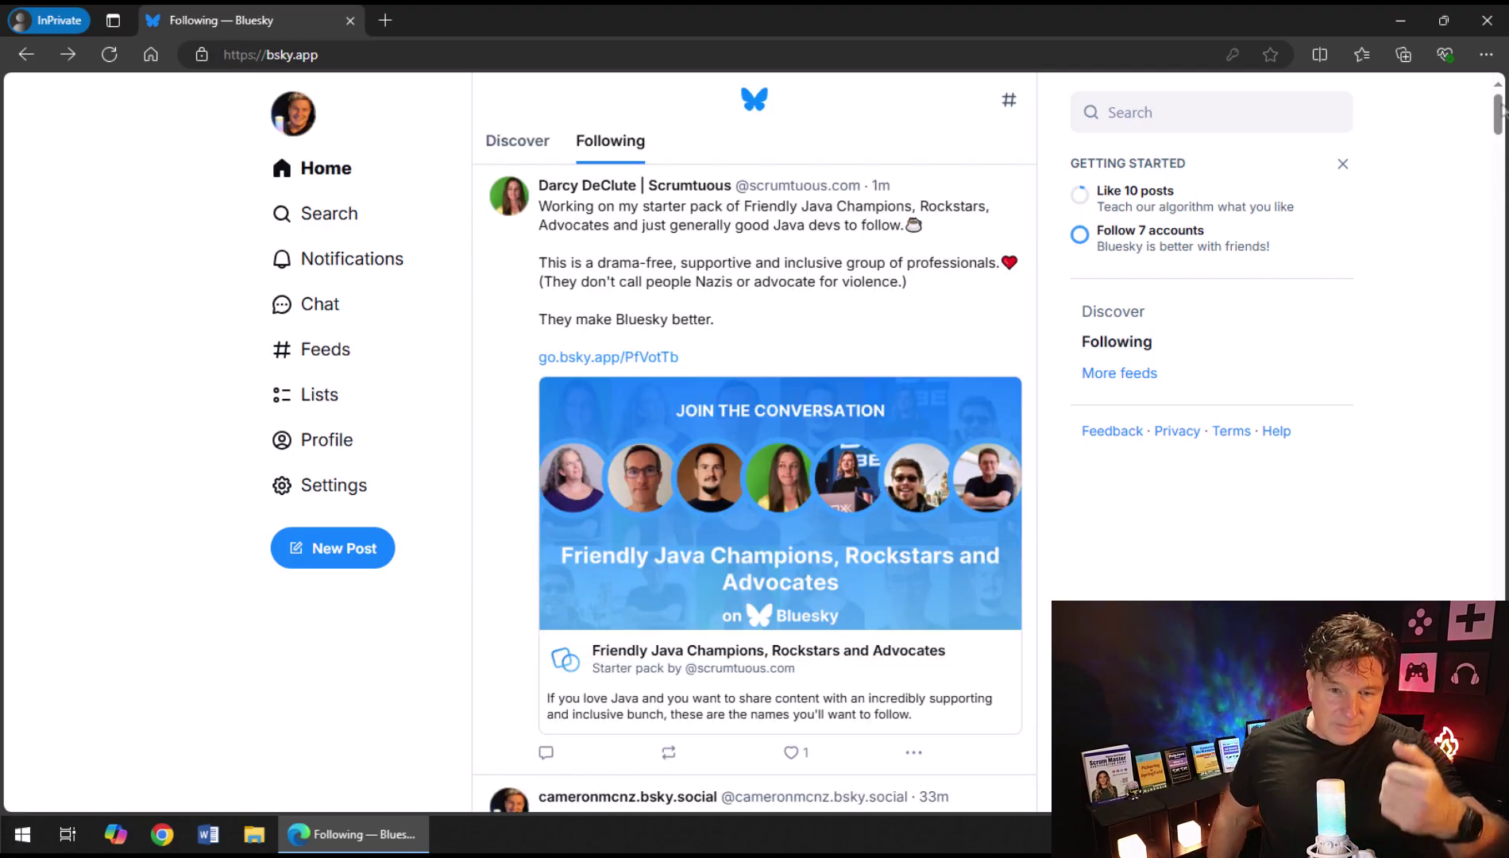
scroll(1501, 109, down, 20)
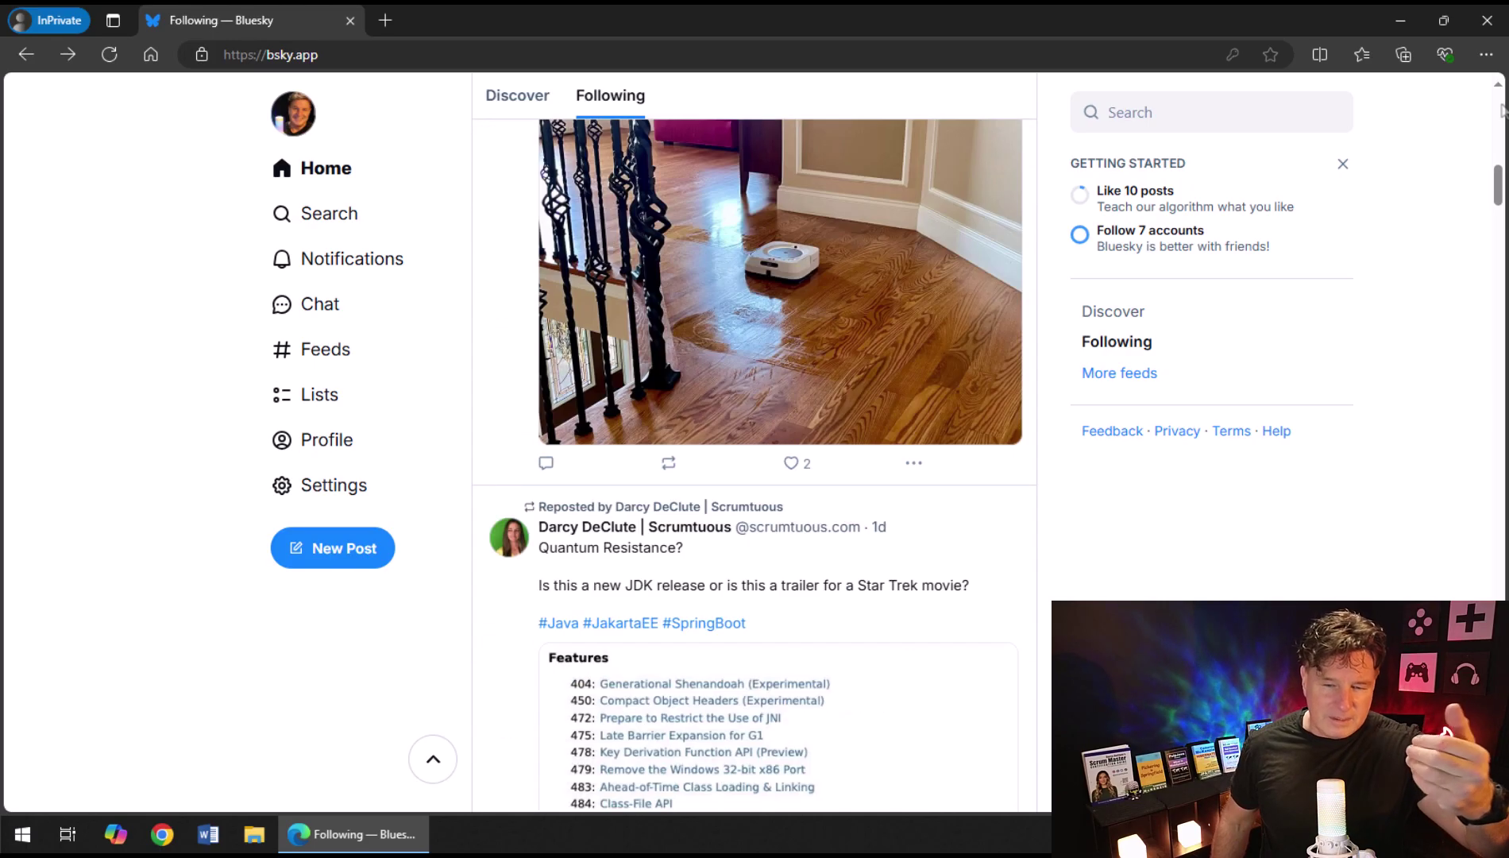
scroll(1501, 109, down, 8)
scroll(1501, 109, down, 20)
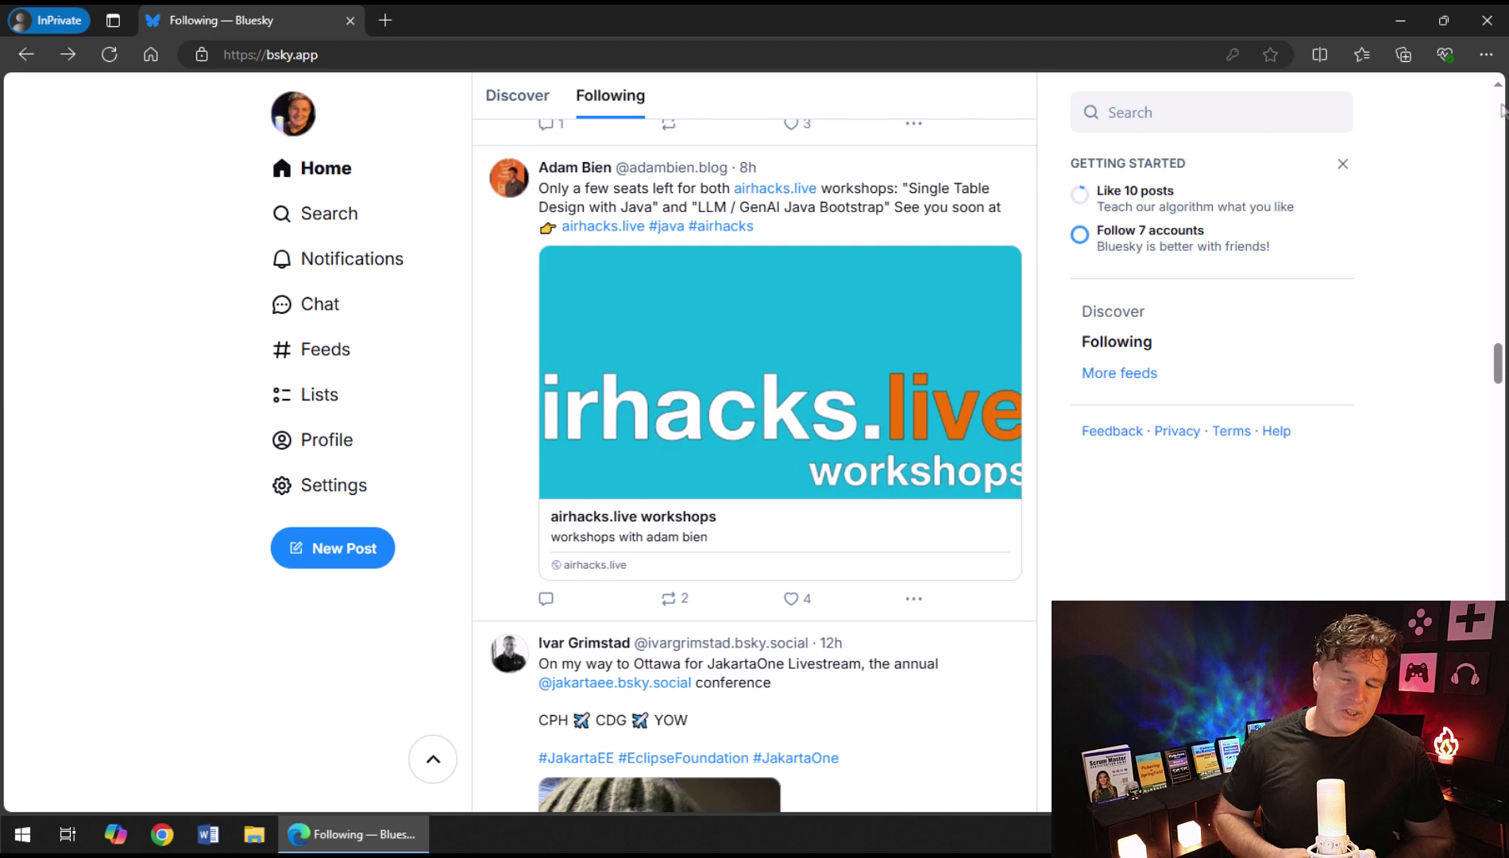
click(315, 174)
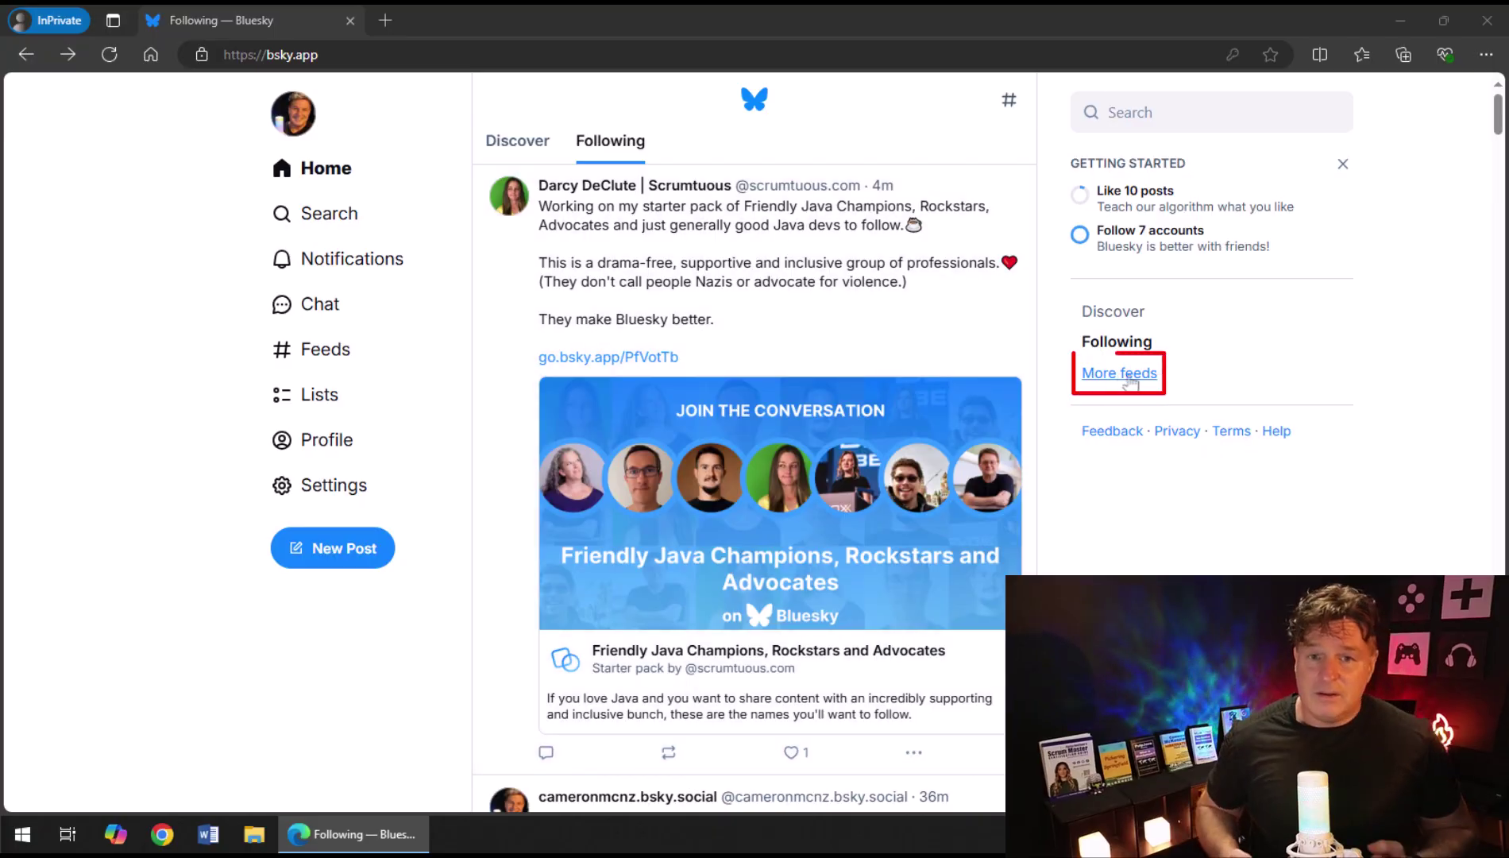
Search the feed directory for 'astronomy' and save the Astronomy feed.
click(1131, 383)
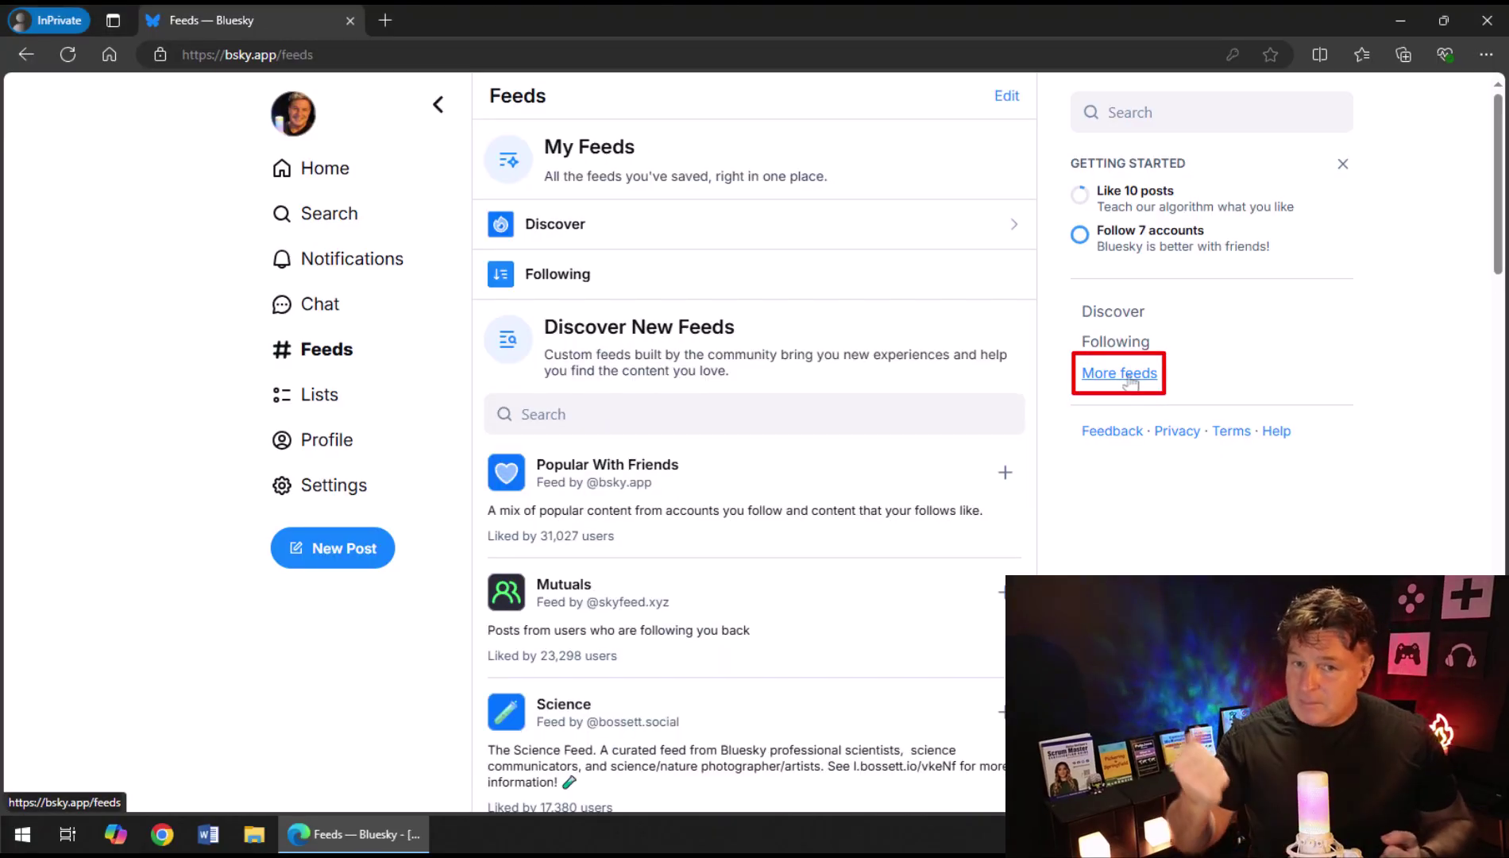
click(870, 406)
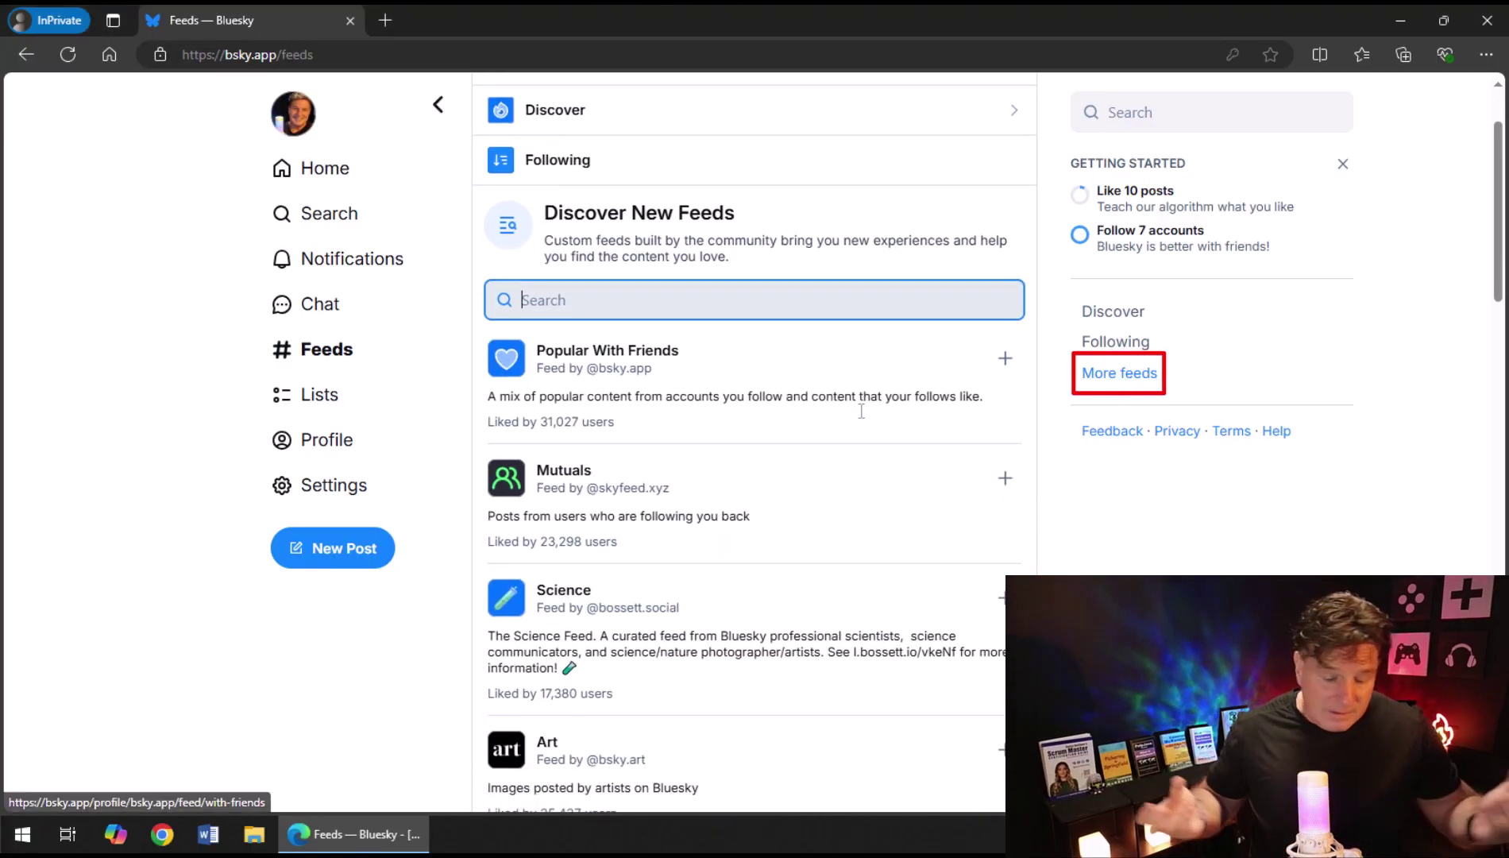
text(astro)
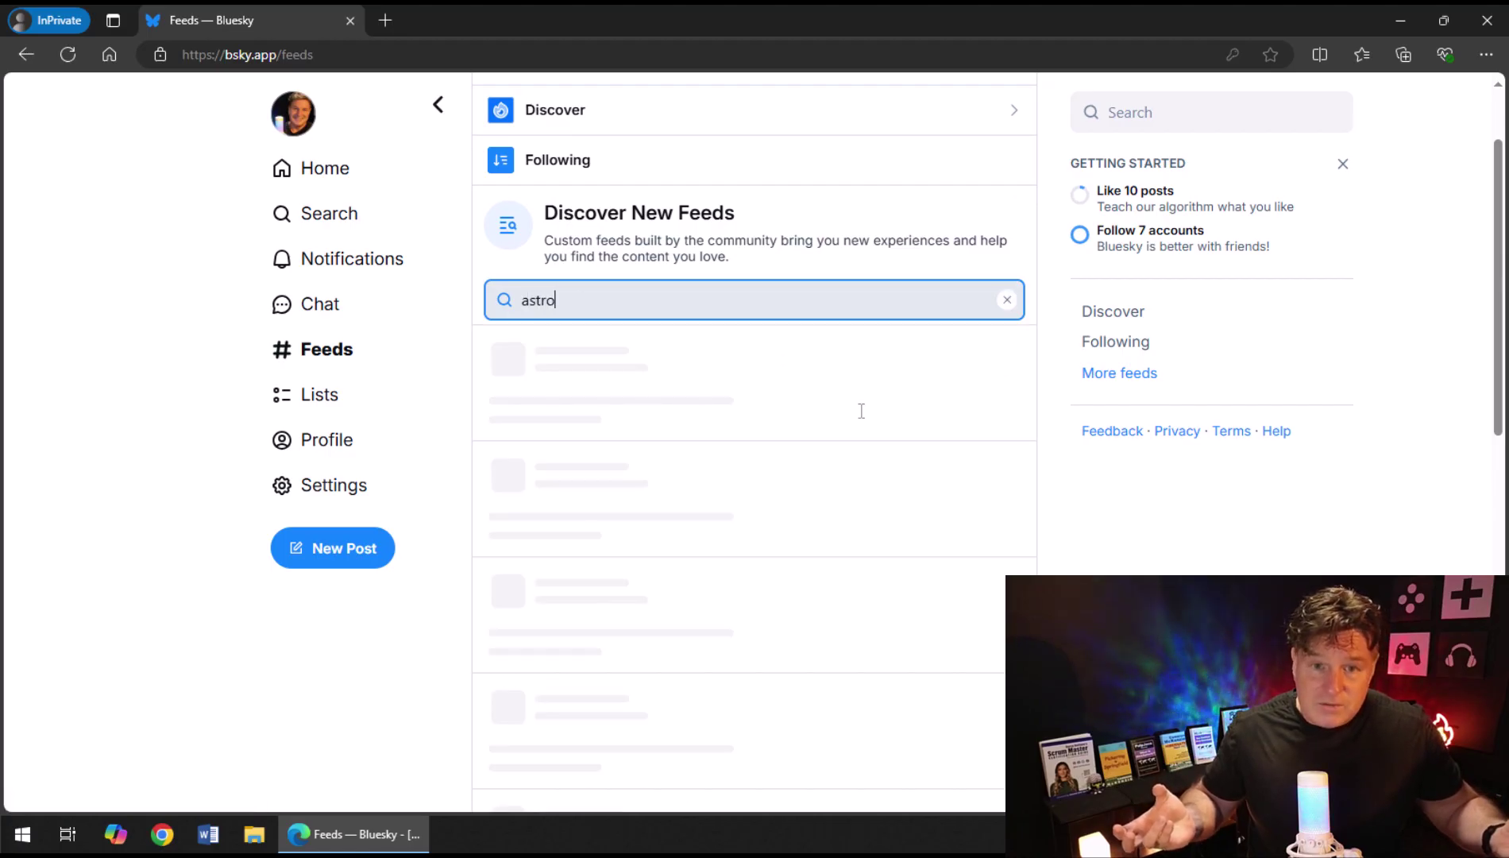
text(nomy)
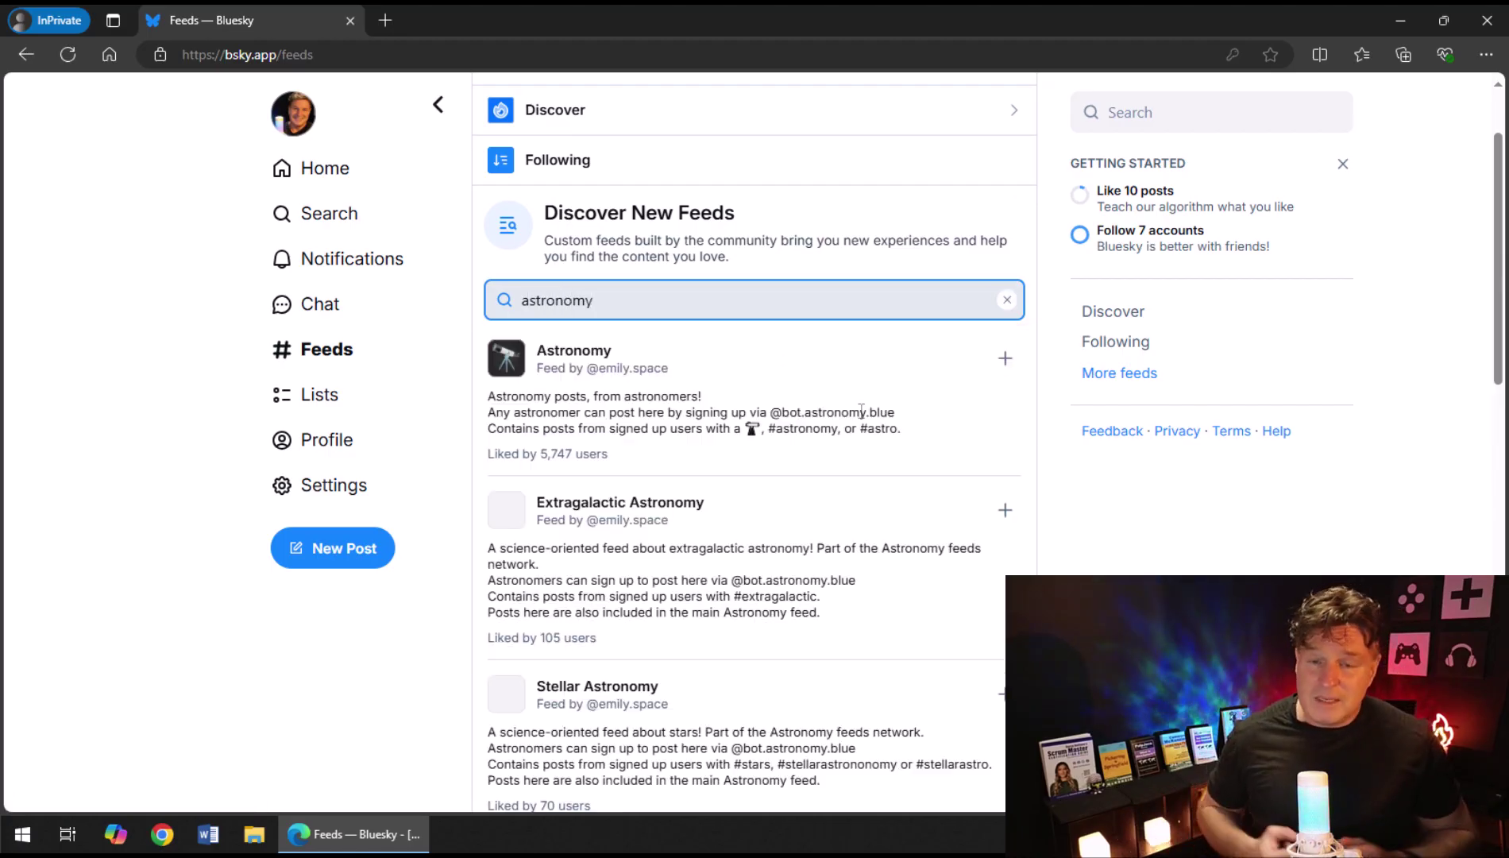
click(1005, 359)
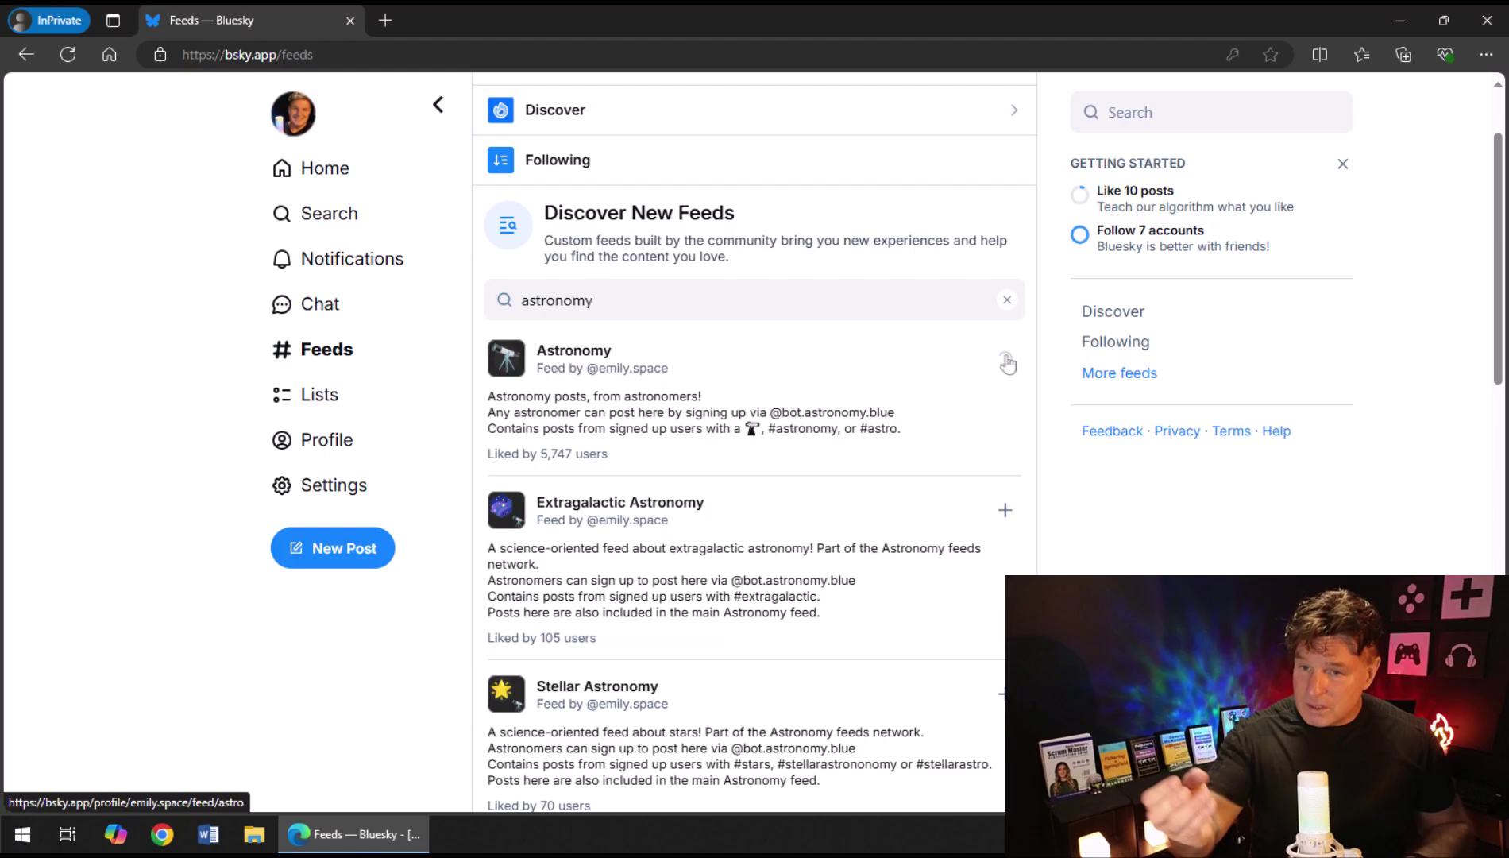
Replace the search term with 'science' and save the Science feed.
drag(715, 290, 683, 291)
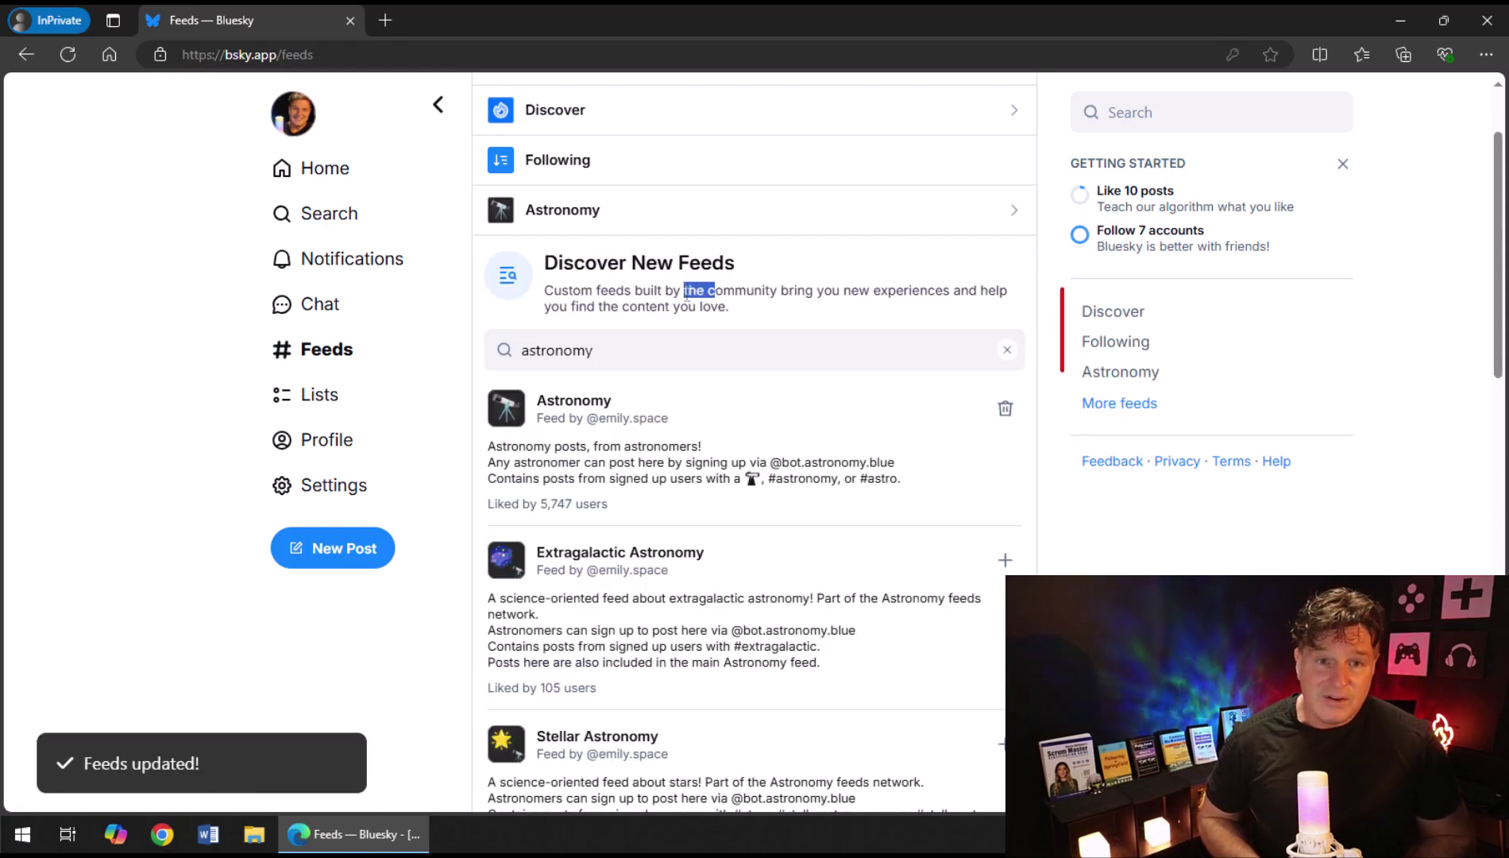
click(667, 349)
scroll(667, 350, down, 1)
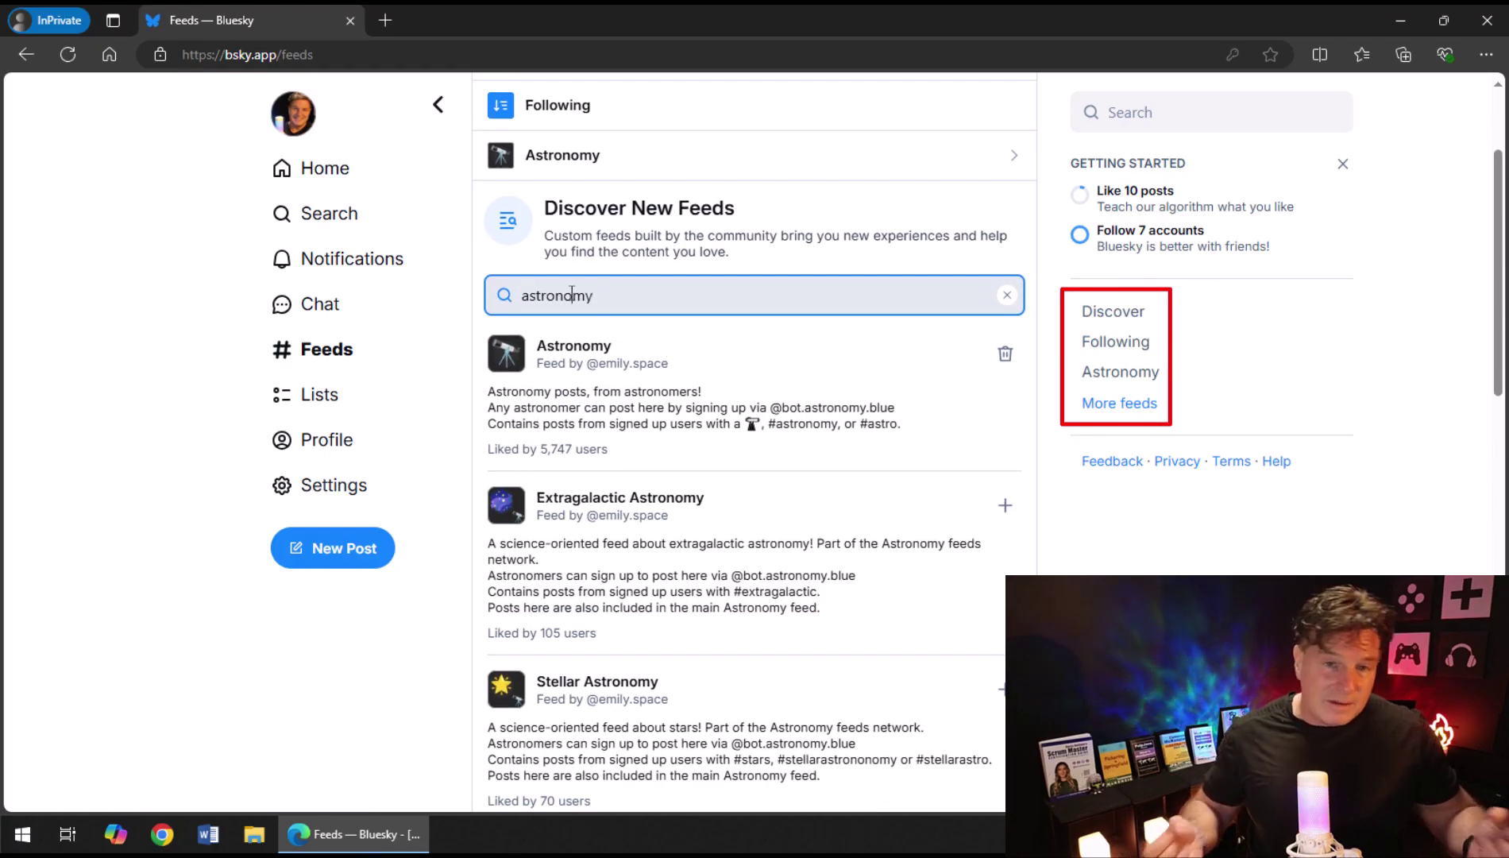
double_click(571, 294)
text(scie)
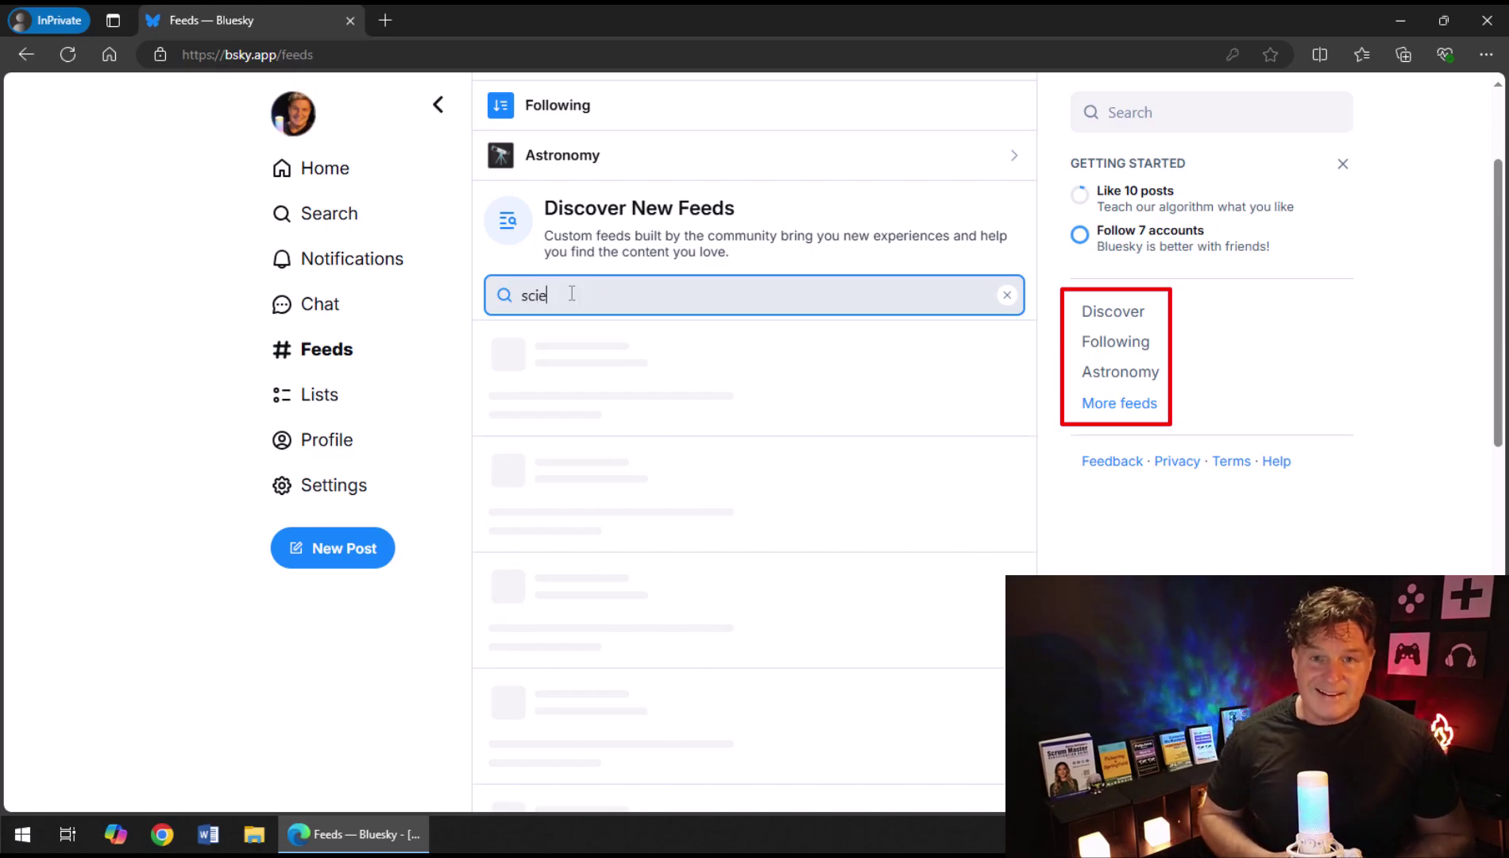
text(nce)
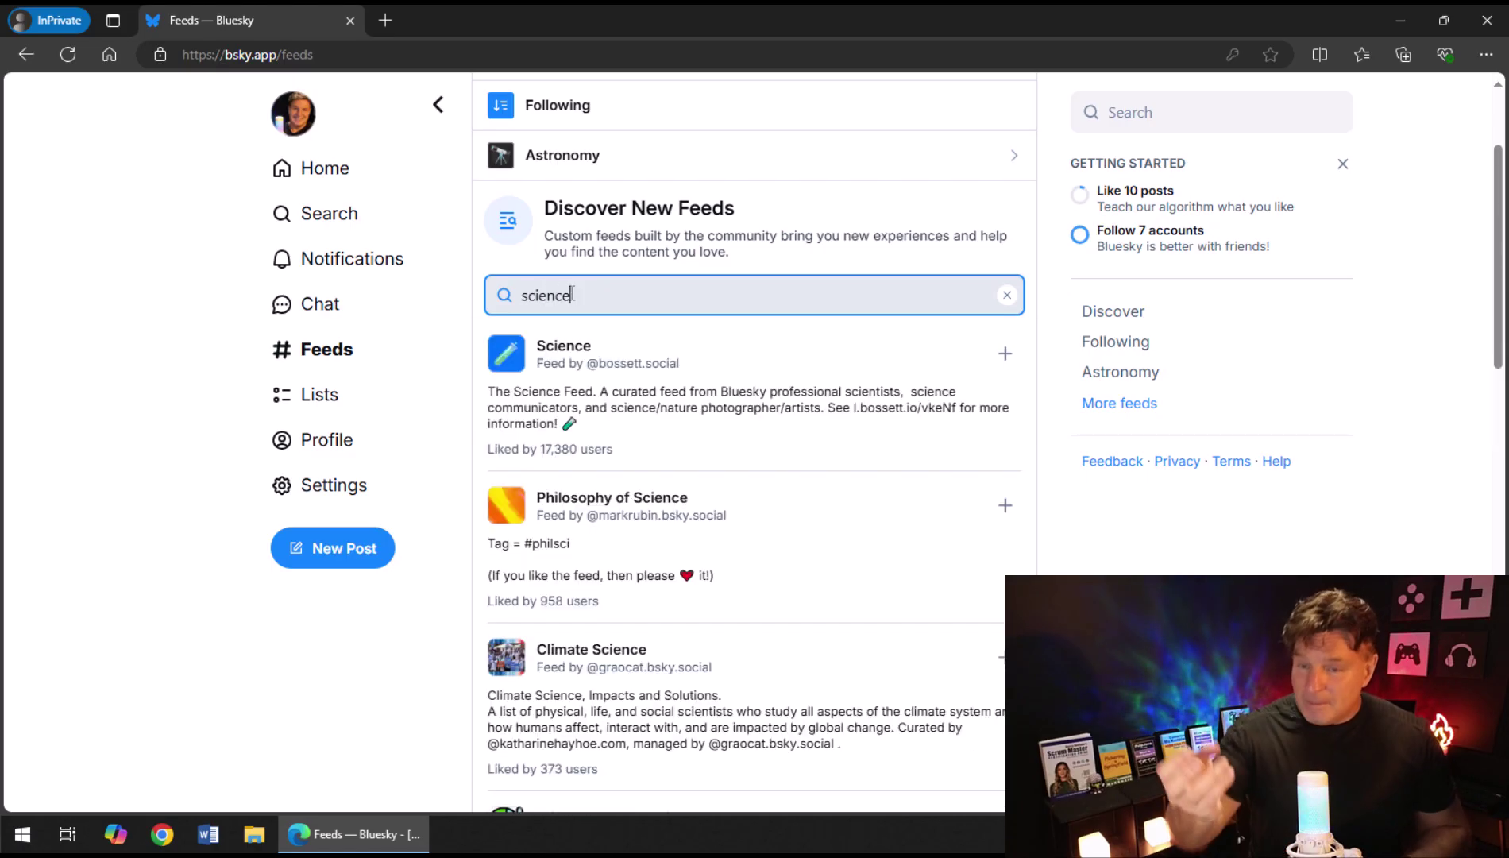
click(1006, 355)
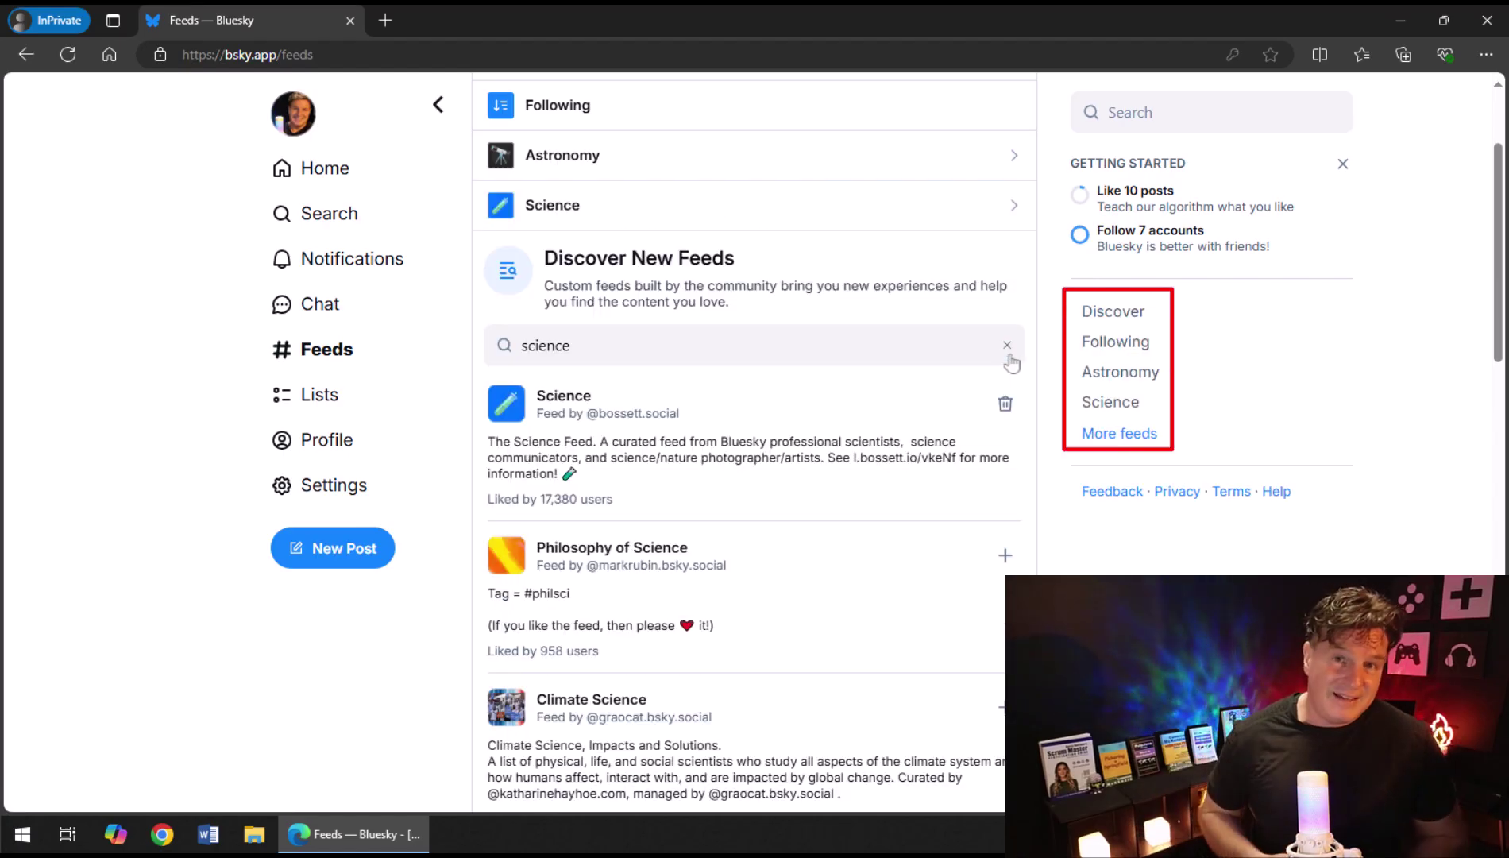
Switch the Home timeline between the Science and Astronomy feeds, ending on Astronomy.
click(1113, 404)
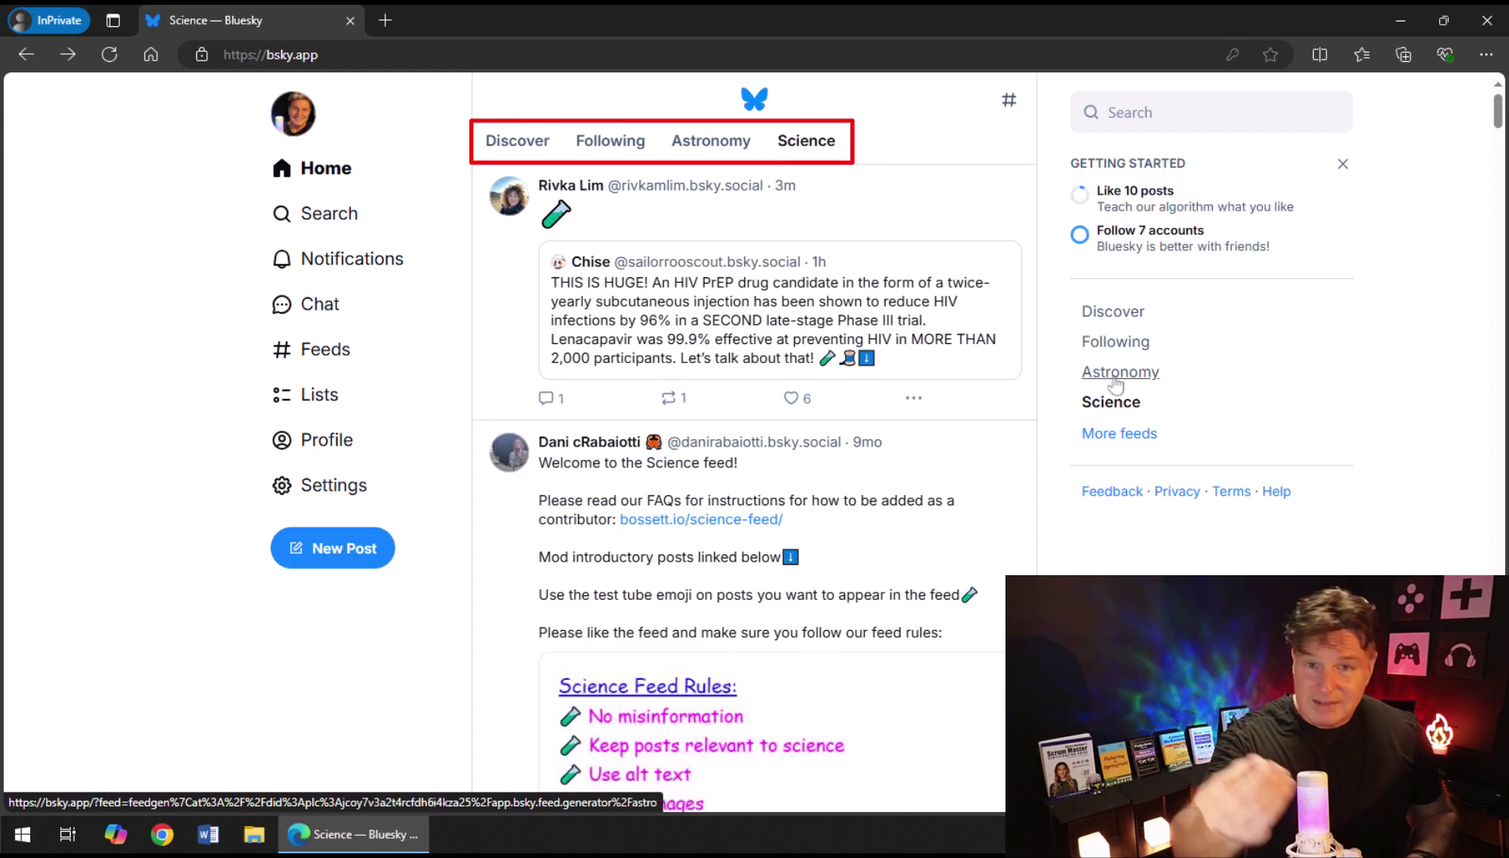
click(1116, 381)
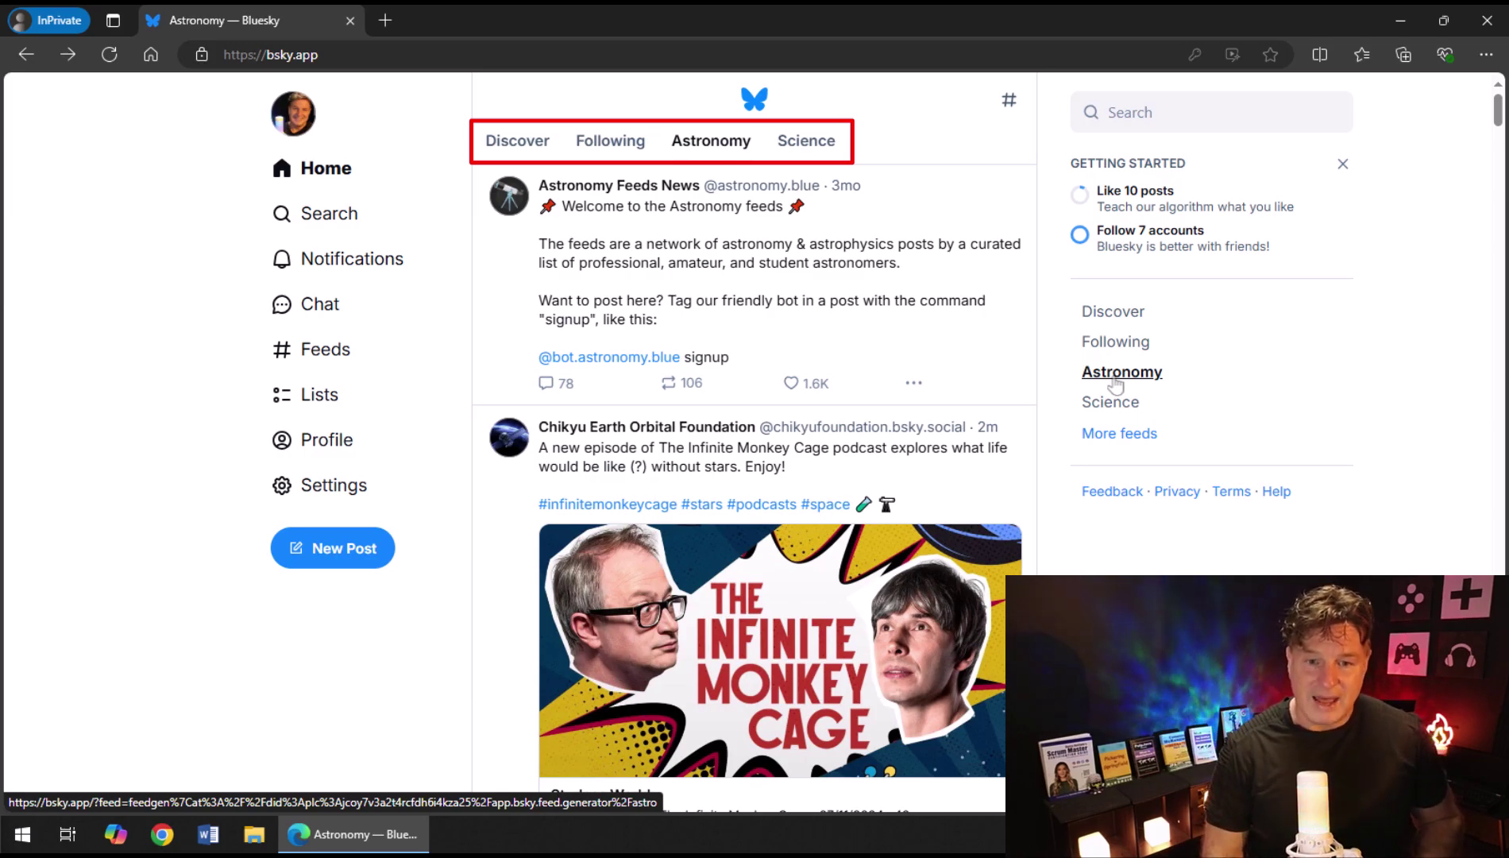
click(1112, 403)
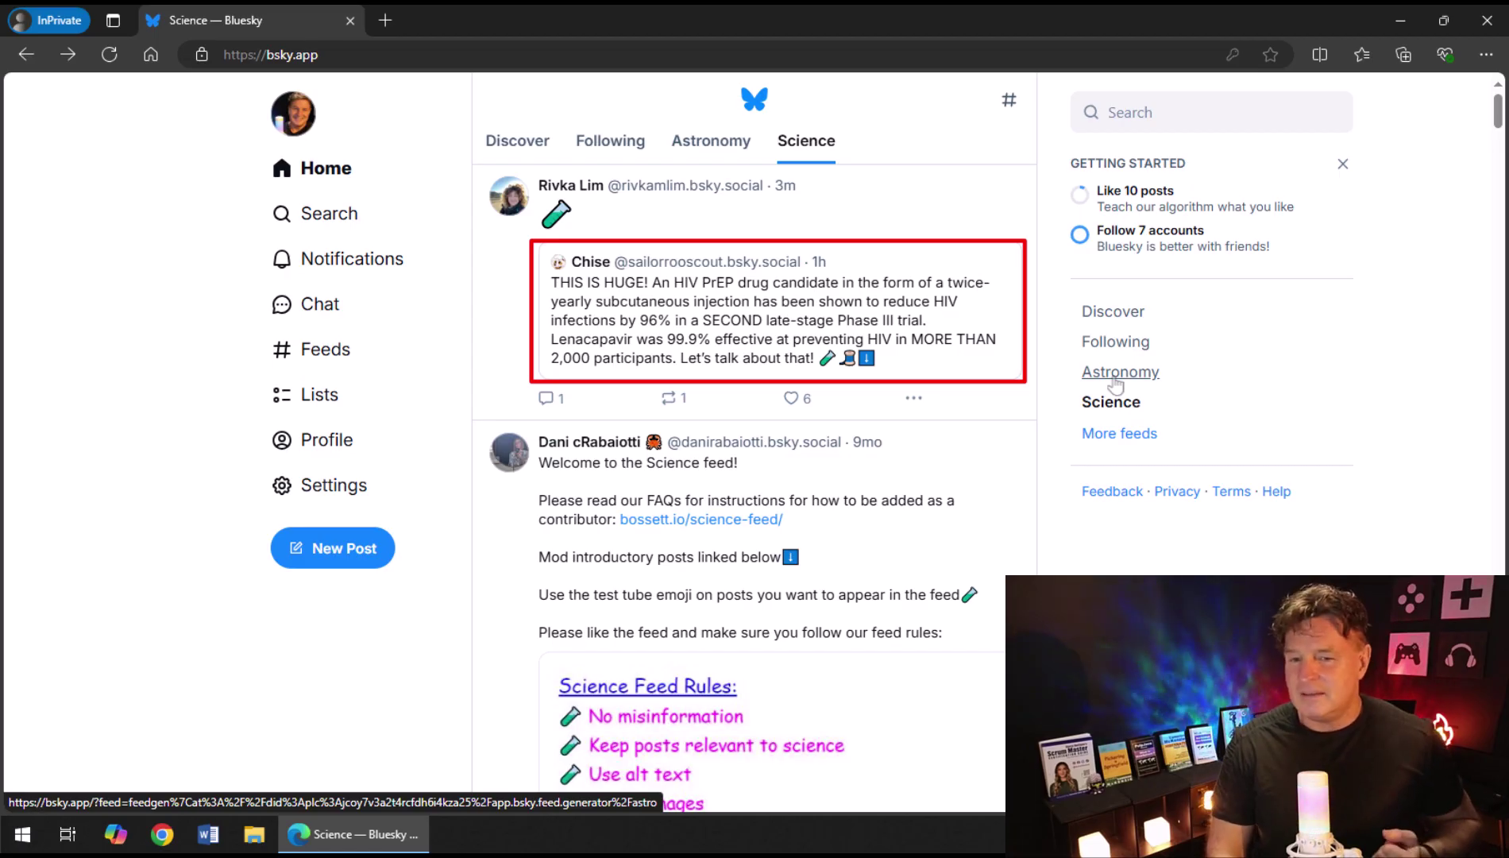
click(1115, 379)
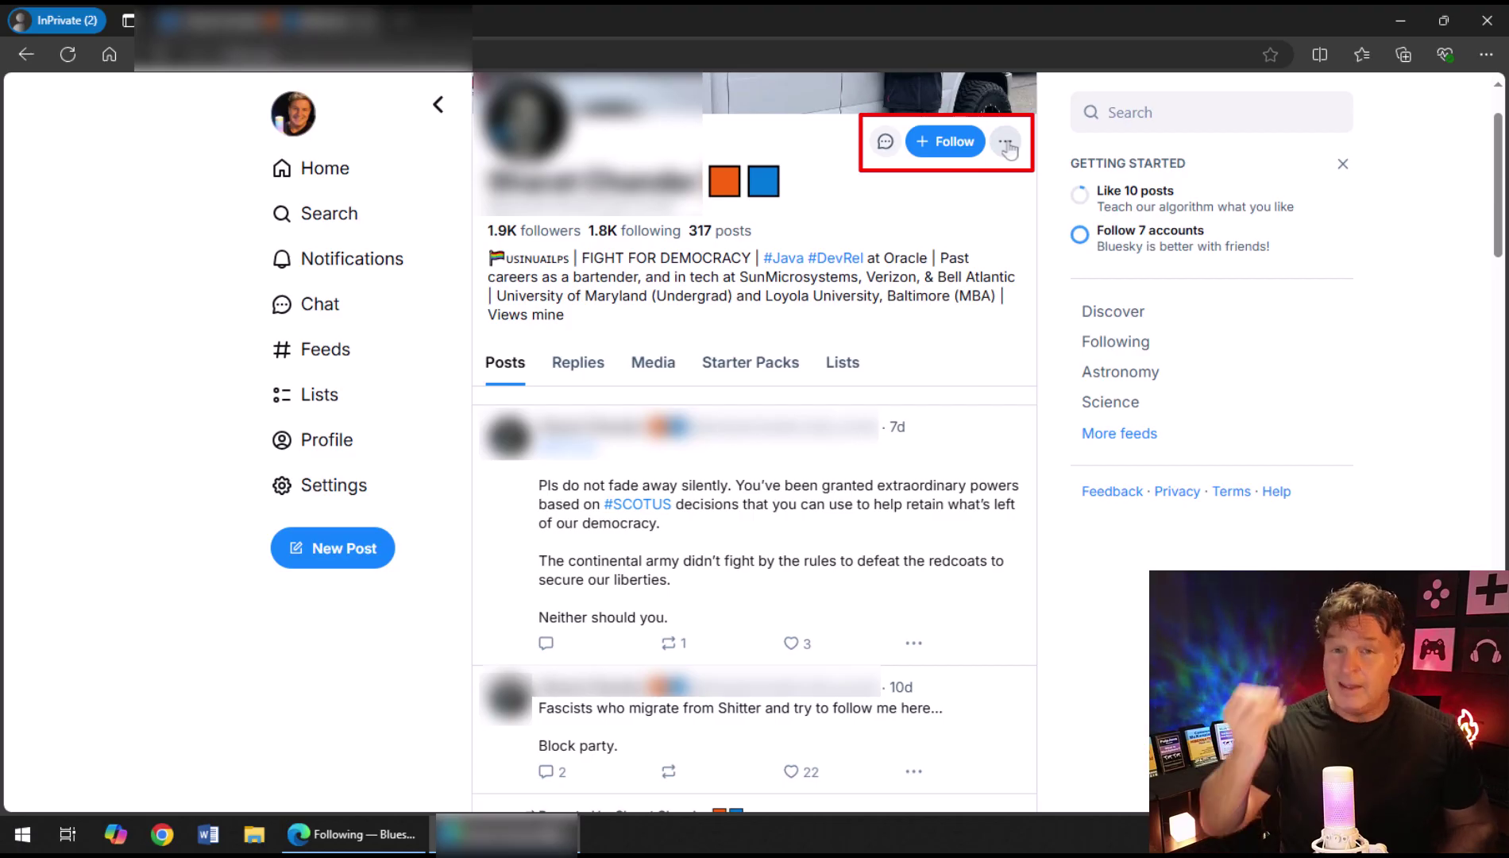
Block the troll account through its profile's ⋯ menu and confirm the block.
click(1006, 143)
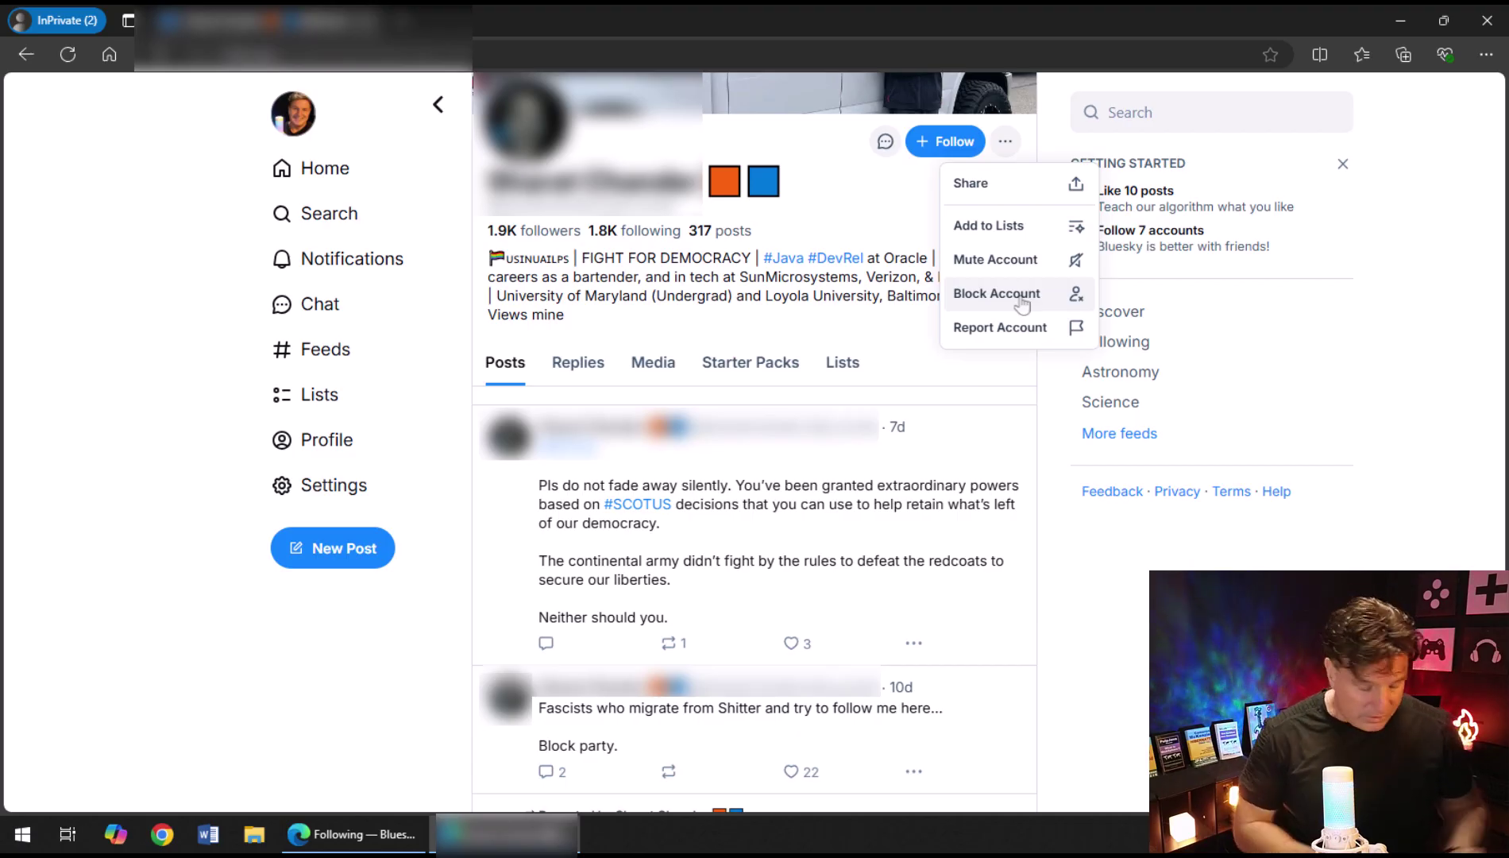
click(996, 294)
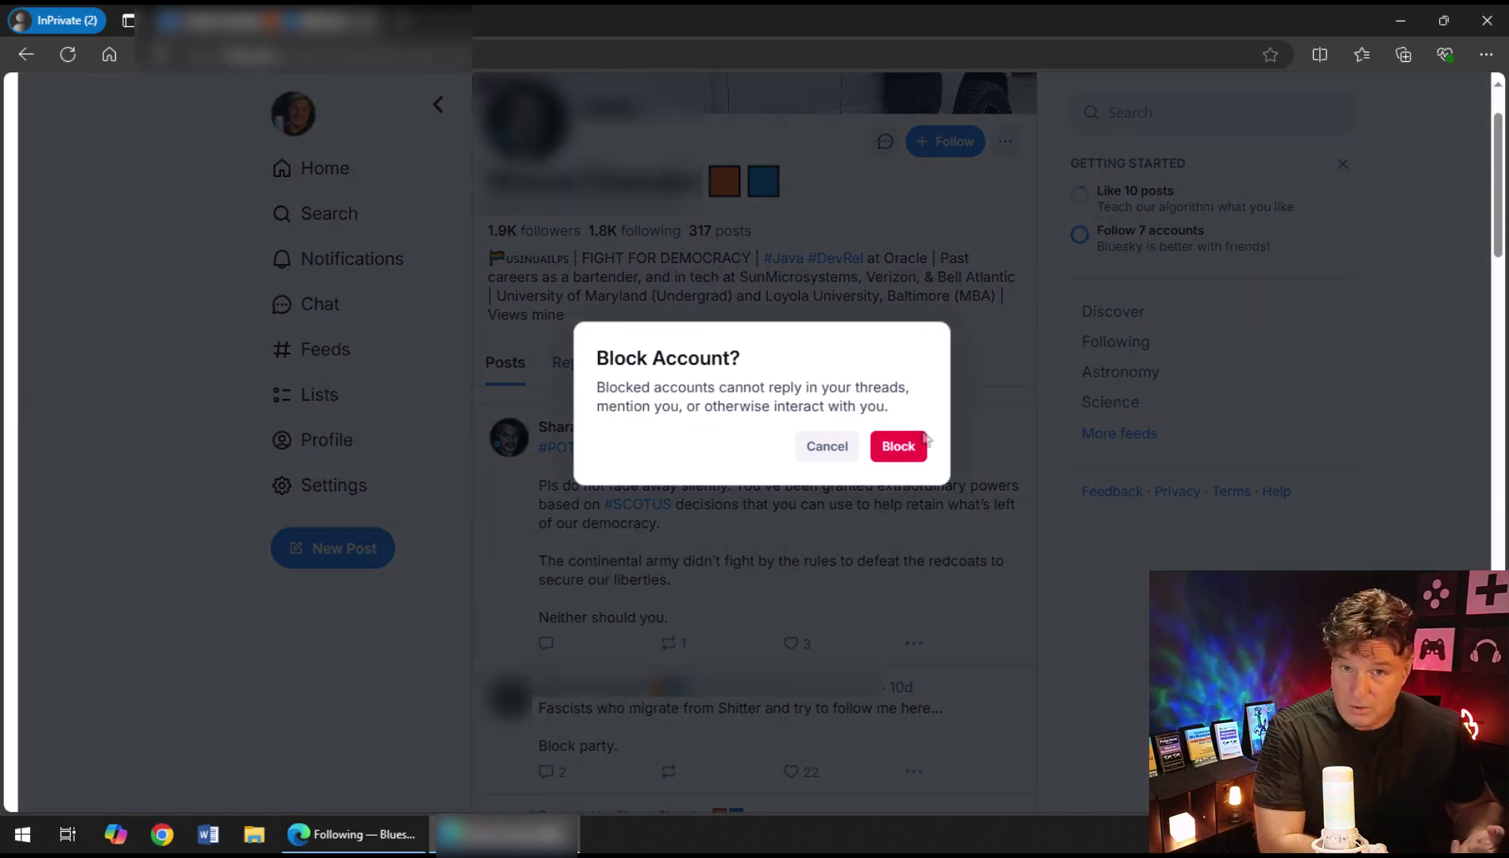
click(906, 447)
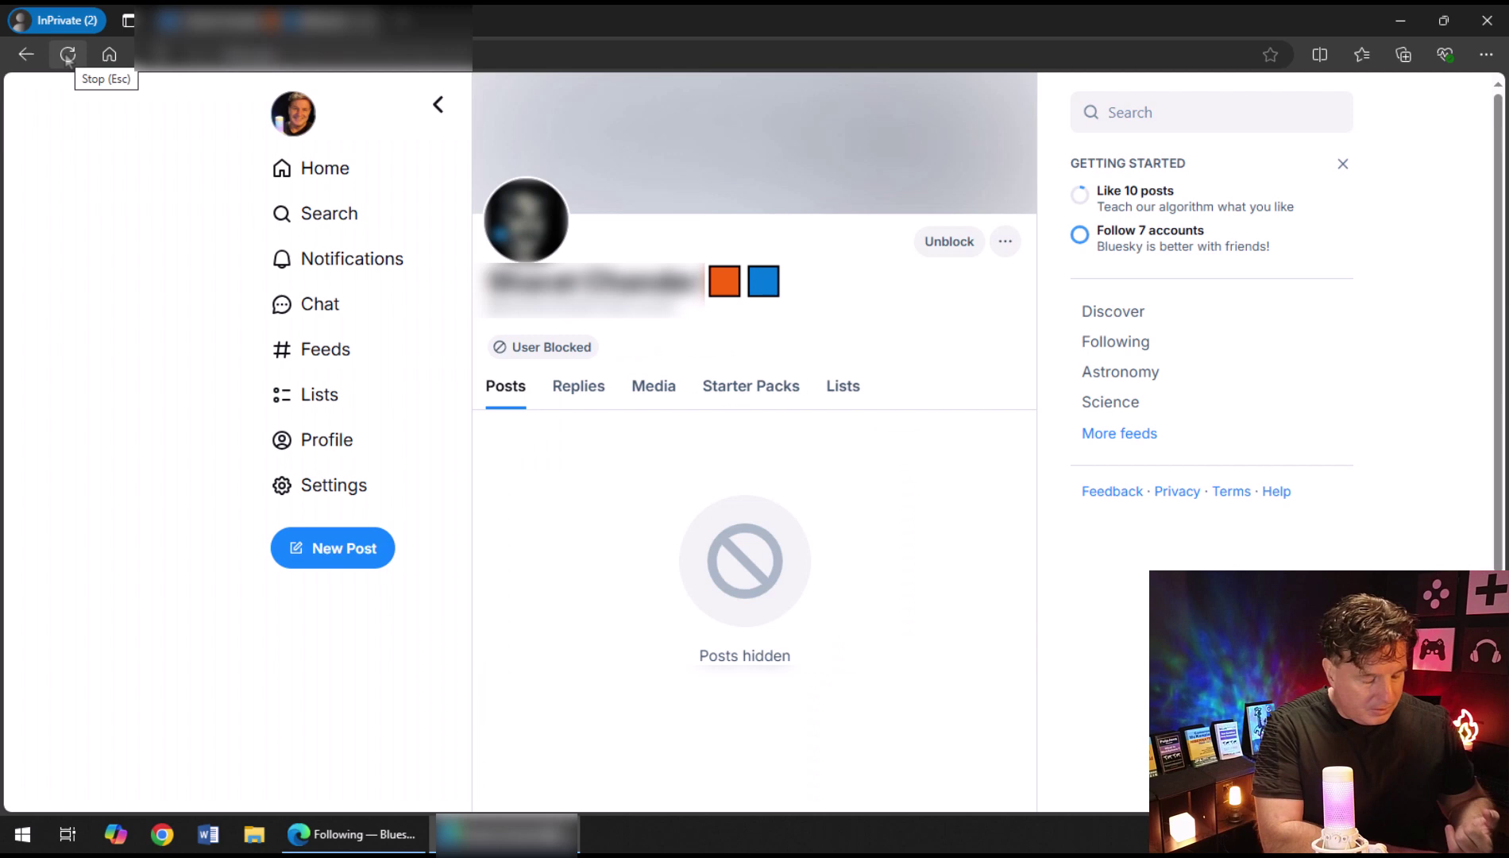